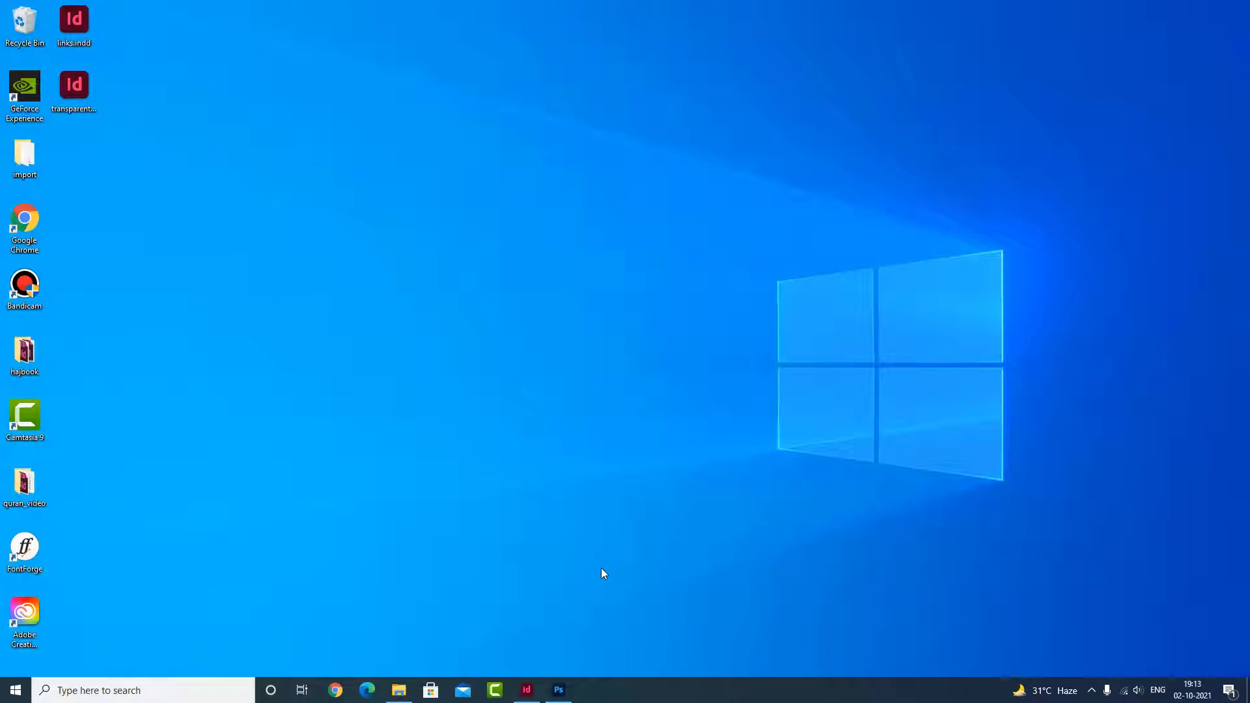
# Step: Switch to InDesign and create a new one-page portrait document of 210 x 297 mm
pyautogui.click(533, 697)
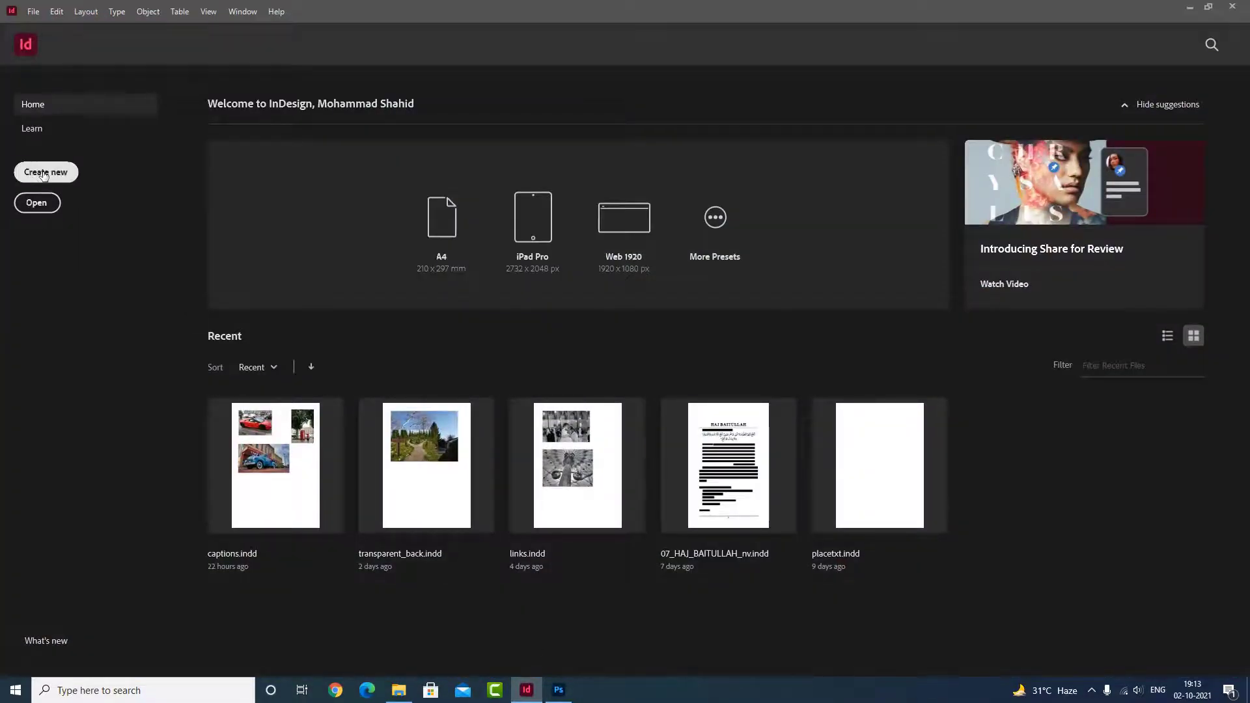
pyautogui.click(44, 173)
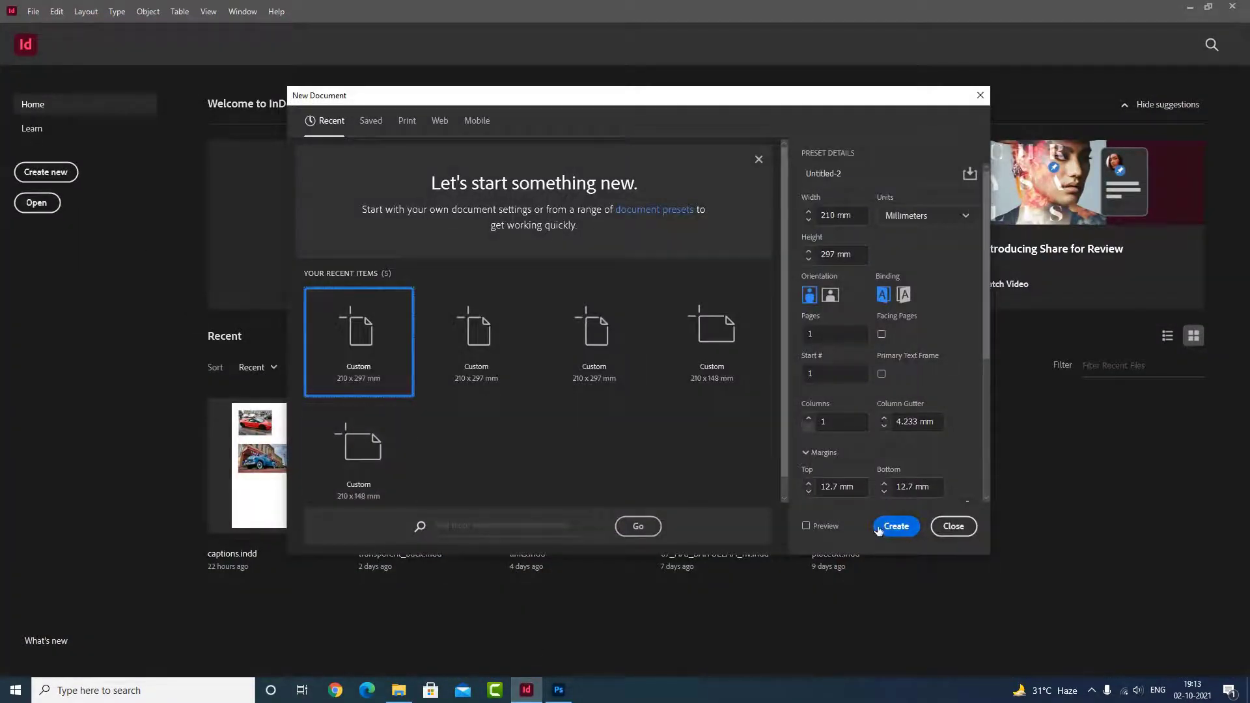
pyautogui.click(893, 525)
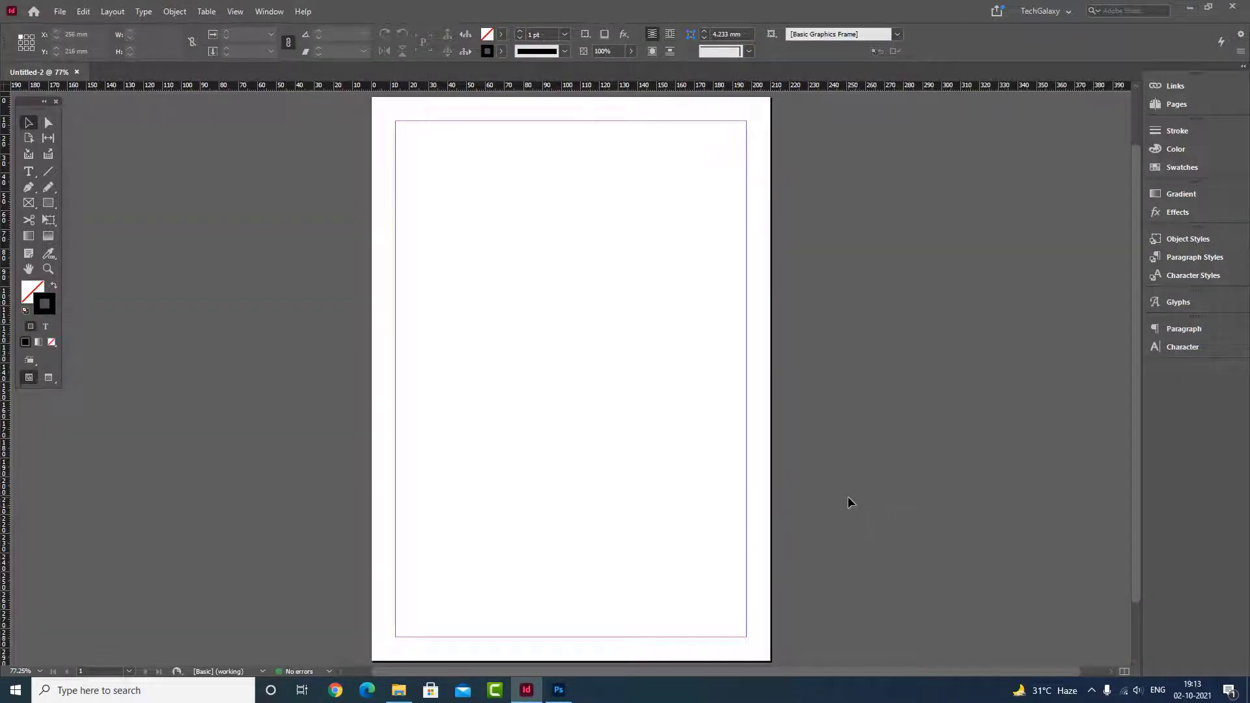
# Step: Place the image change specific color.jpg in the upper part of the page at about 163 x 122 mm
pyautogui.click(59, 11)
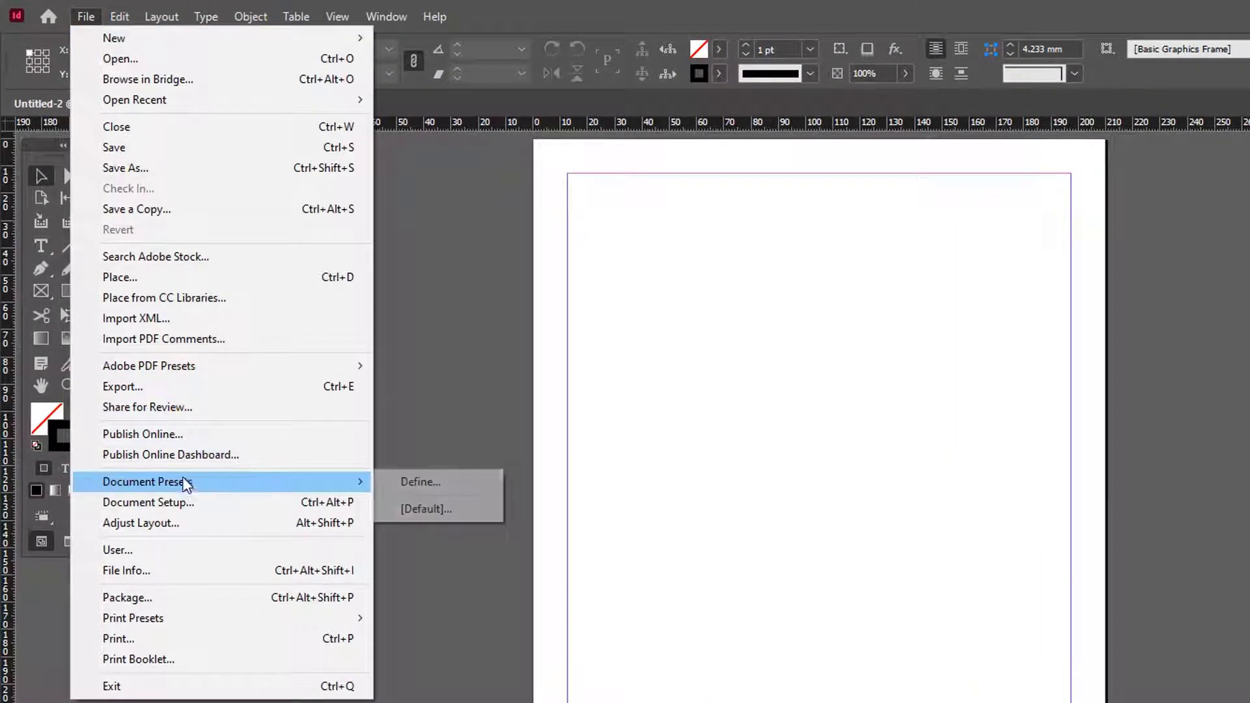
pyautogui.click(144, 279)
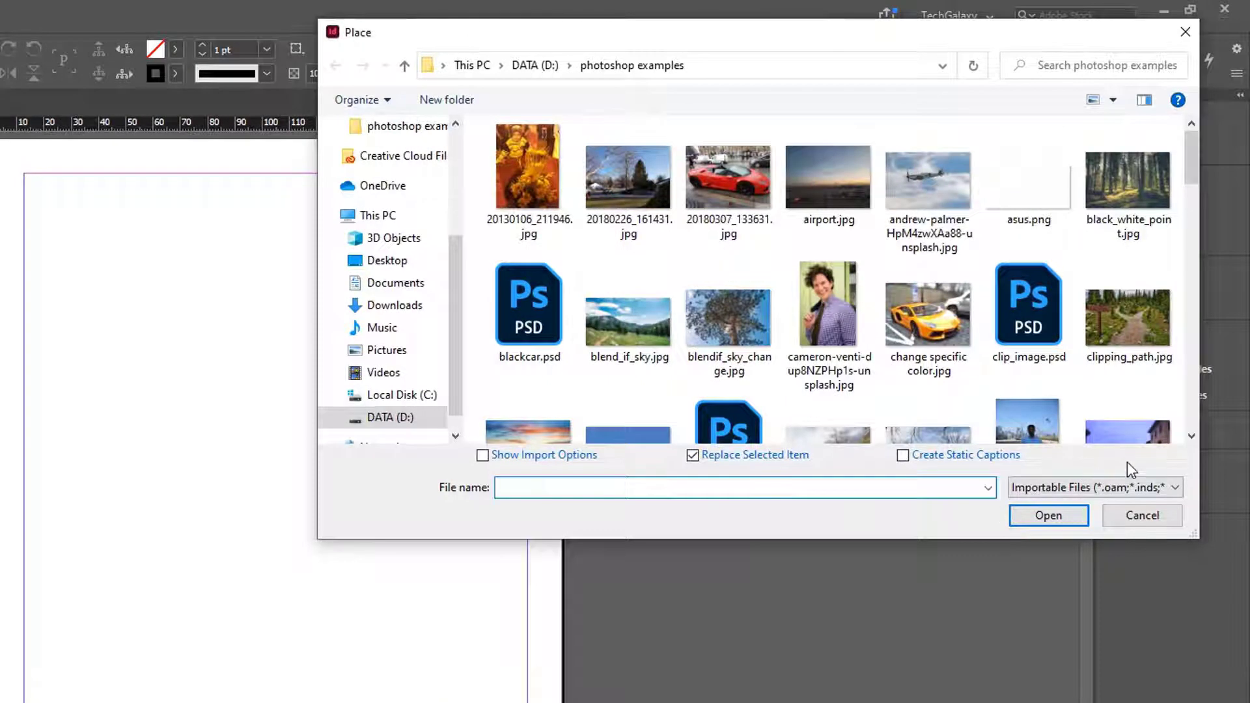
pyautogui.scroll(-3, 1191, 439)
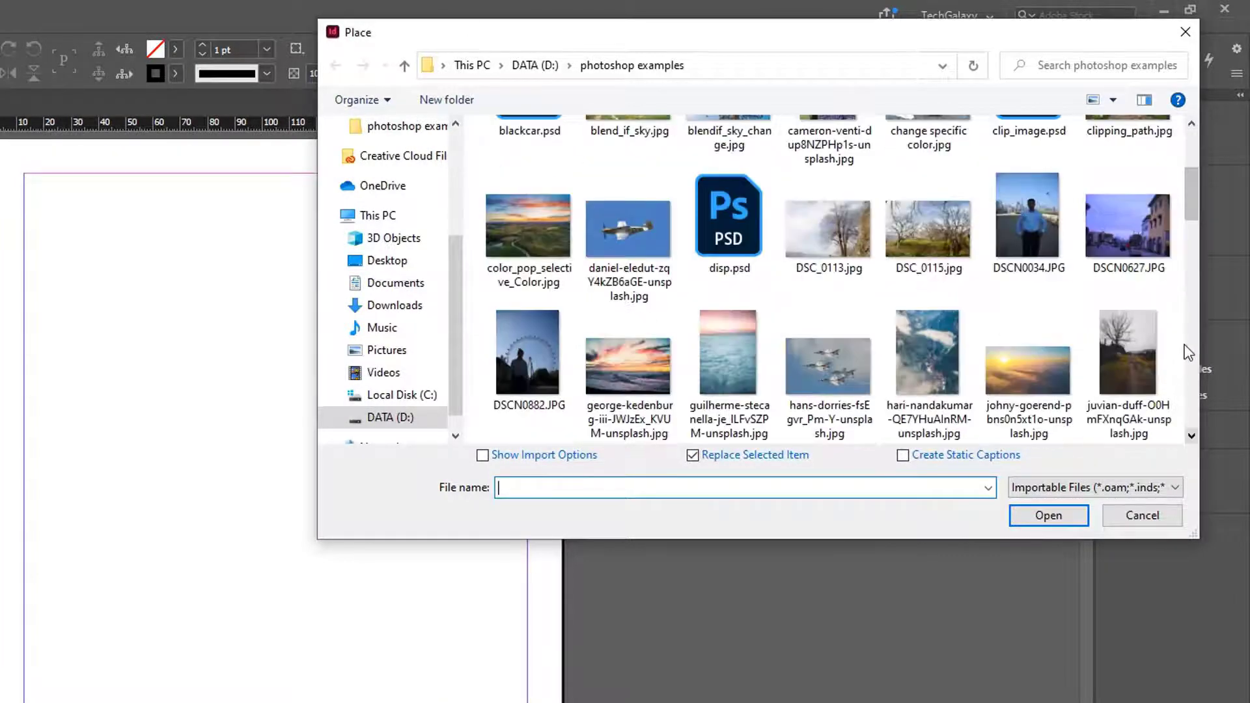
pyautogui.scroll(4, 1189, 190)
pyautogui.click(928, 316)
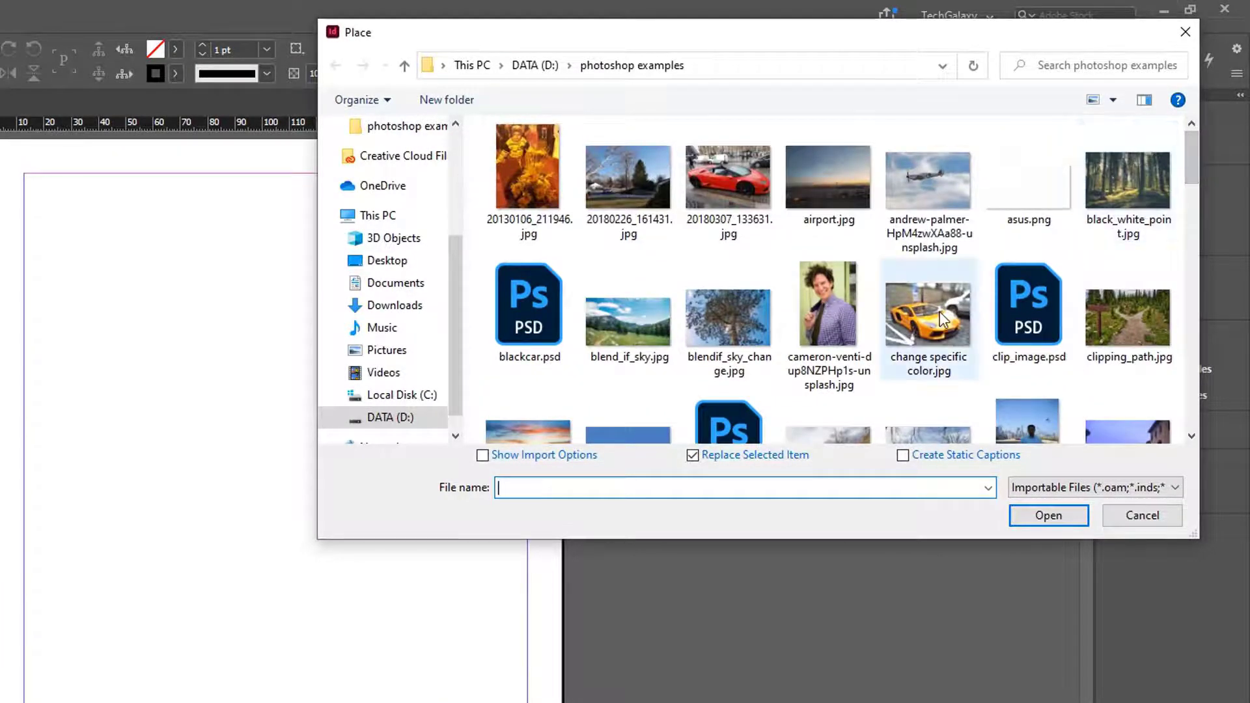
pyautogui.click(1061, 511)
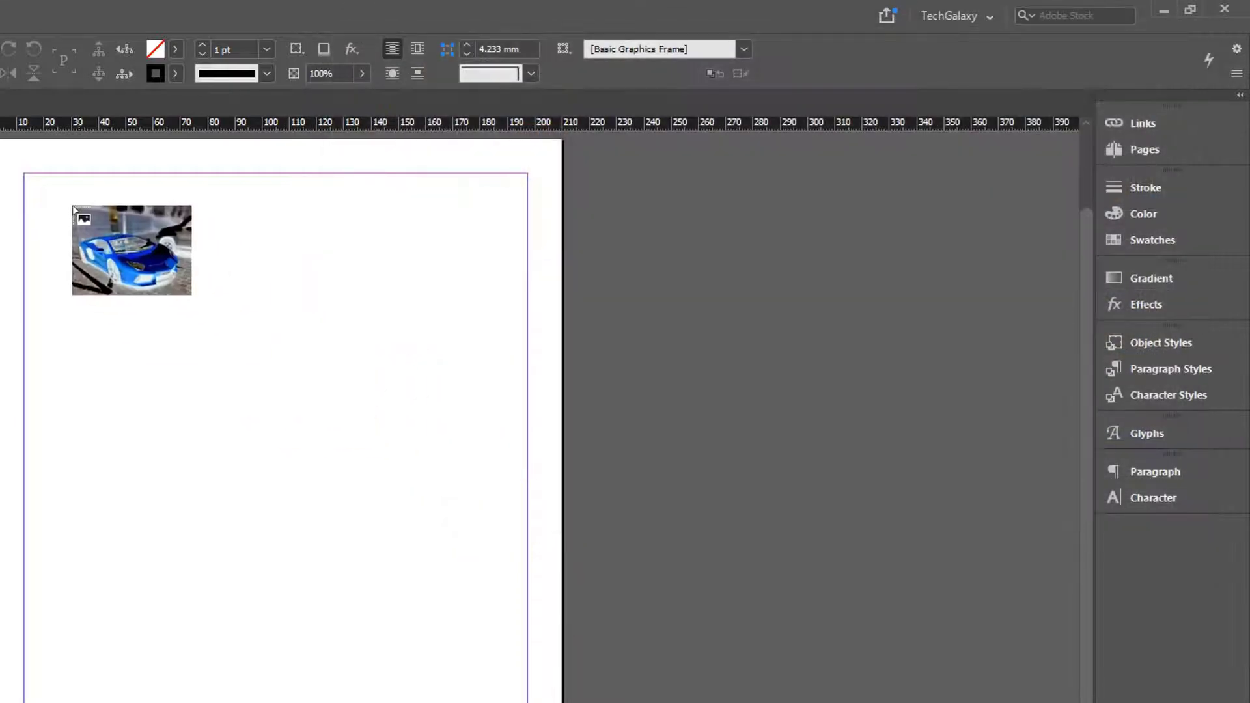
pyautogui.moveTo(45, 202); pyautogui.dragTo(477, 600)
pyautogui.click(756, 424)
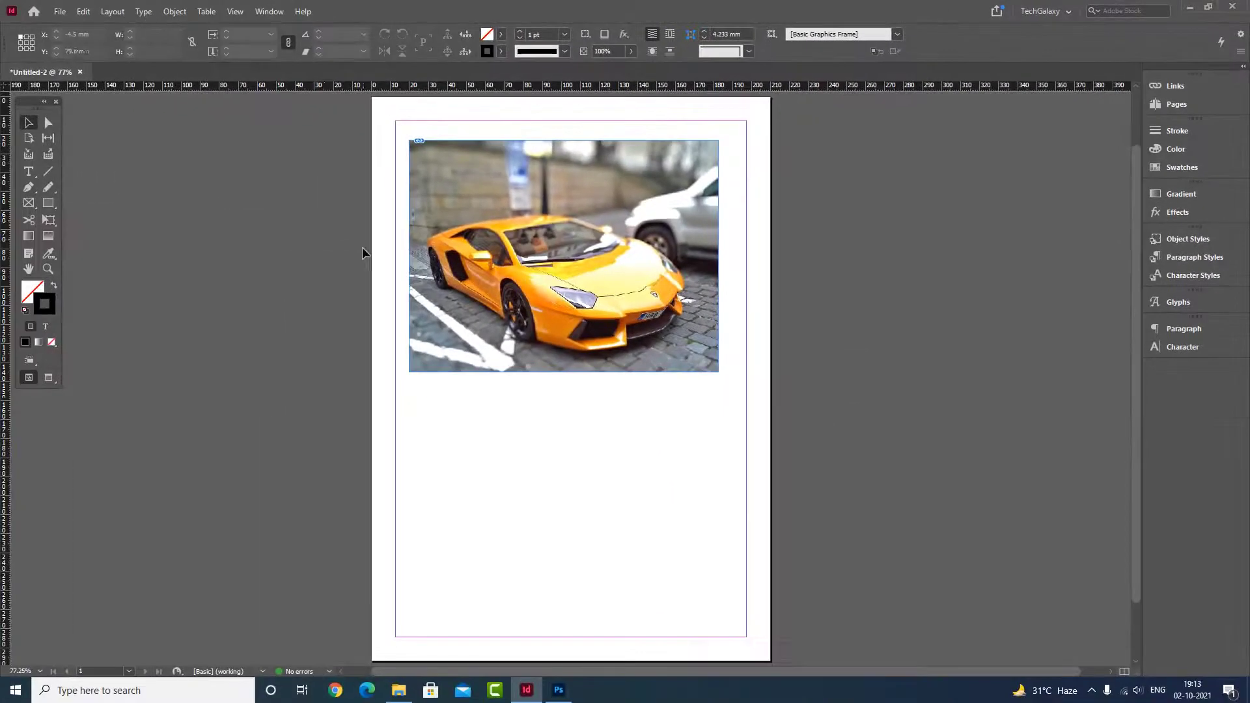
pyautogui.click(555, 189)
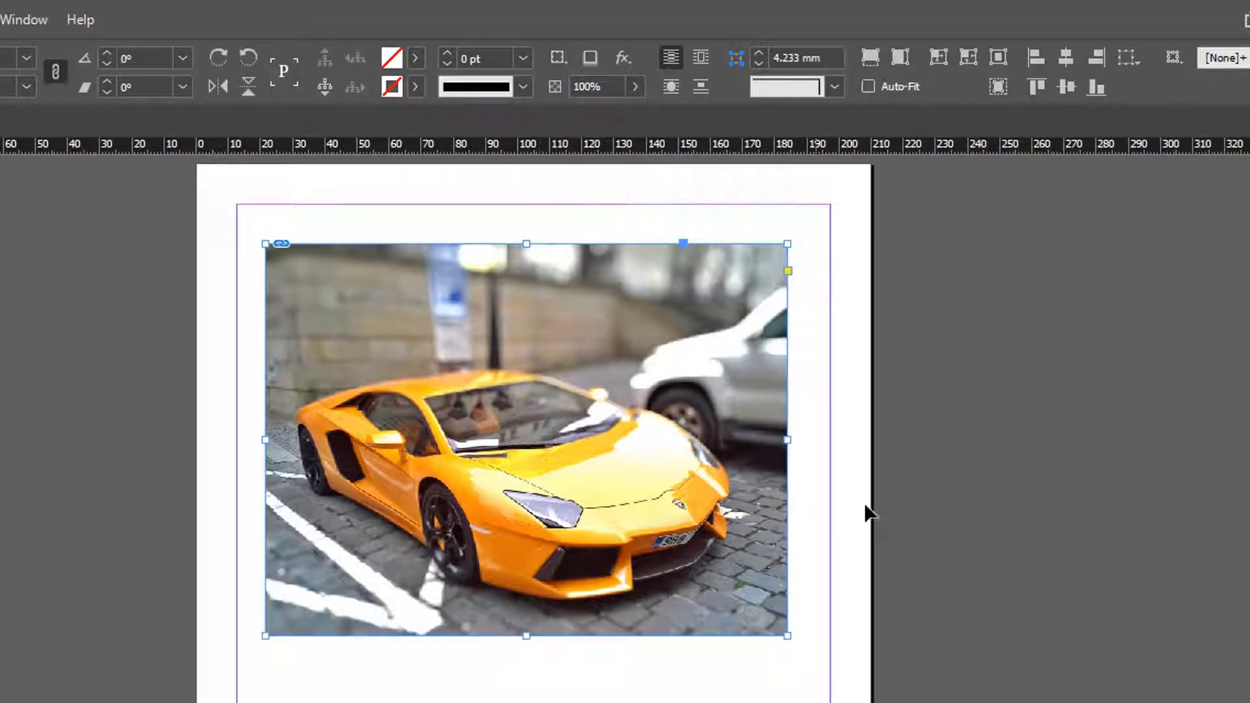
pyautogui.click(905, 475)
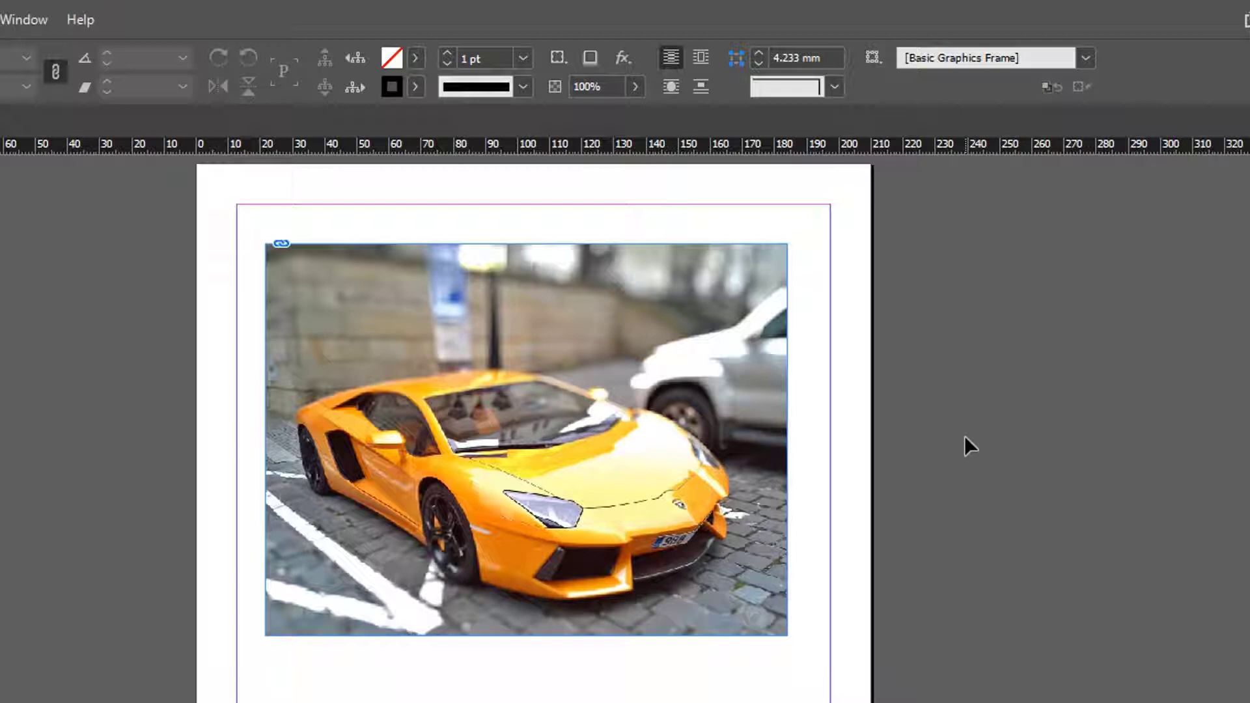
# Step: Start a Pen tool outline of the yellow car at the front wheel's base, following the lower edge of the front bumper
pyautogui.press('z')
pyautogui.moveTo(223, 191); pyautogui.dragTo(840, 678)
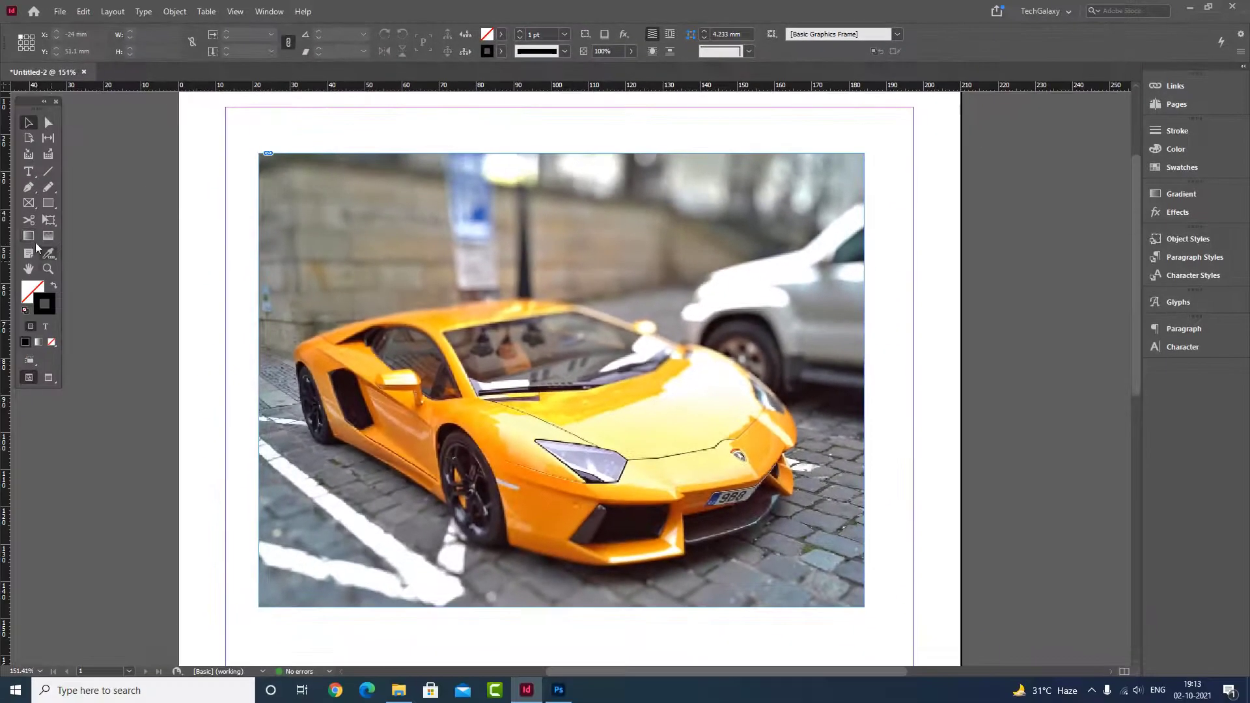
pyautogui.click(28, 188)
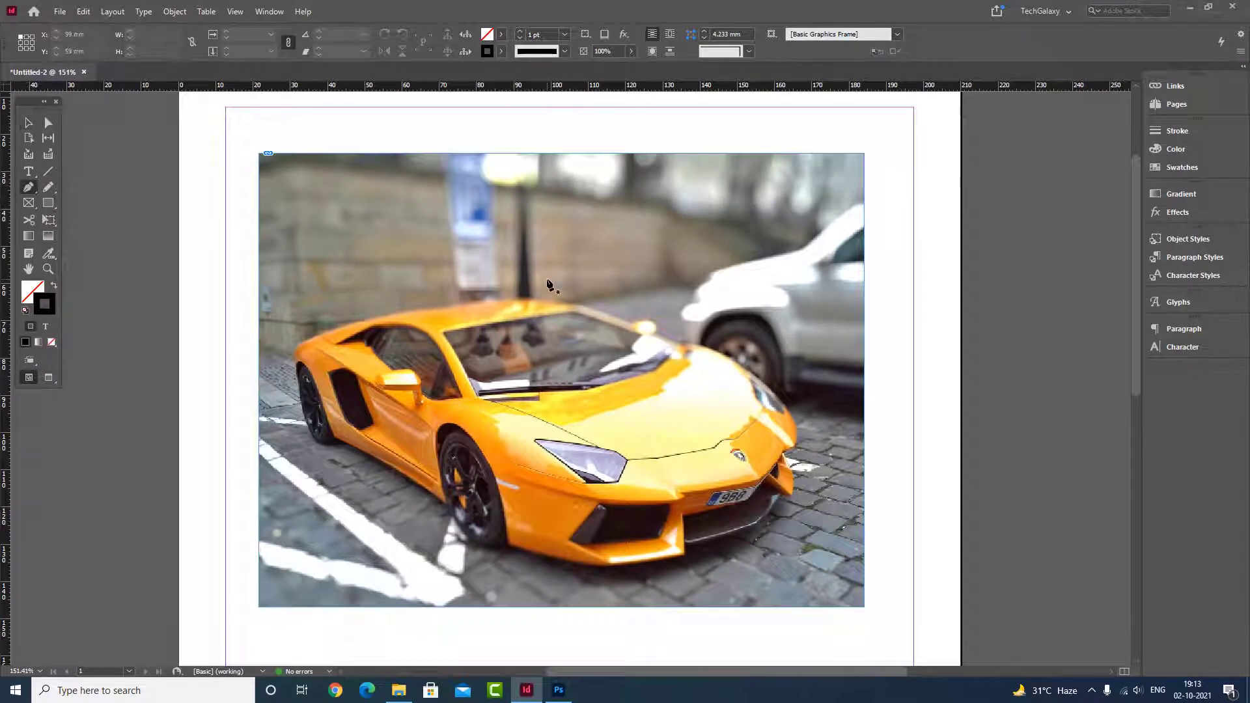
pyautogui.click(508, 547)
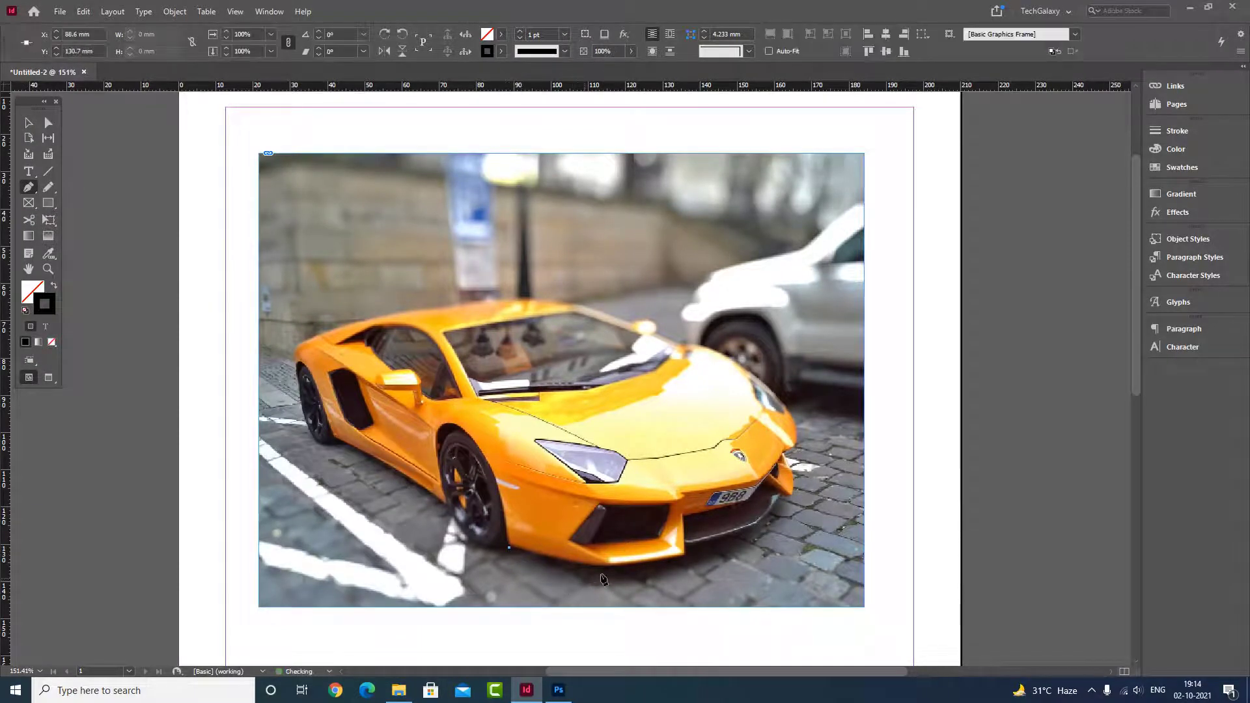
pyautogui.moveTo(606, 569); pyautogui.dragTo(617, 567)
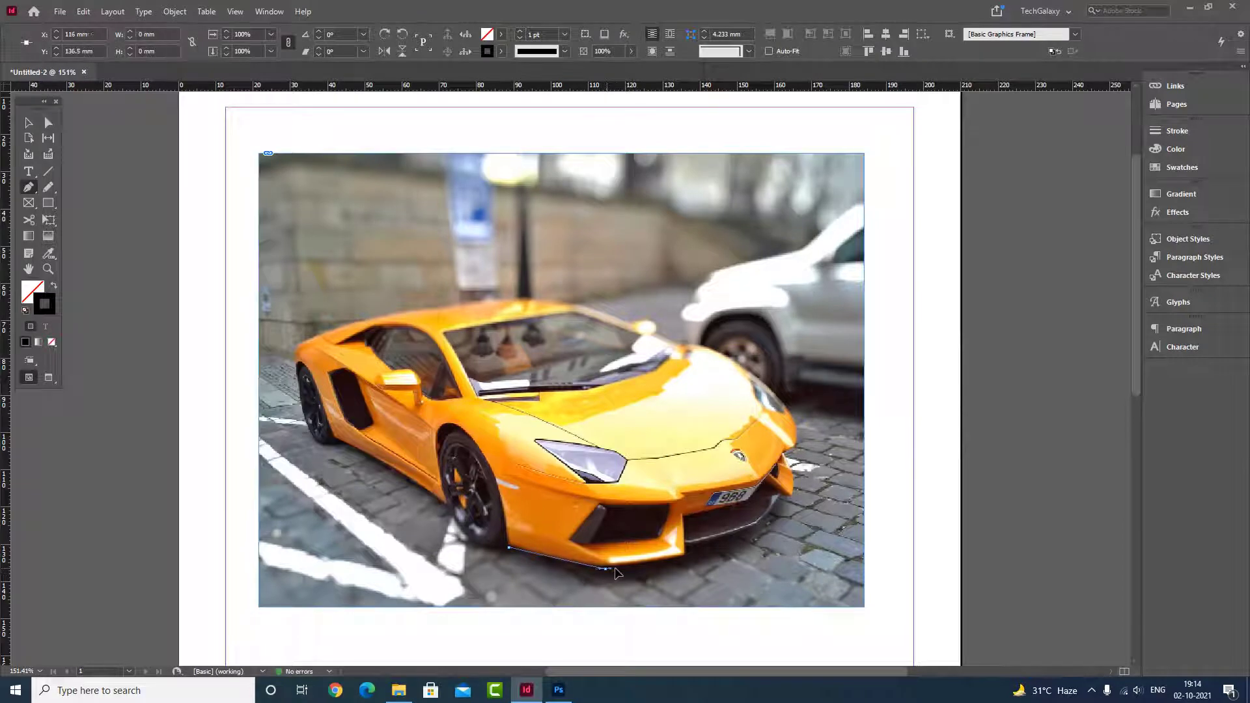
pyautogui.click(683, 557)
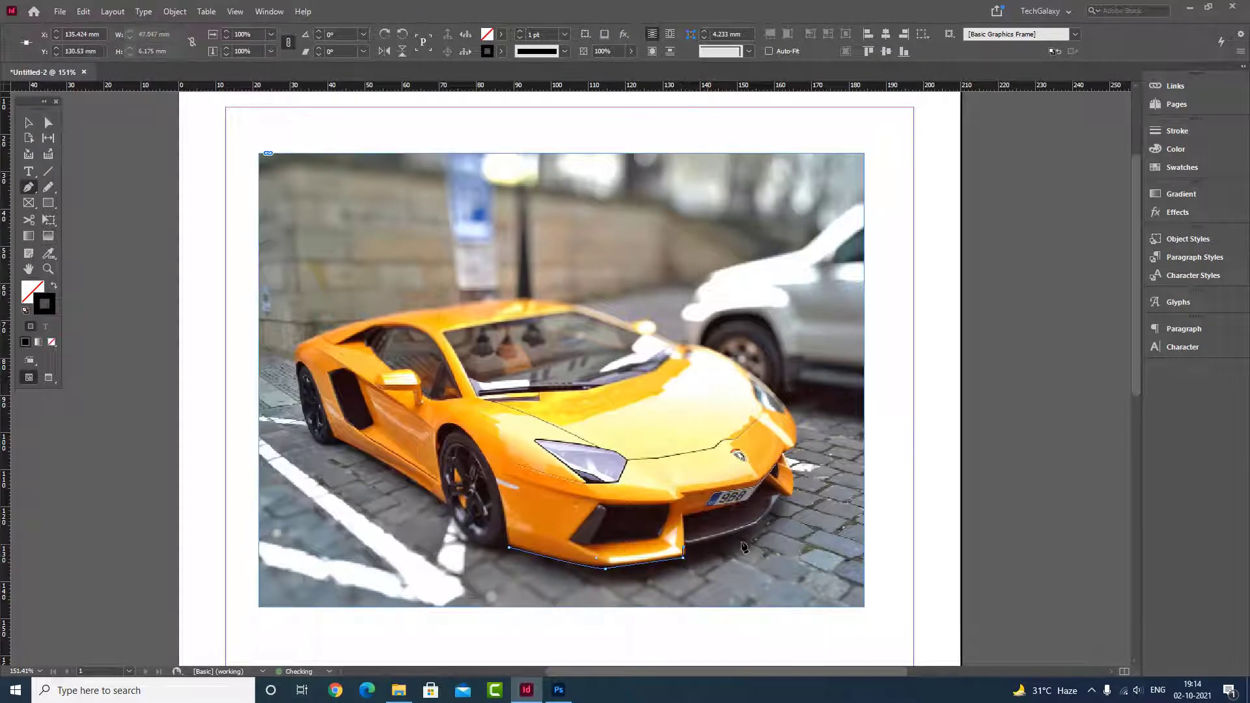
pyautogui.click(758, 524)
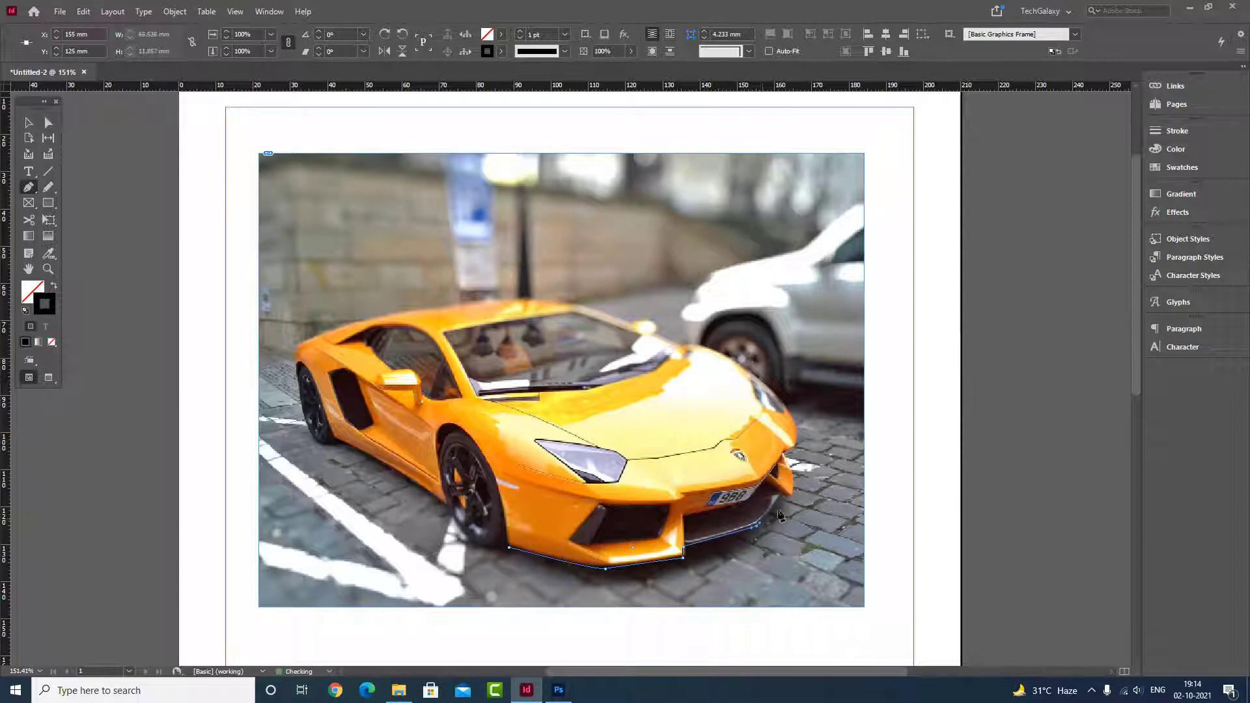
pyautogui.click(780, 497)
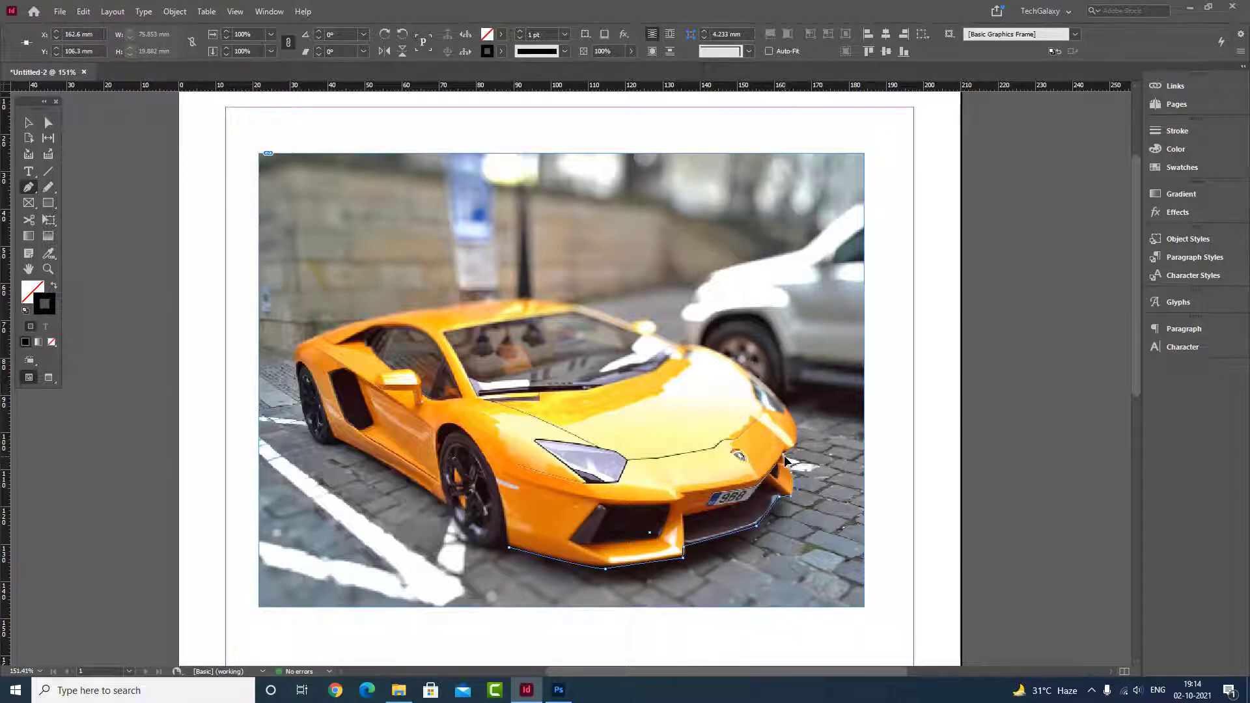
# Step: Continue the pen path up the car's front corner and over the hood, windshield and roof to the rear end
pyautogui.click(785, 469)
pyautogui.click(794, 445)
pyautogui.click(788, 408)
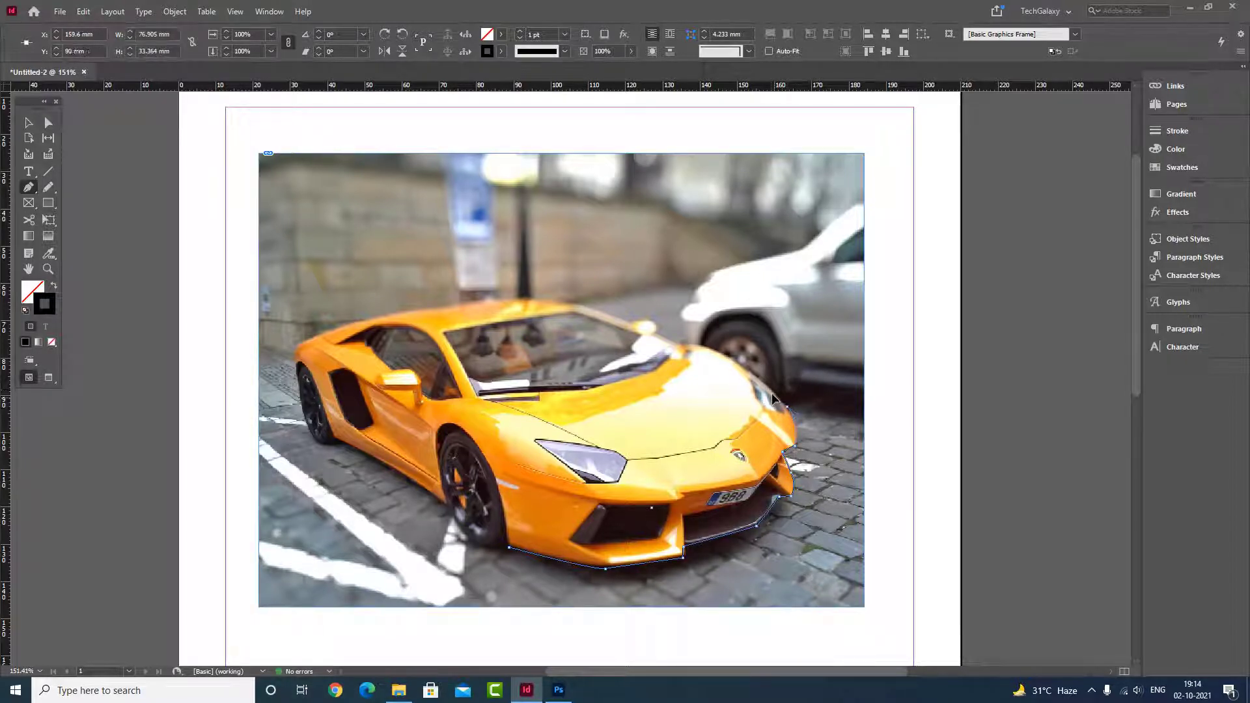
pyautogui.moveTo(666, 340); pyautogui.dragTo(645, 351)
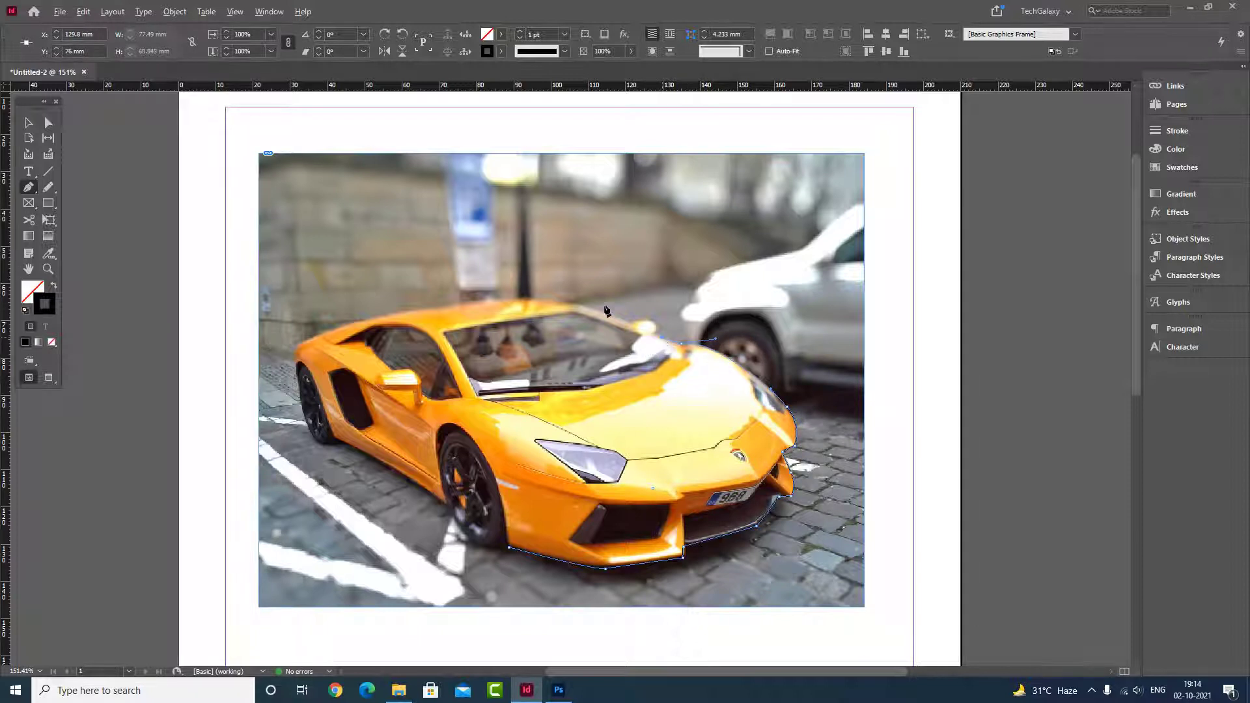
pyautogui.click(575, 307)
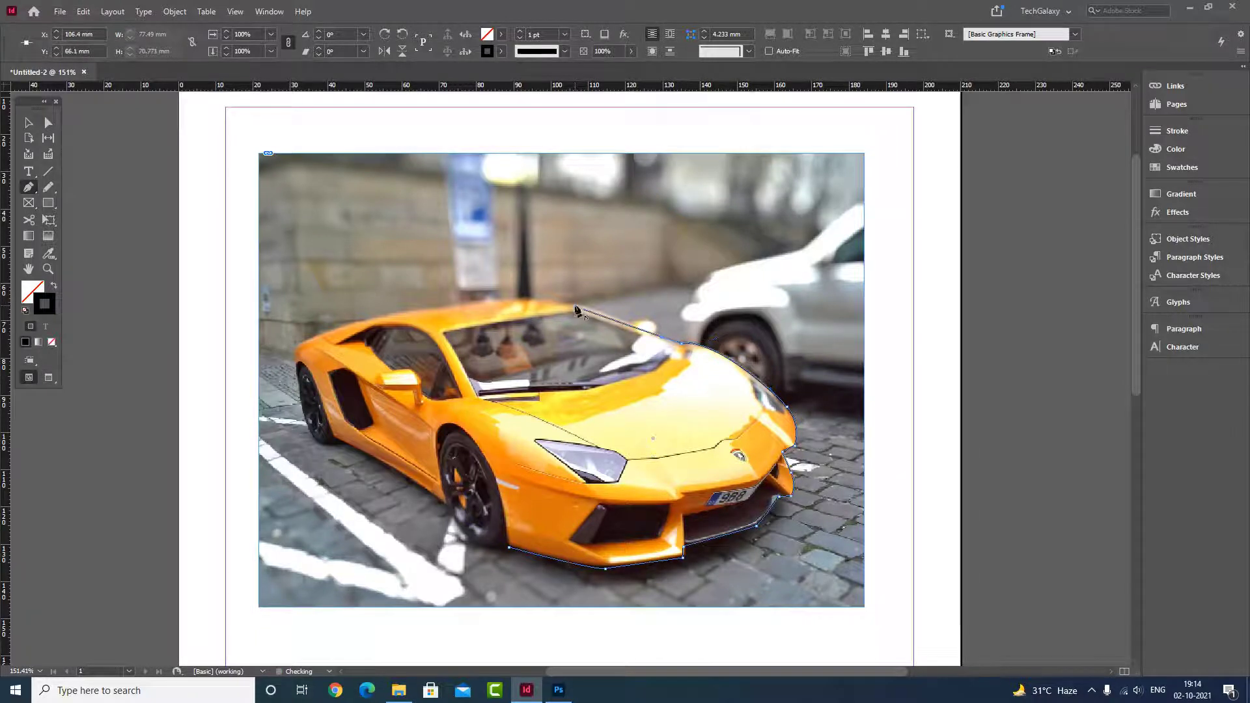
pyautogui.click(491, 299)
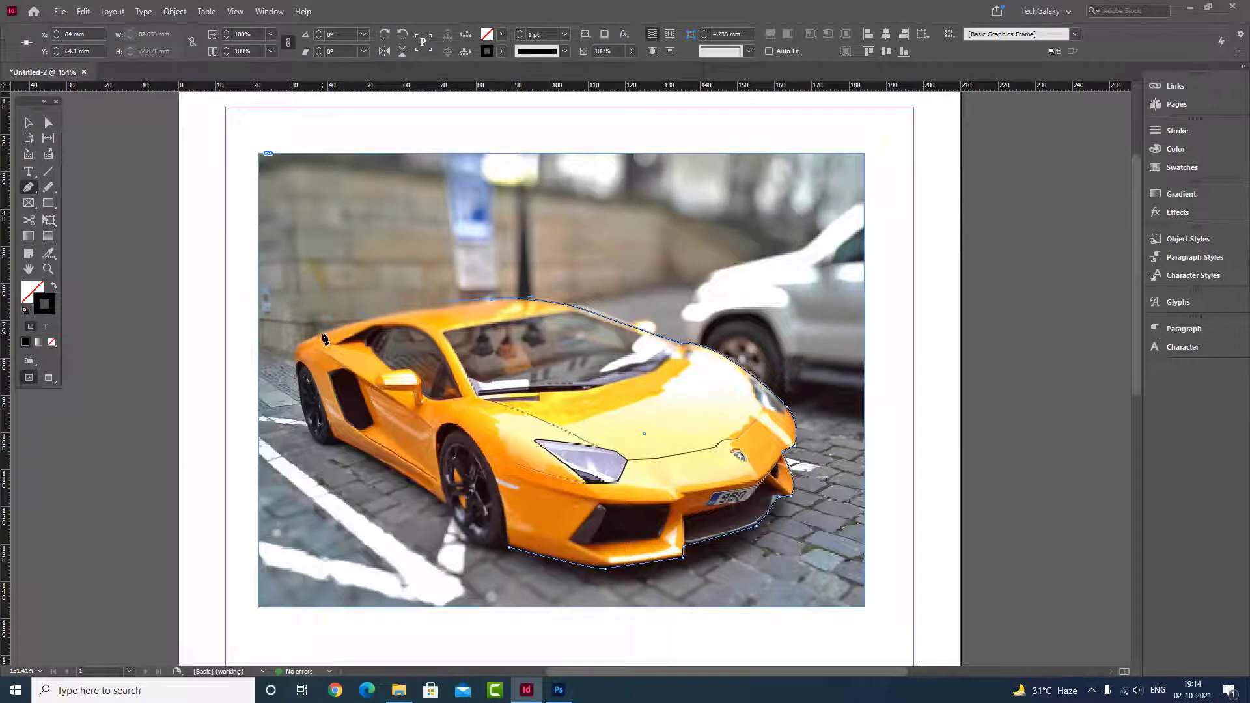
pyautogui.click(294, 349)
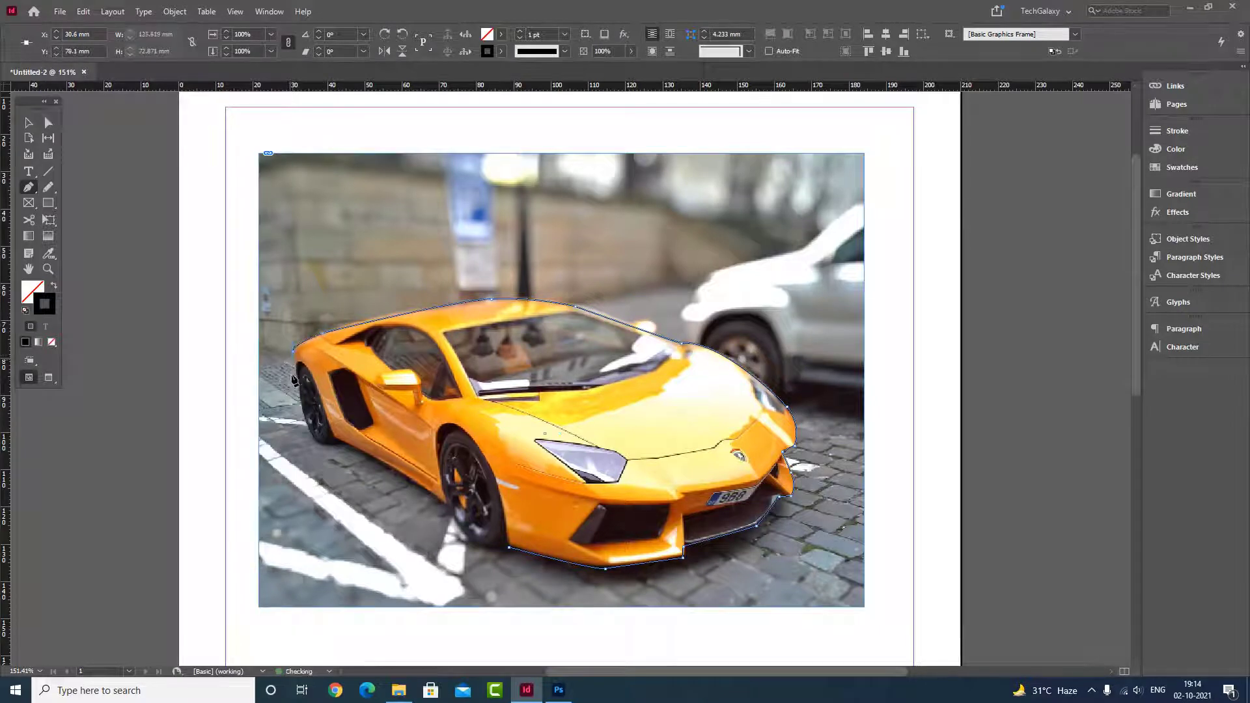
# Step: Trace the rear wheel, side sill and front wheel, and close the car outline at its starting point, about 136 x 73 mm overall
pyautogui.click(294, 373)
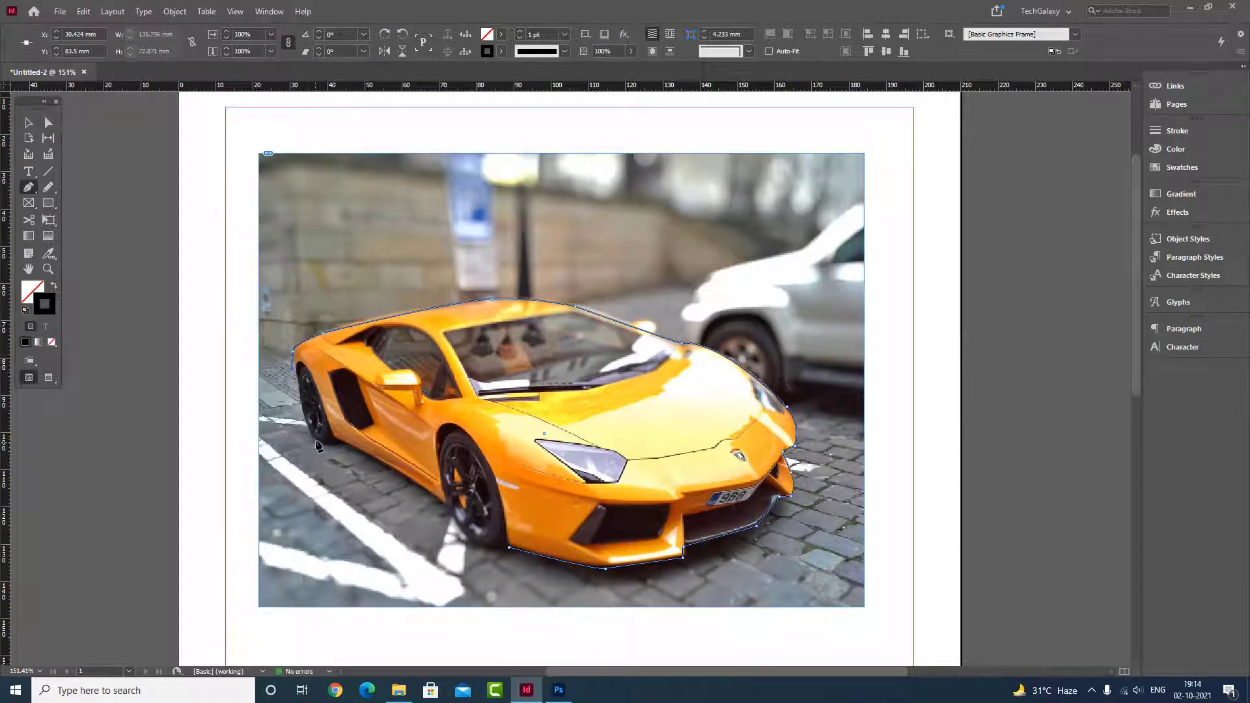
pyautogui.moveTo(317, 442); pyautogui.dragTo(340, 442)
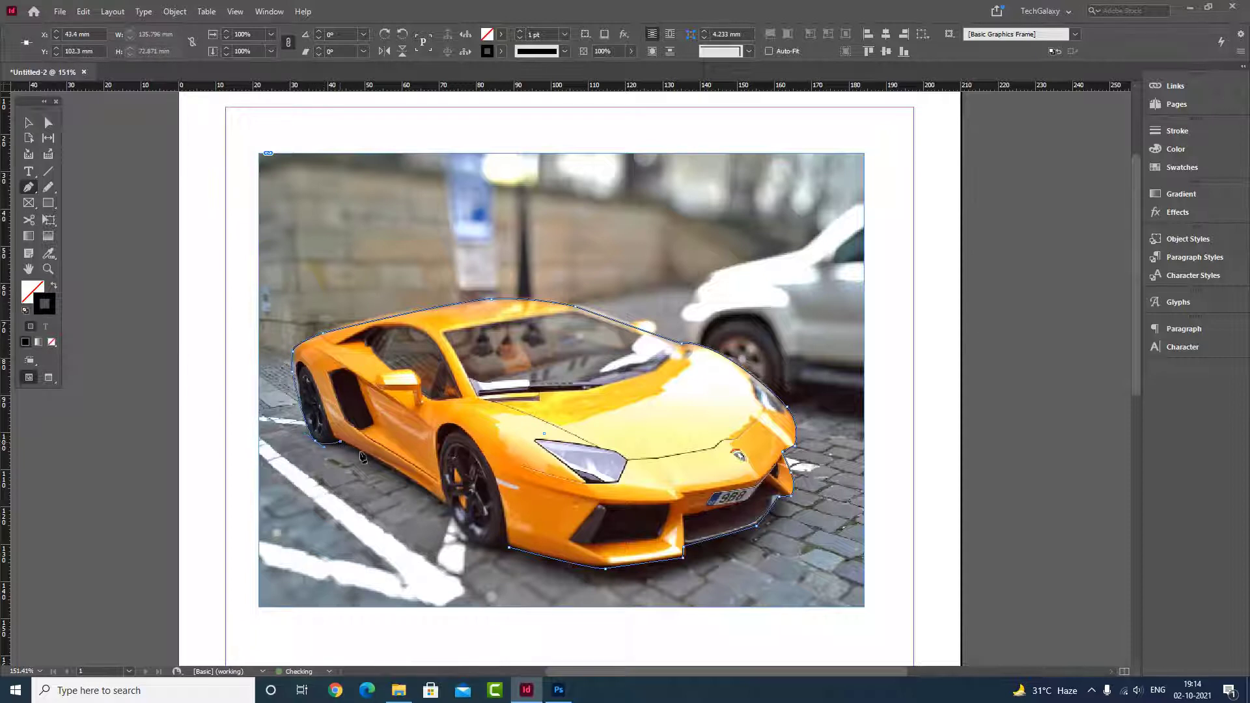
pyautogui.click(446, 504)
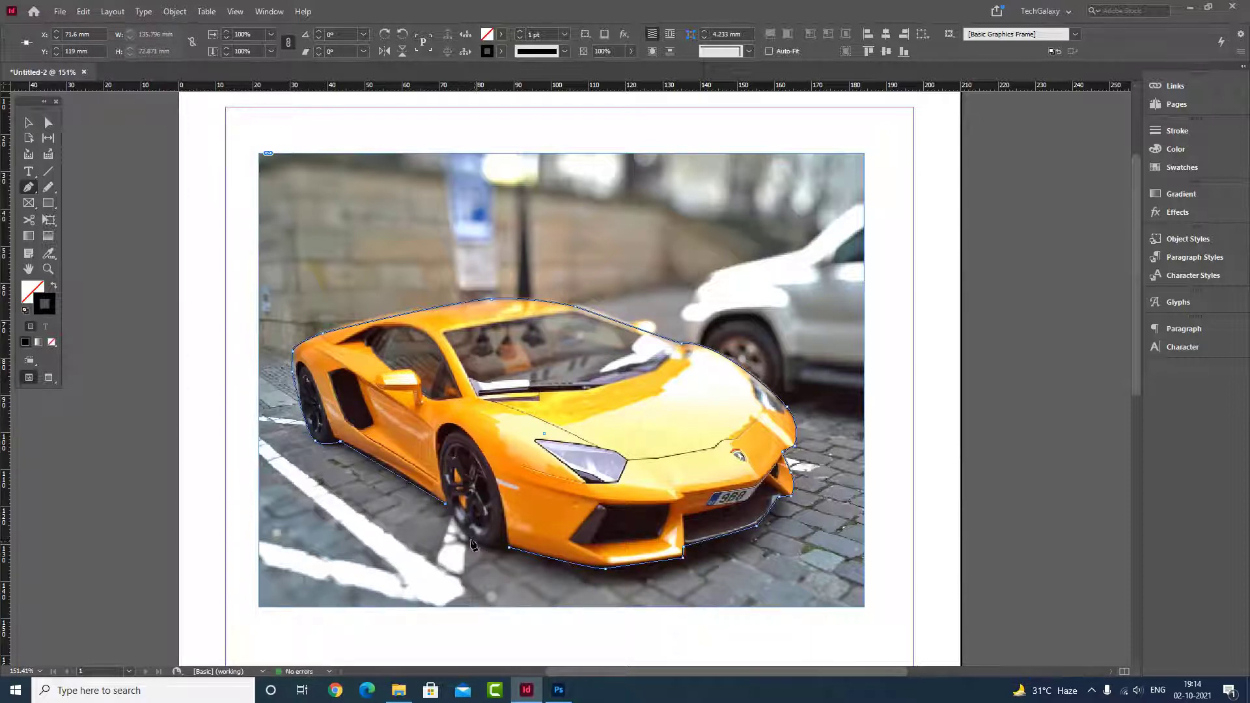
pyautogui.click(470, 540)
pyautogui.moveTo(479, 548); pyautogui.dragTo(506, 555)
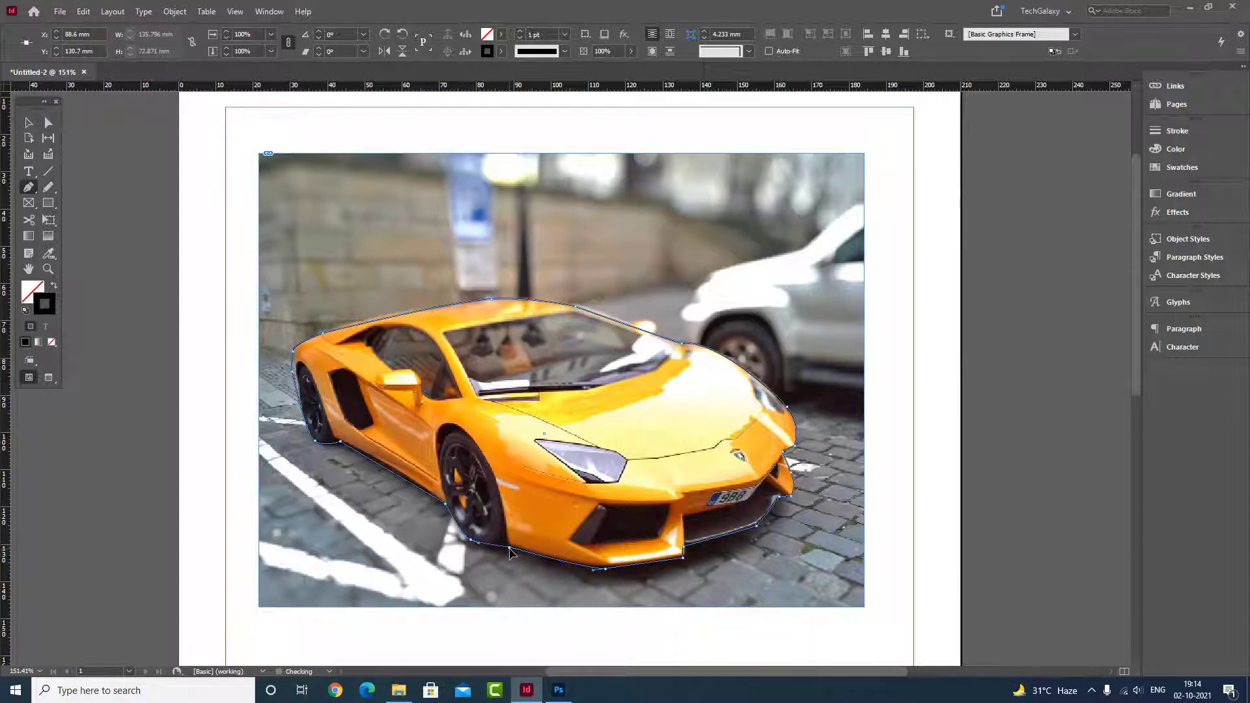
pyautogui.click(30, 124)
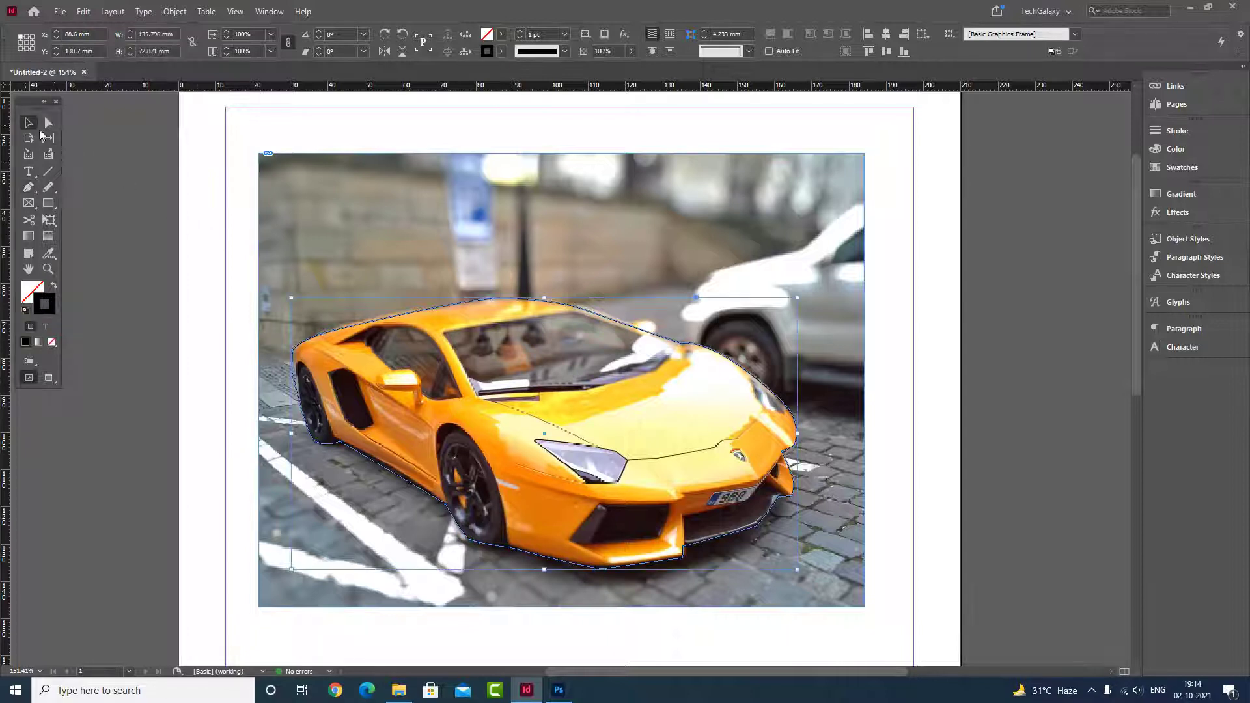
# Step: Move the car photo aside to check the traced outline, and undo the move
pyautogui.moveTo(355, 187); pyautogui.dragTo(987, 208)
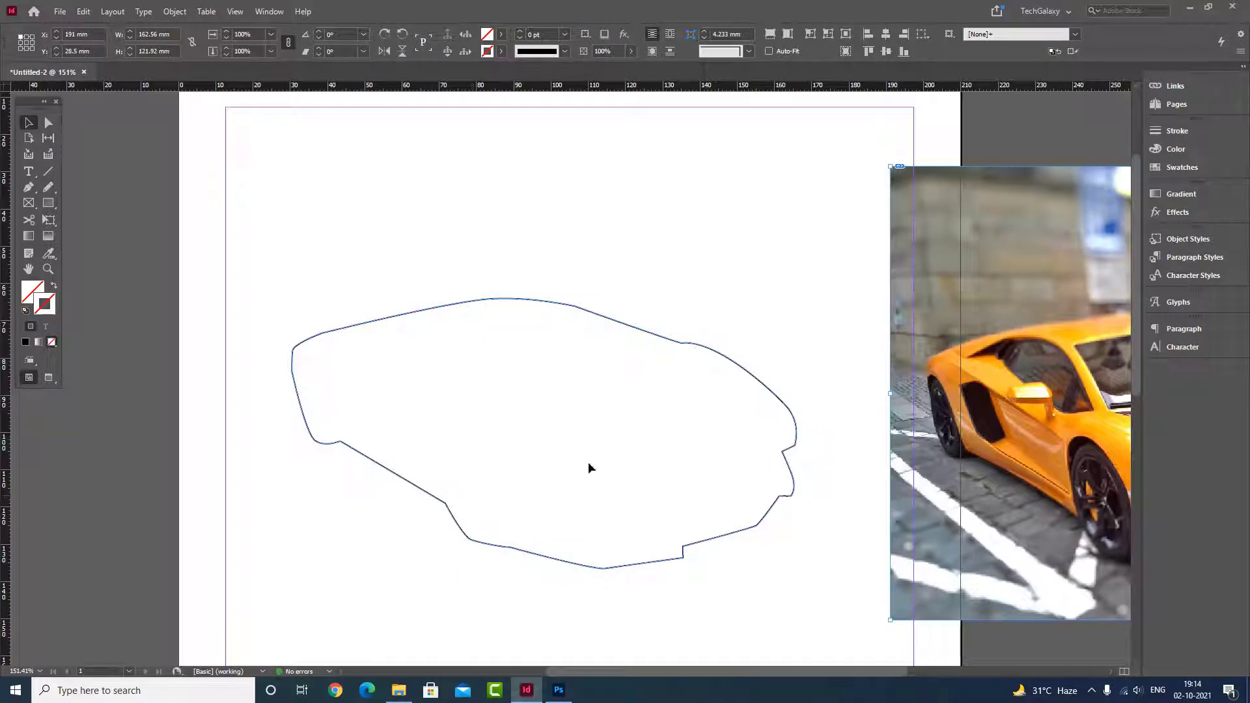
pyautogui.hotkey('ctrl', 'z')
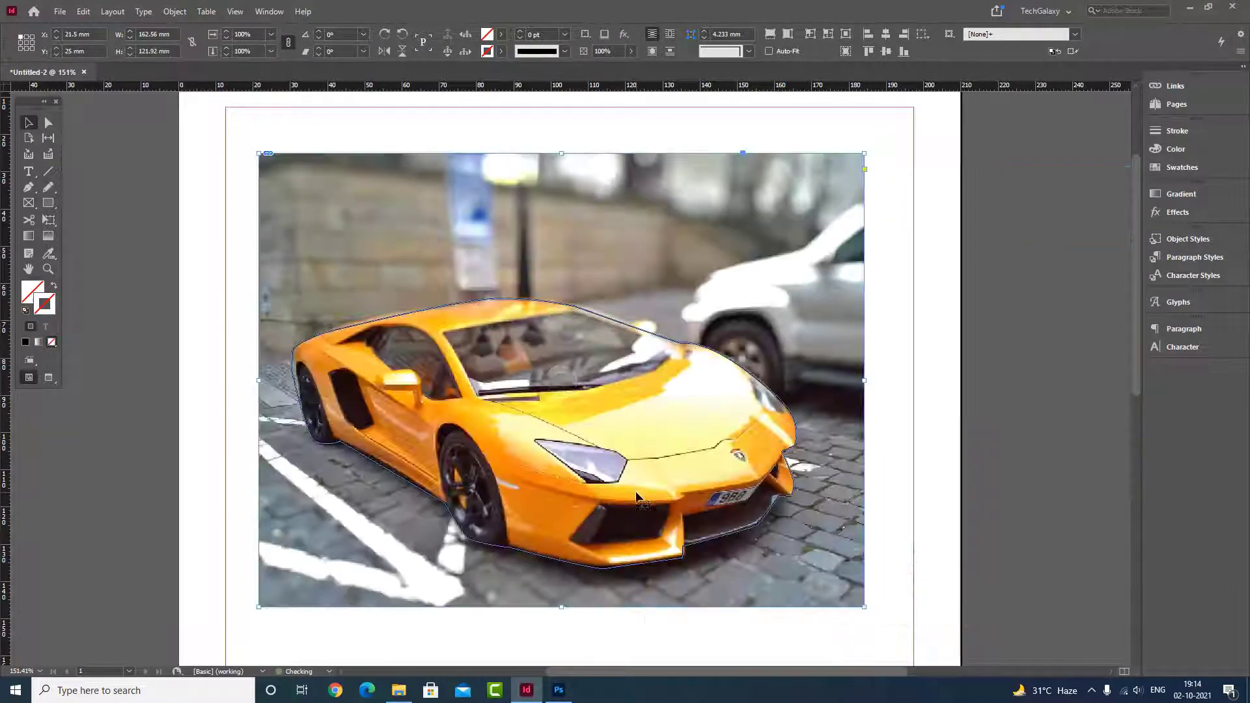
pyautogui.click(1014, 332)
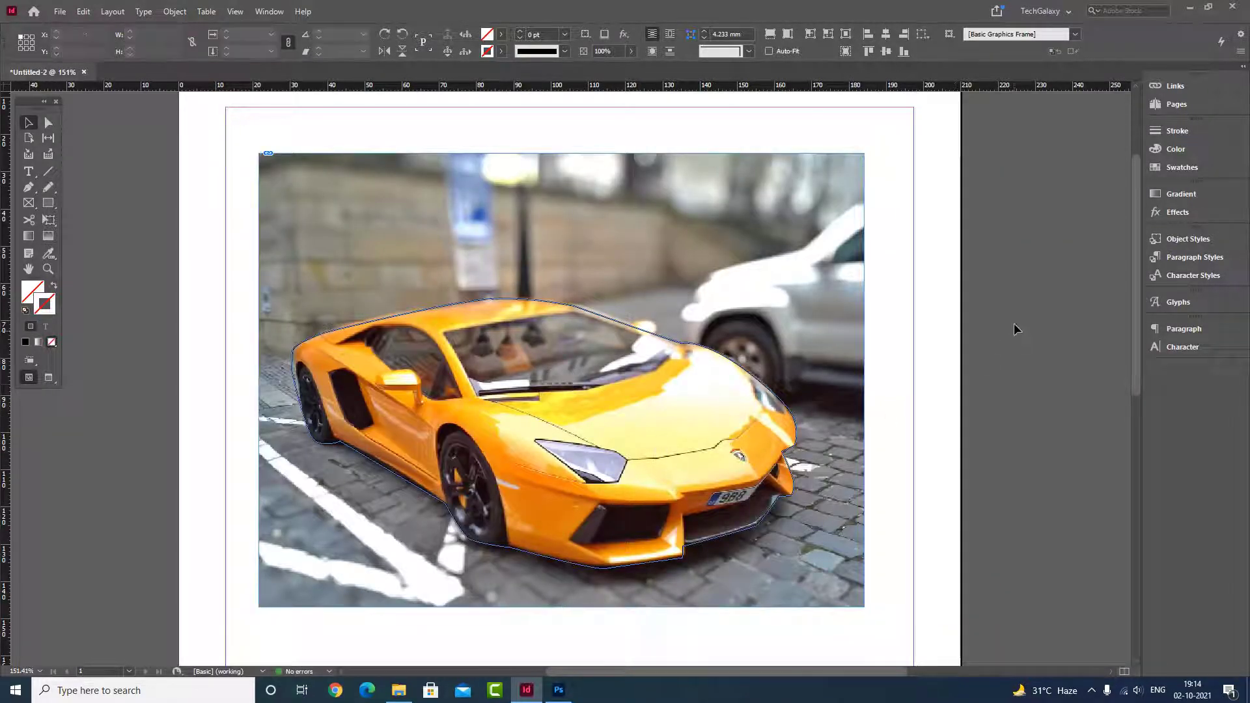
# Step: Cut the car photo from the page and select the traced car outline
pyautogui.click(759, 177)
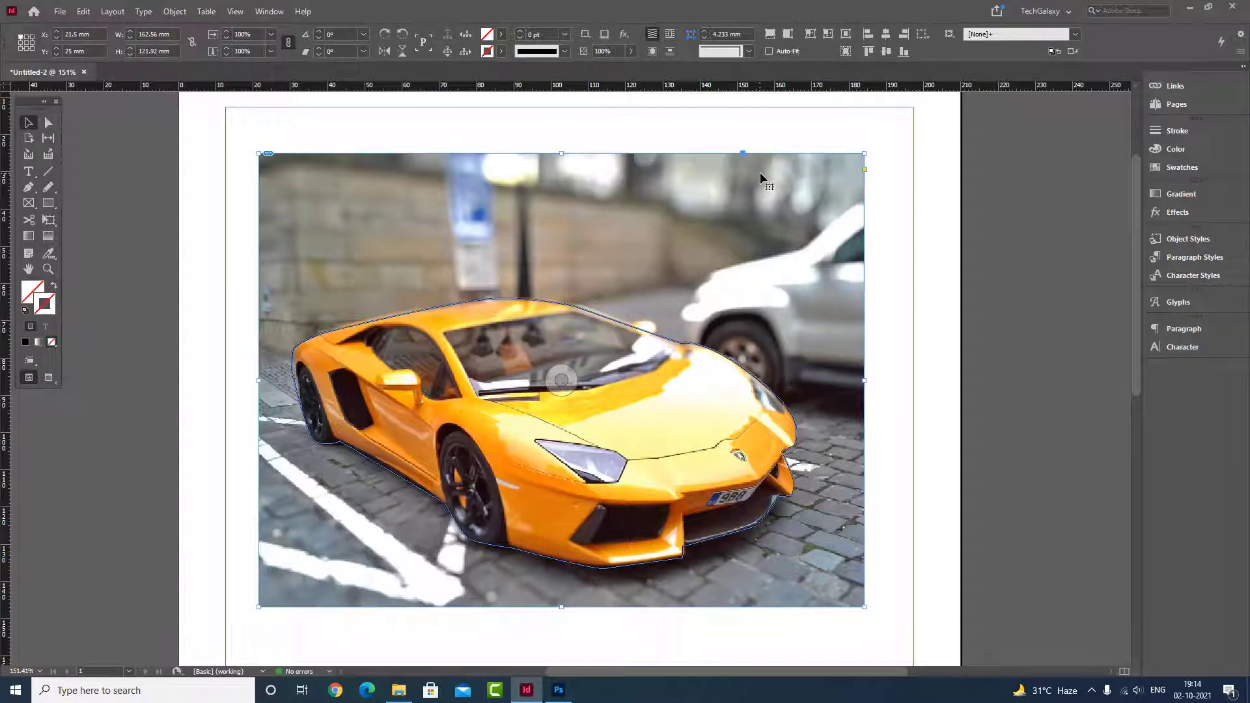
pyautogui.click(83, 11)
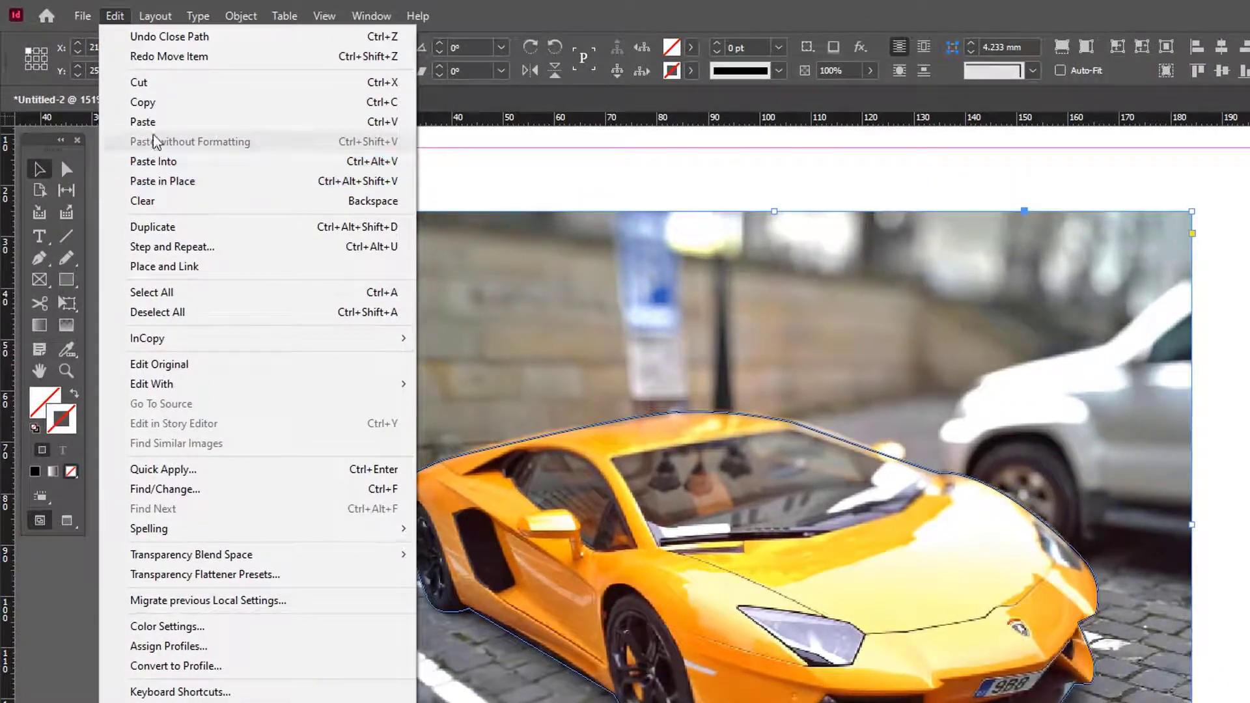
pyautogui.click(137, 82)
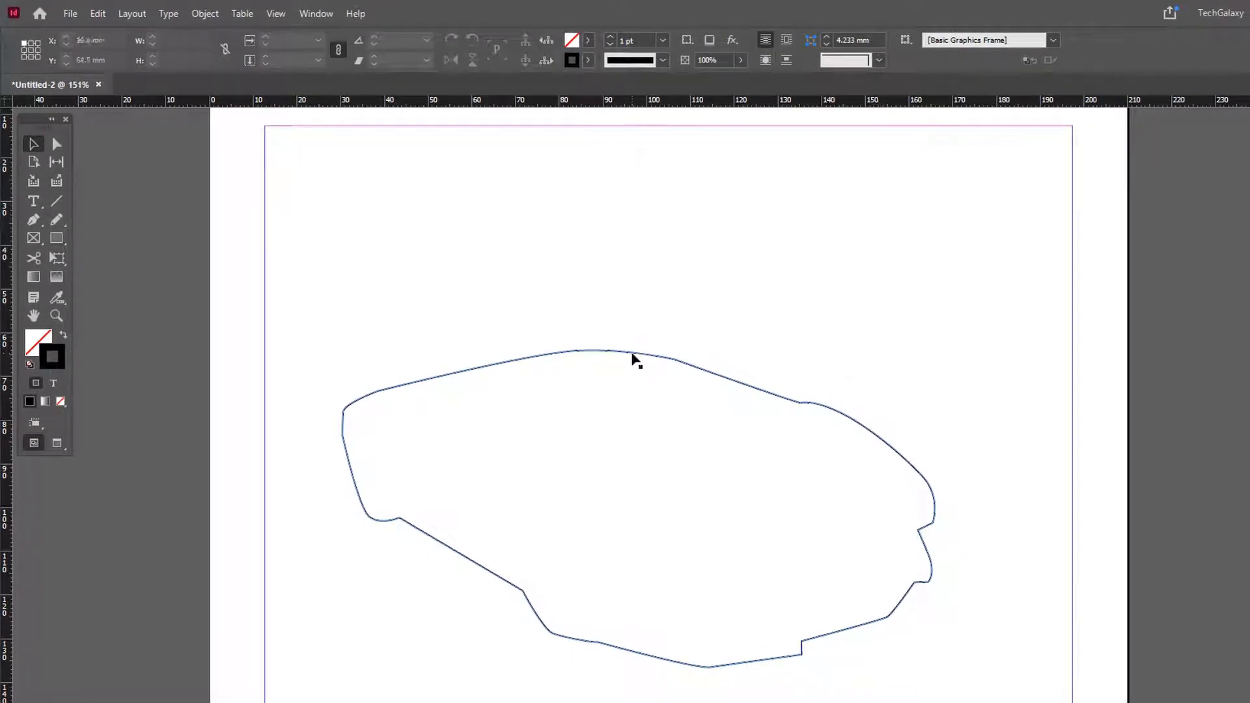
pyautogui.click(635, 358)
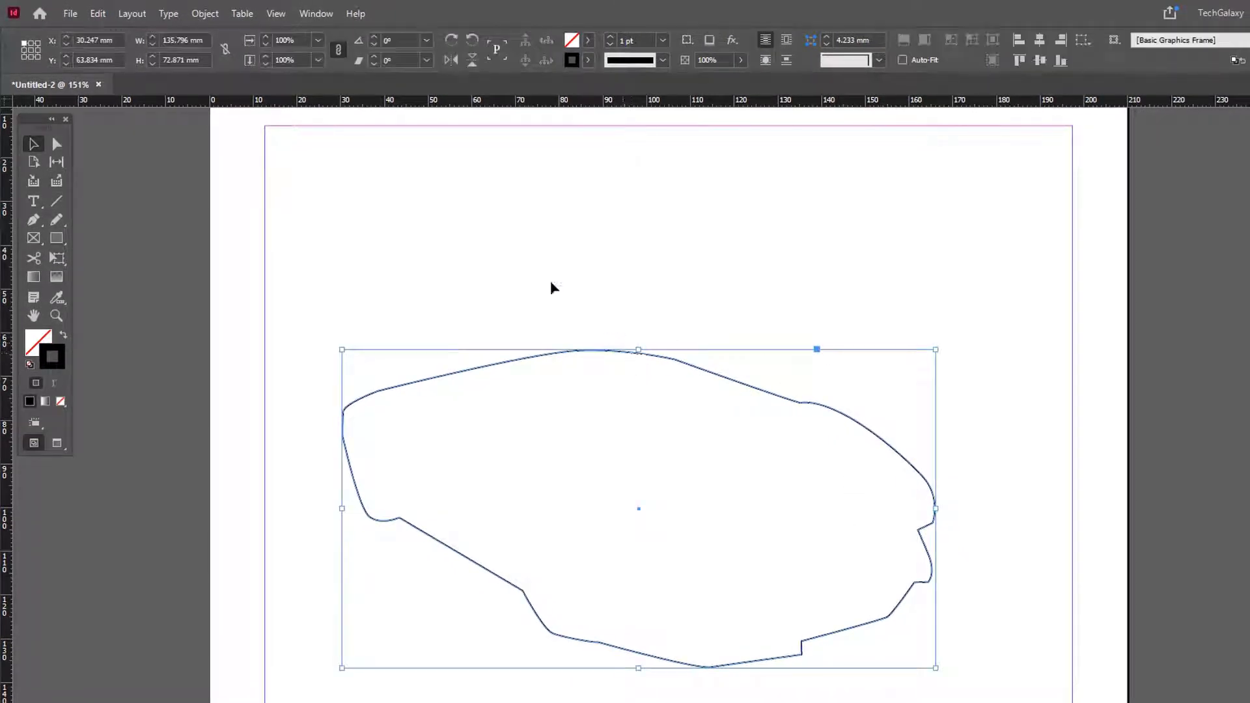
# Step: Paste the cut car photo into the traced outline so the outline serves as its frame
pyautogui.click(101, 15)
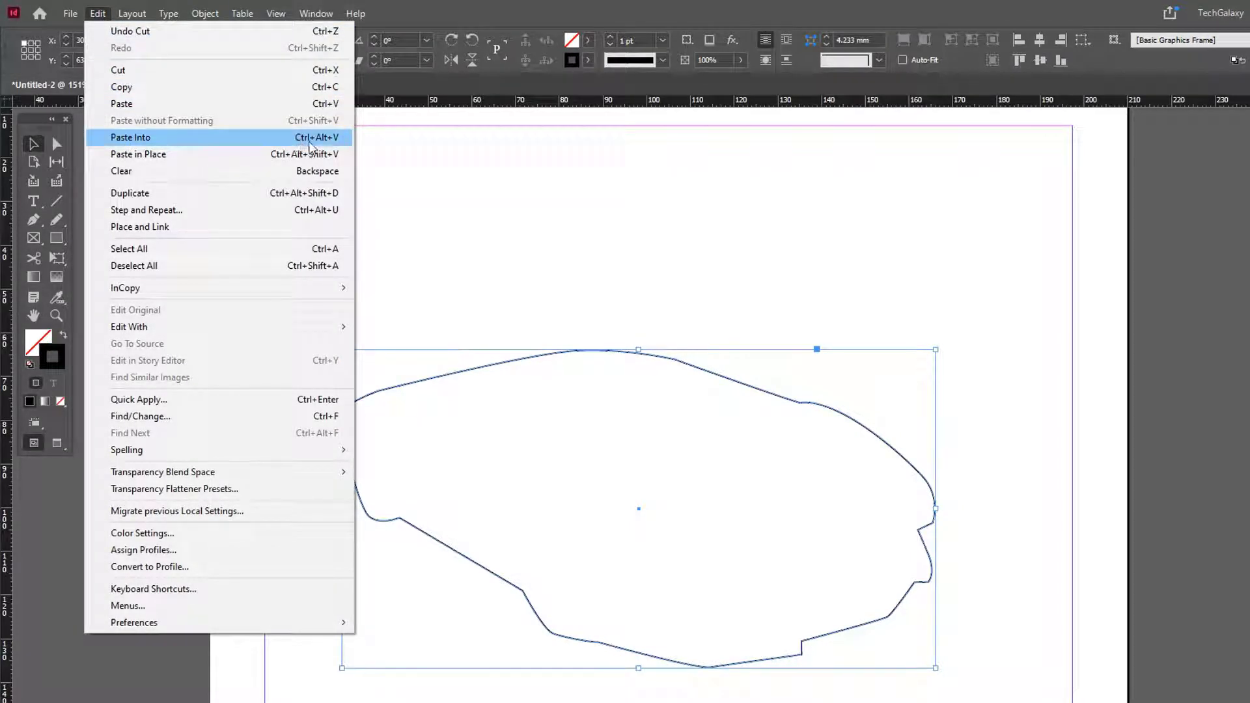
pyautogui.click(162, 138)
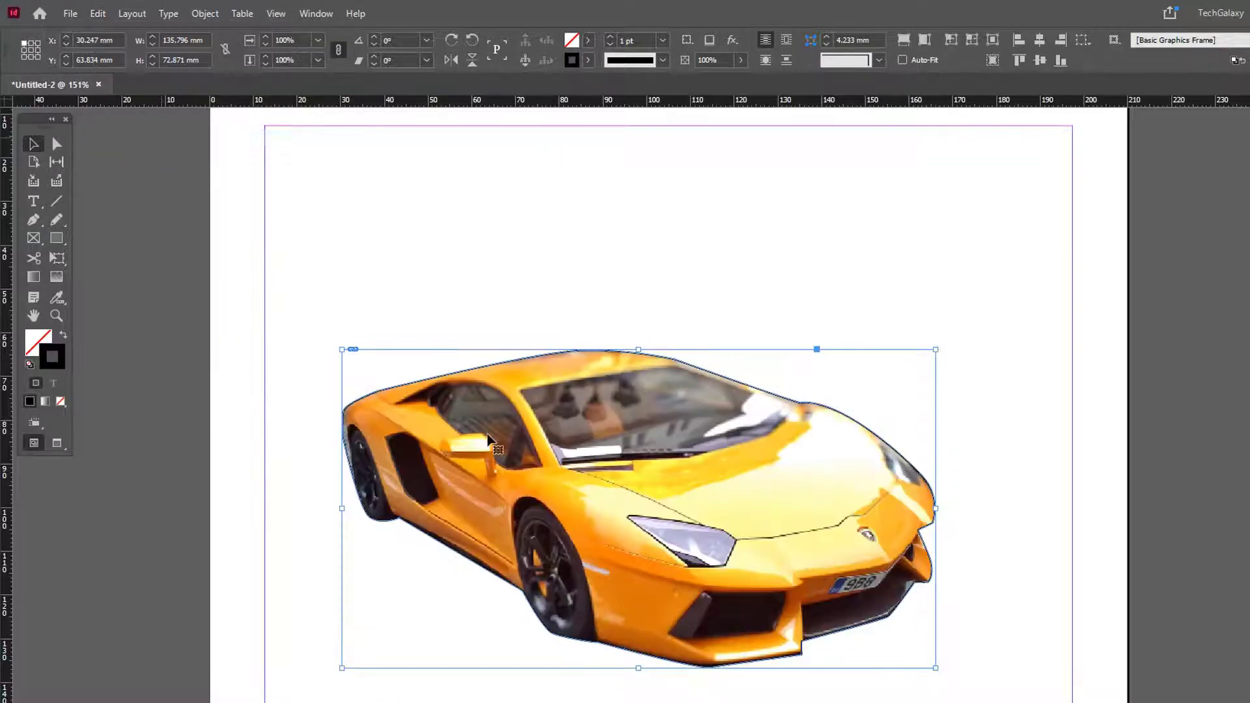
pyautogui.click(525, 267)
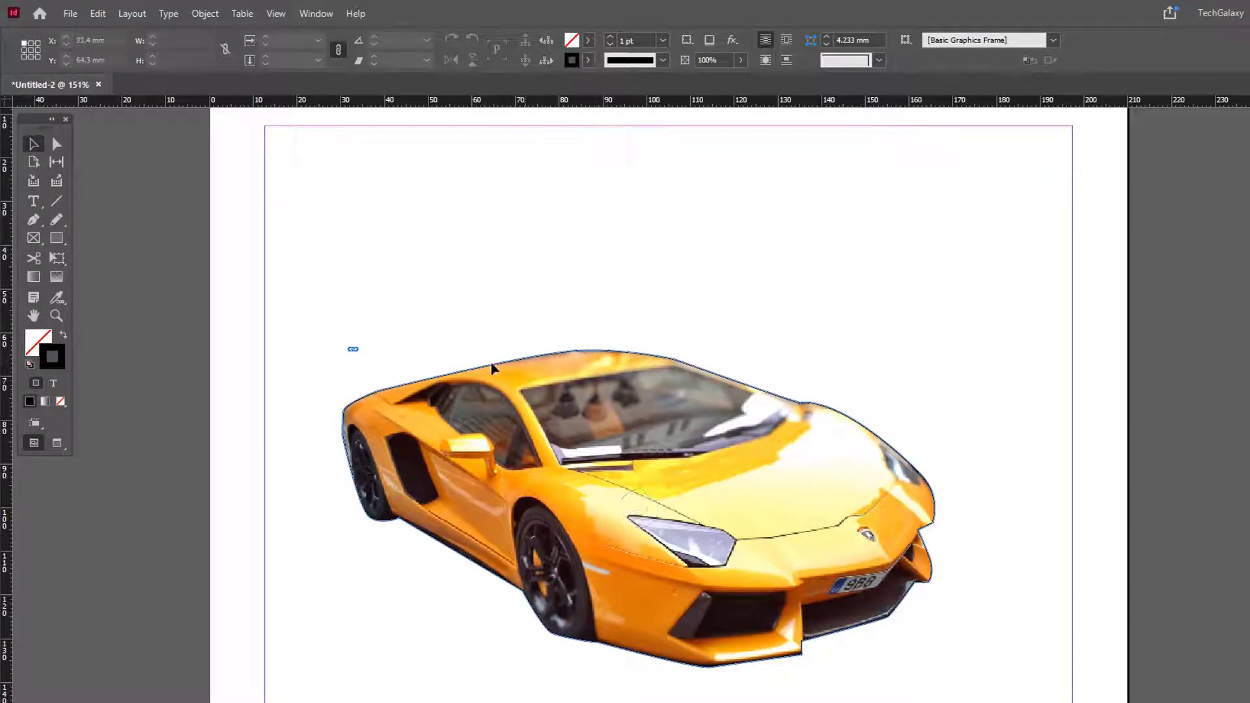
# Step: Select the car-shaped frame and set its stroke color to [None]
pyautogui.click(634, 359)
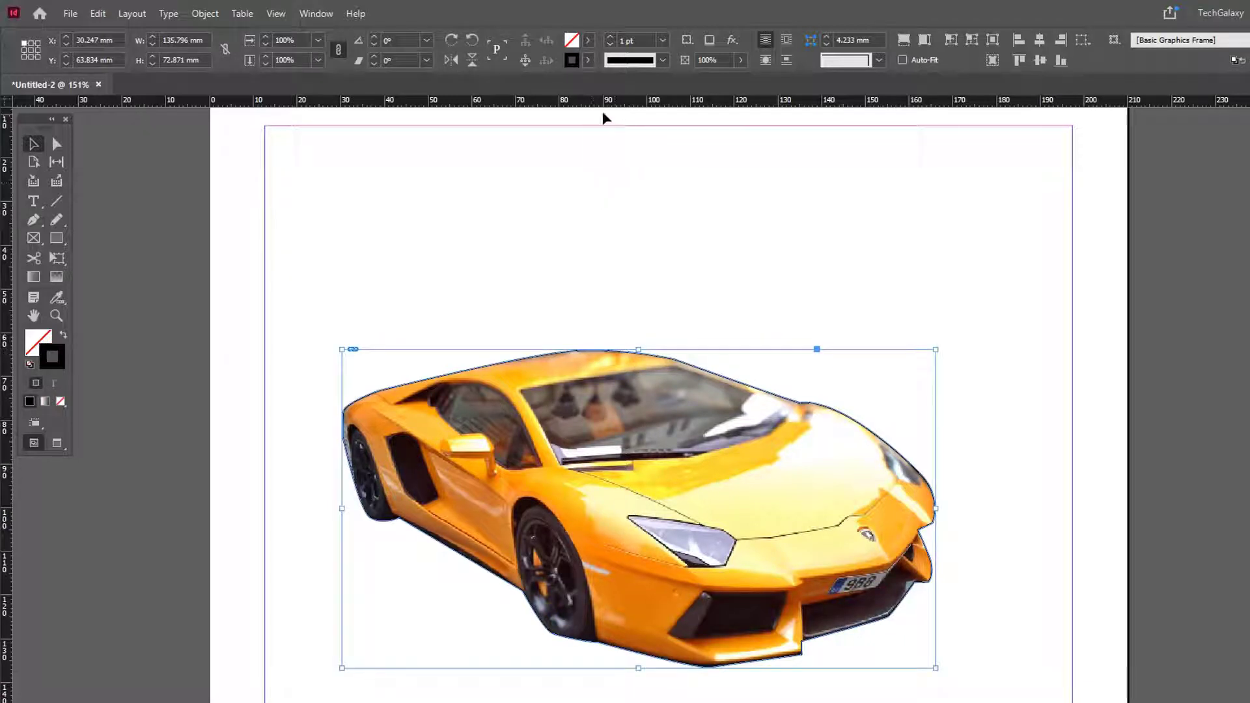
pyautogui.click(588, 61)
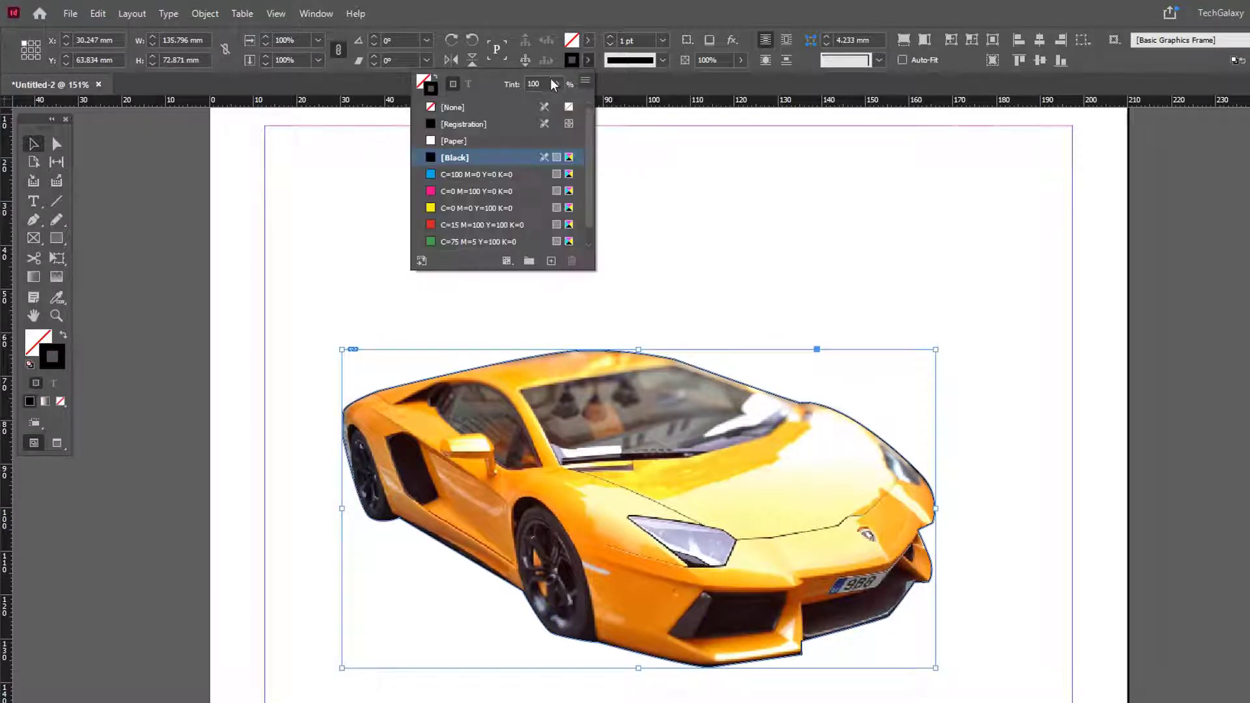
pyautogui.click(474, 107)
pyautogui.click(726, 217)
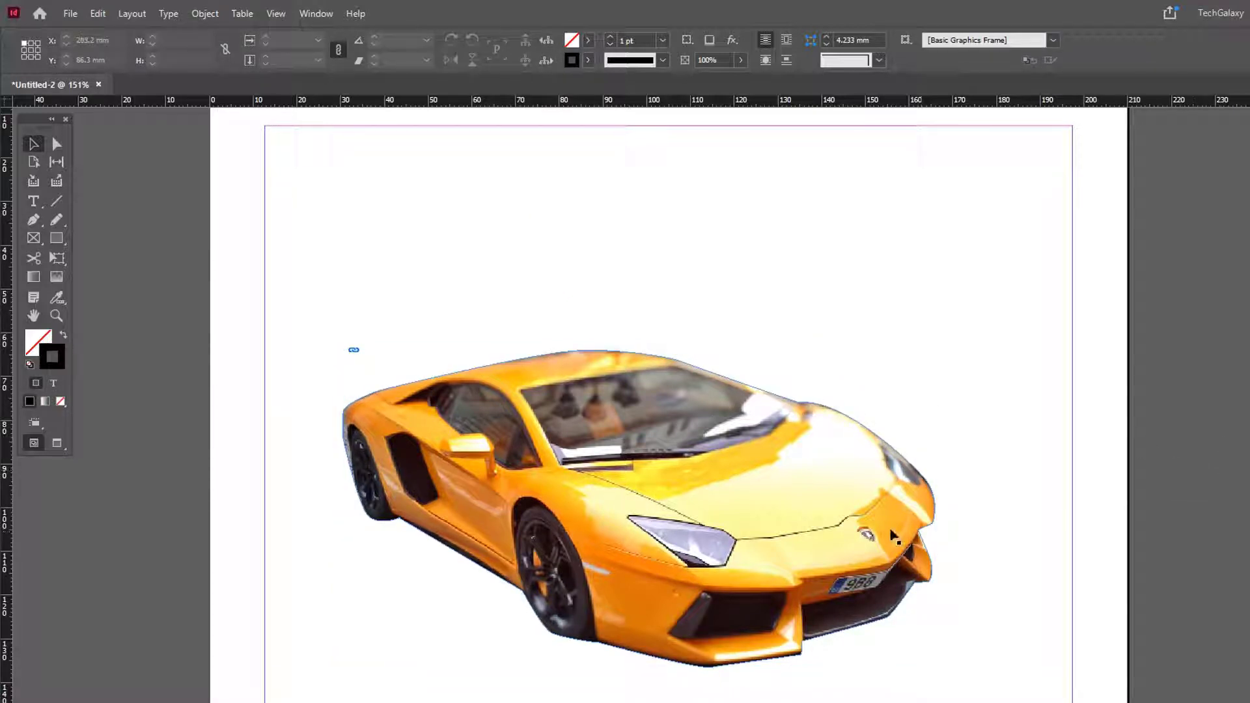
# Step: Move the cut-out car up the page to about X 36.6 mm, Y 52 mm, and deselect it
pyautogui.click(638, 508)
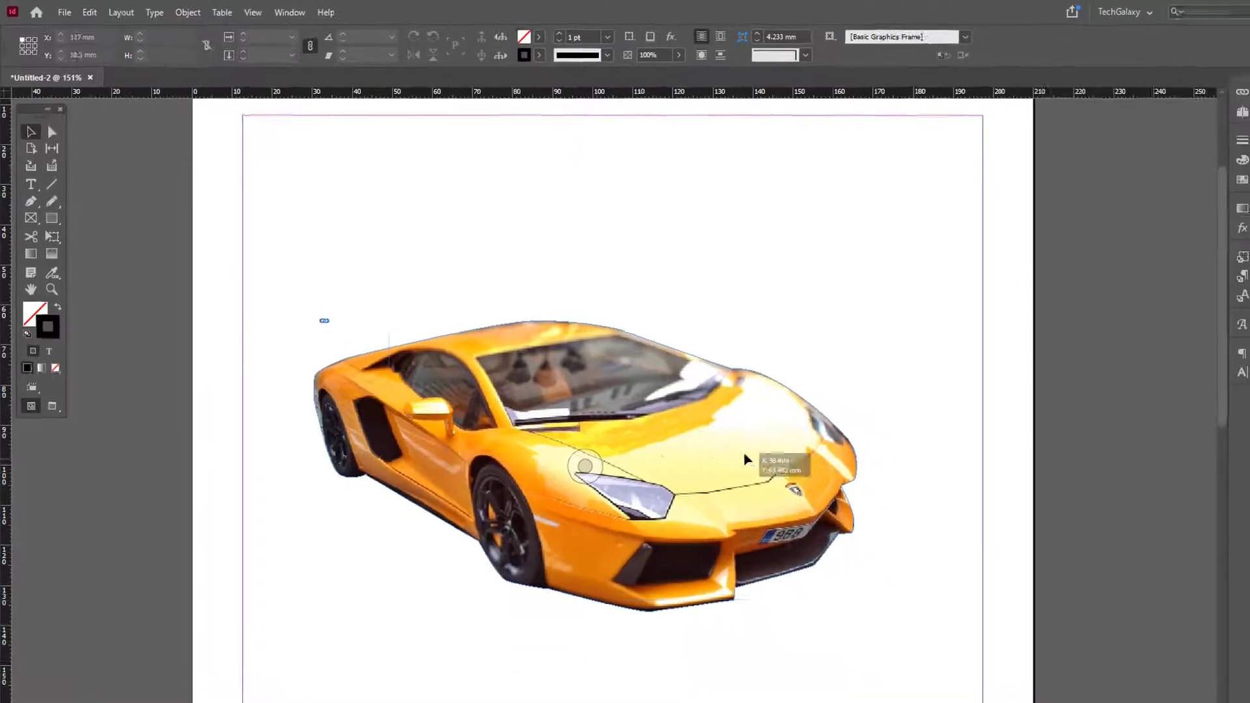
pyautogui.moveTo(746, 460); pyautogui.dragTo(694, 390)
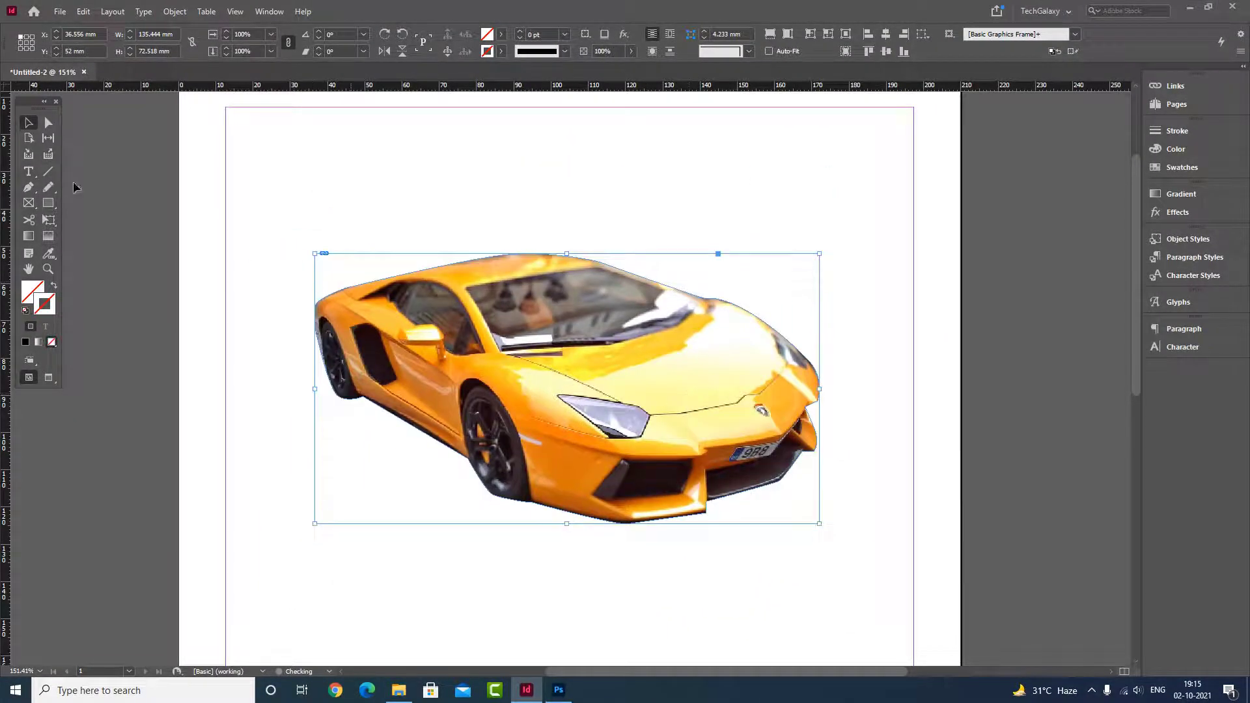
pyautogui.click(363, 208)
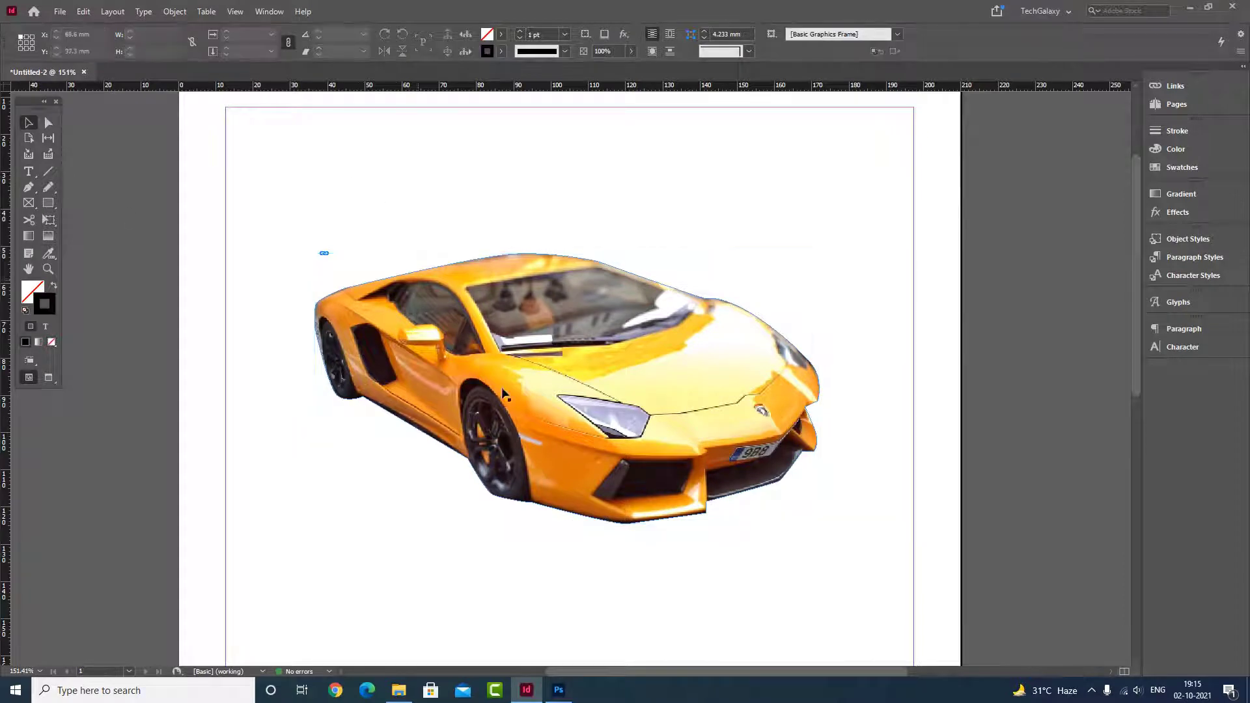
# Step: Undo the moves, the stroke removal and the paste, back to the full photo and separate outline on the page
pyautogui.hotkey('ctrl', 'z')
pyautogui.hotkey('ctrl', 'z')
pyautogui.hotkey('ctrl', 'z')
pyautogui.hotkey('ctrl', 'z')
pyautogui.hotkey('ctrl', 'z')
pyautogui.hotkey('ctrl', 'z')
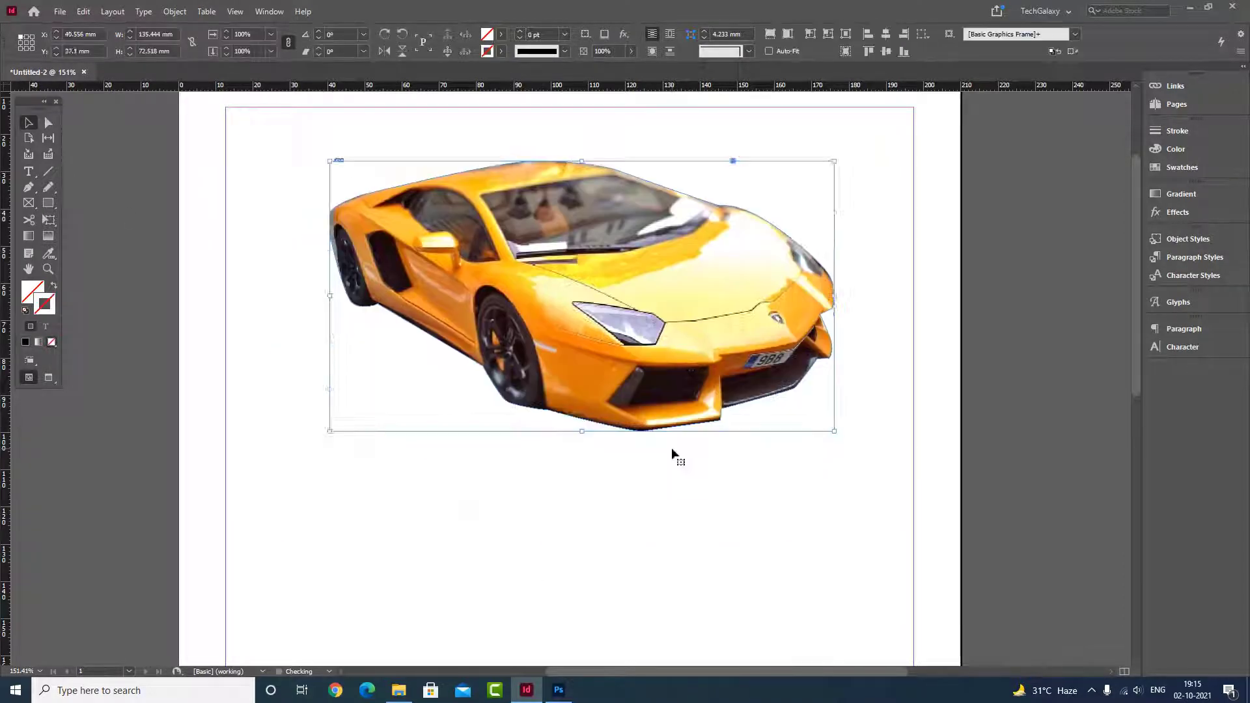
pyautogui.hotkey('ctrl', 'z')
pyautogui.hotkey('ctrl', 'z')
pyautogui.hotkey('ctrl', 'z')
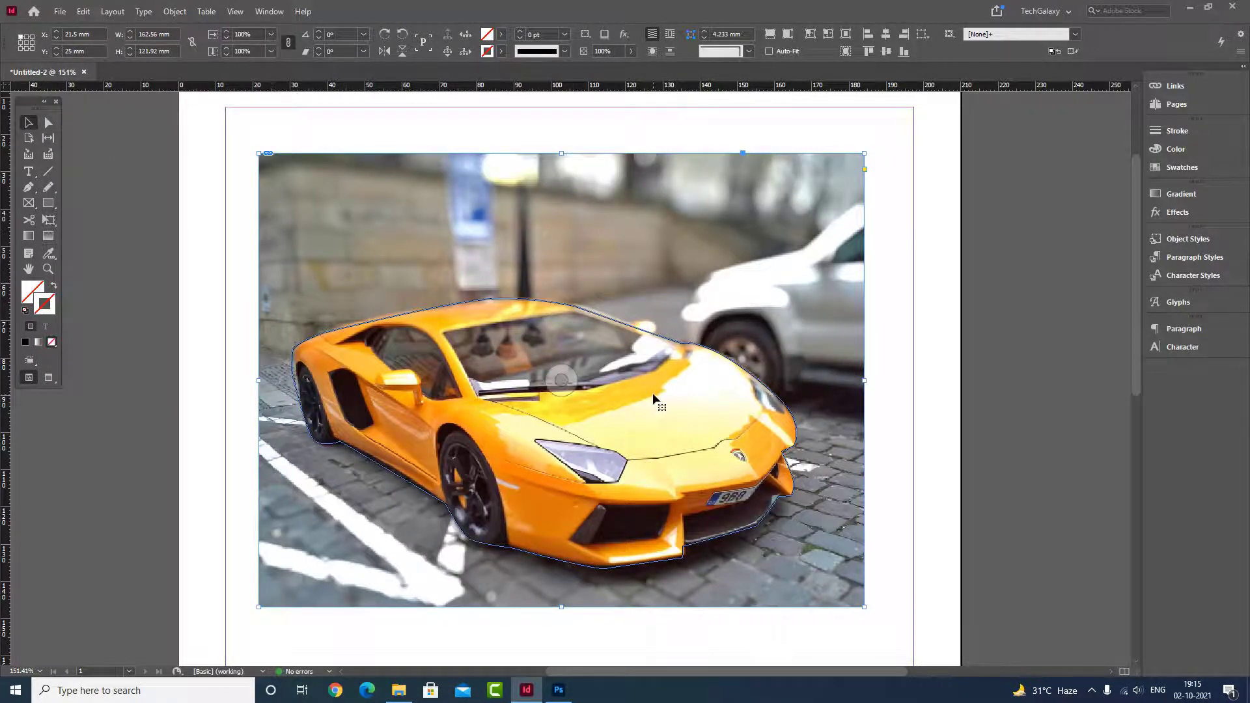
# Step: Clear the page by cutting the car photo and deleting the traced outline
pyautogui.hotkey('ctrl', 'x')
pyautogui.click(596, 320)
pyautogui.press('Delete')
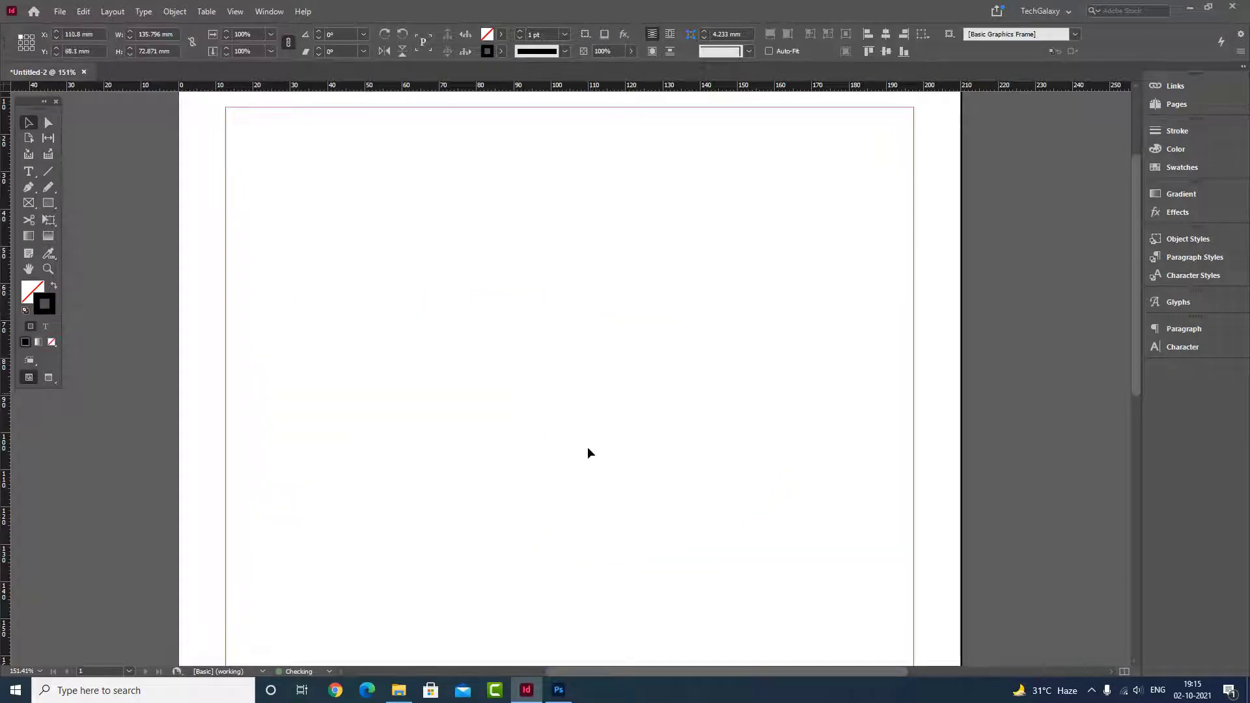
# Step: Switch to Photoshop and open "change specific color.jpg" from the photoshop examples folder
pyautogui.click(563, 691)
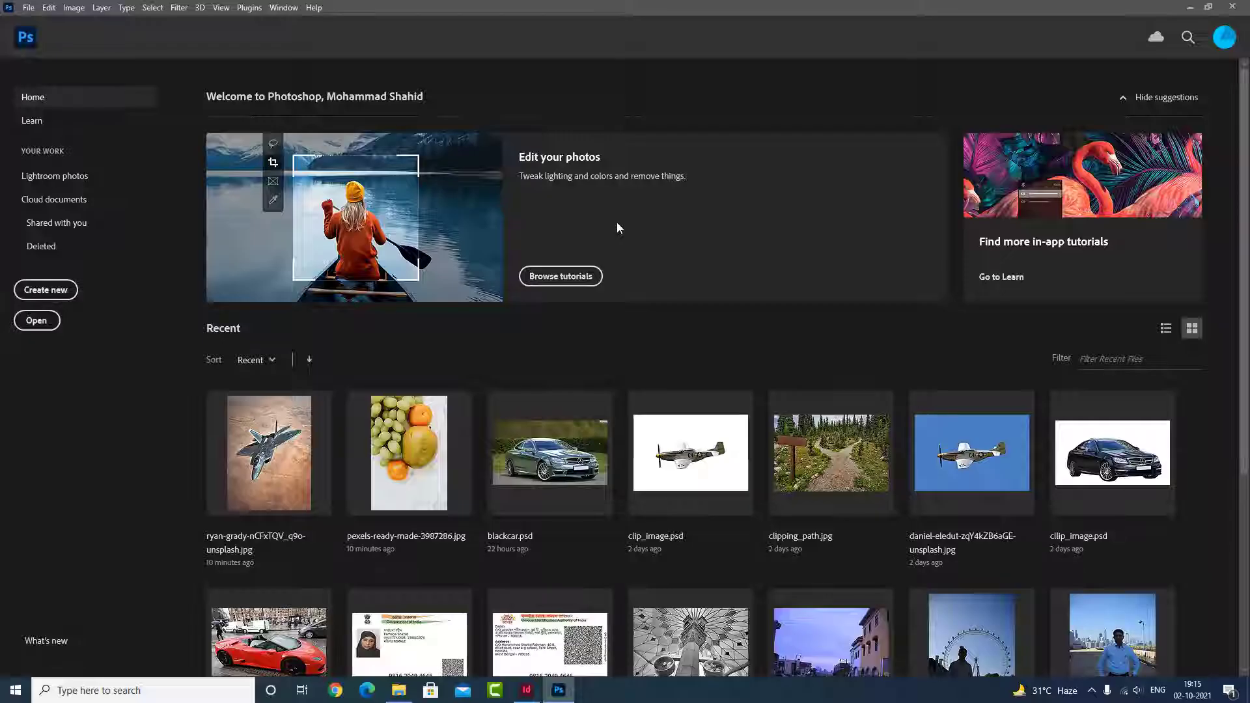
pyautogui.click(37, 321)
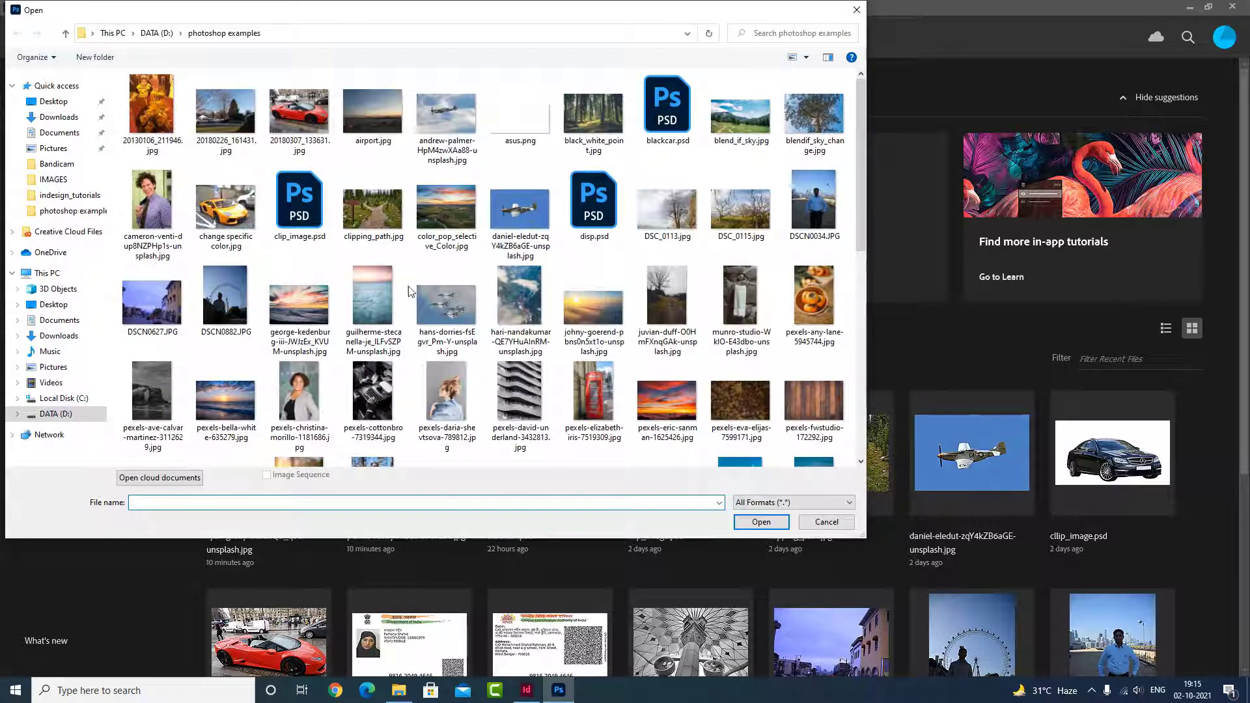
pyautogui.click(225, 209)
pyautogui.click(761, 523)
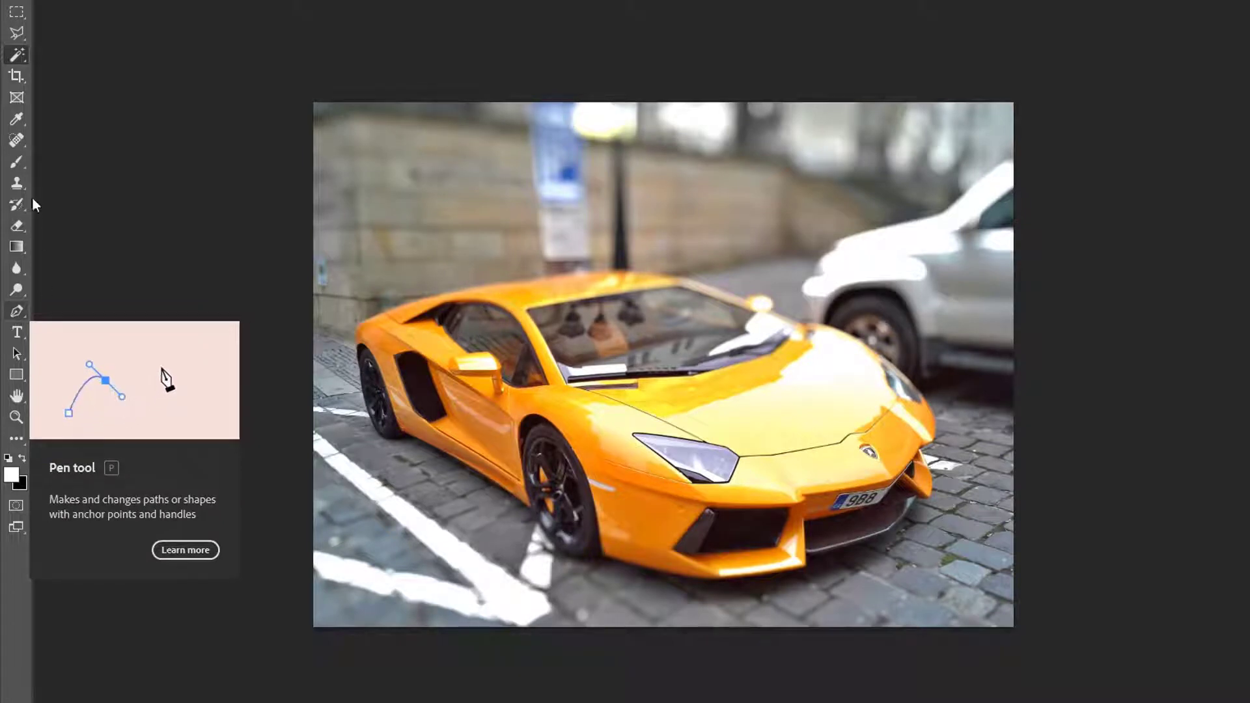
# Step: Draw a loose freehand selection around the whole yellow car with the Lasso tool, closing it at the front corner
pyautogui.rightClick(18, 35)
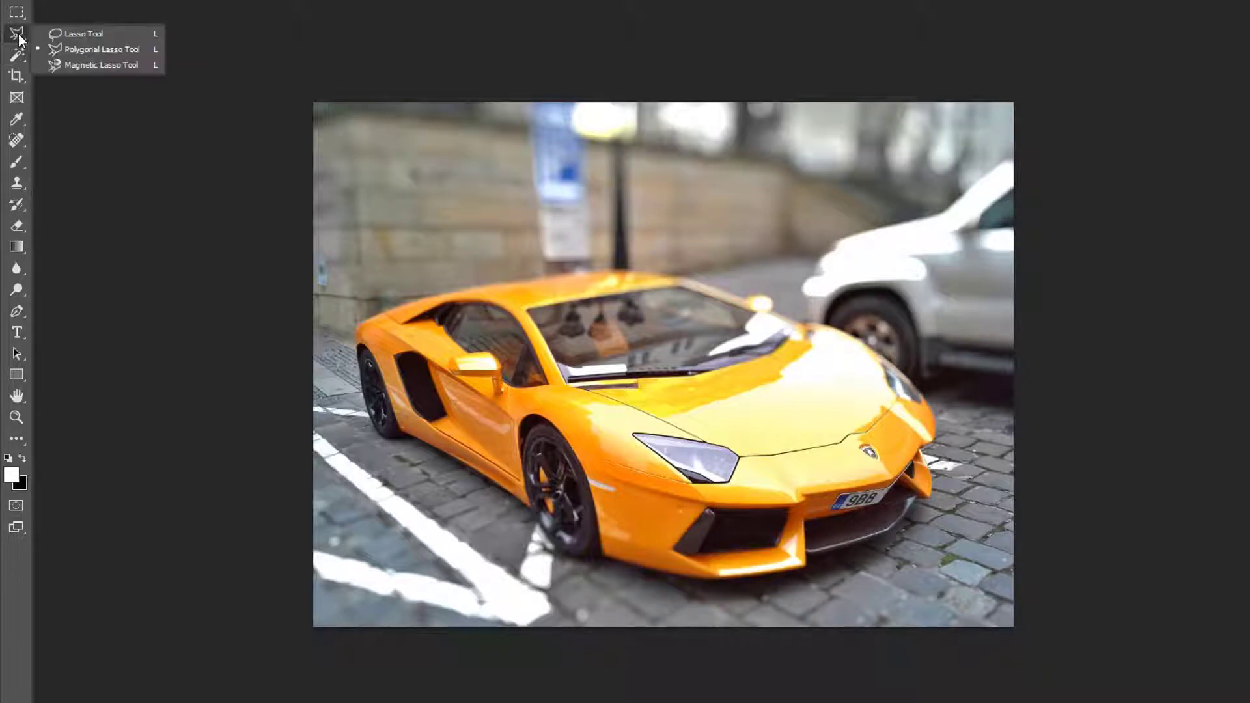
pyautogui.click(63, 34)
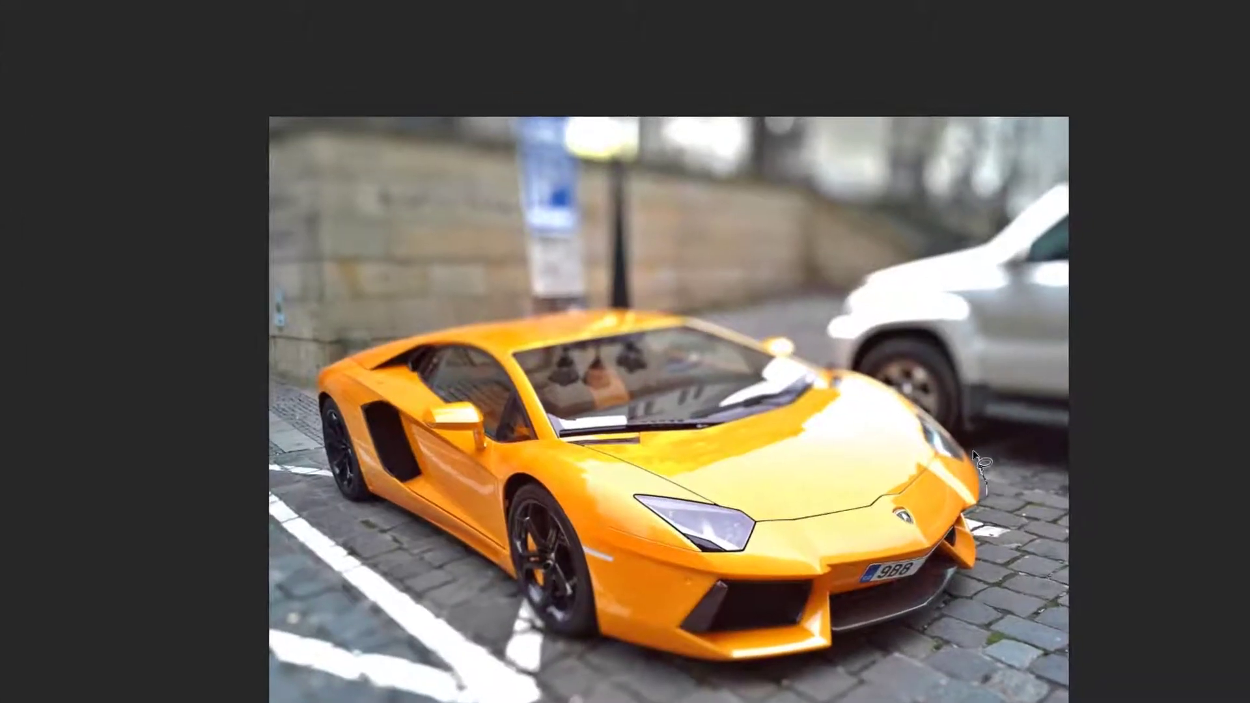
pyautogui.moveTo(973, 450)
pyautogui.mouseDown()
pyautogui.moveTo(905, 386)
pyautogui.moveTo(805, 356)
pyautogui.moveTo(767, 331)
pyautogui.mouseUp()
pyautogui.moveTo(611, 304); pyautogui.dragTo(552, 308)
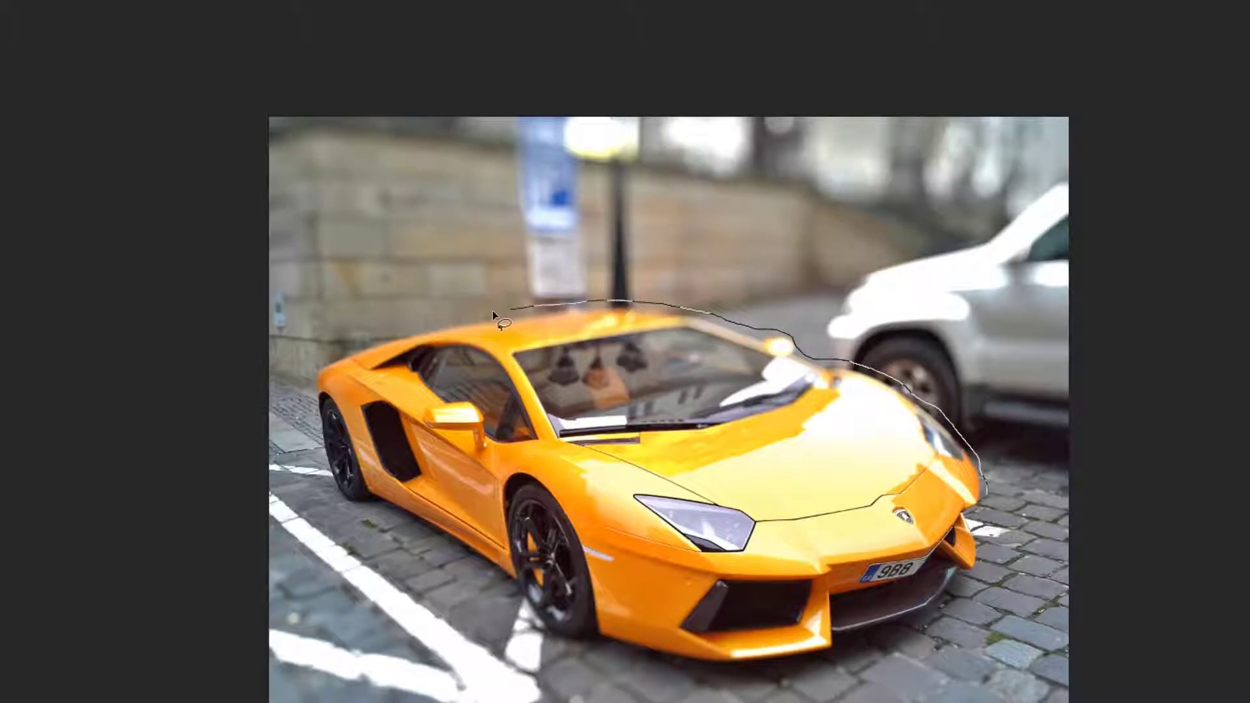
pyautogui.moveTo(436, 326); pyautogui.dragTo(327, 354)
pyautogui.moveTo(317, 447); pyautogui.dragTo(326, 495)
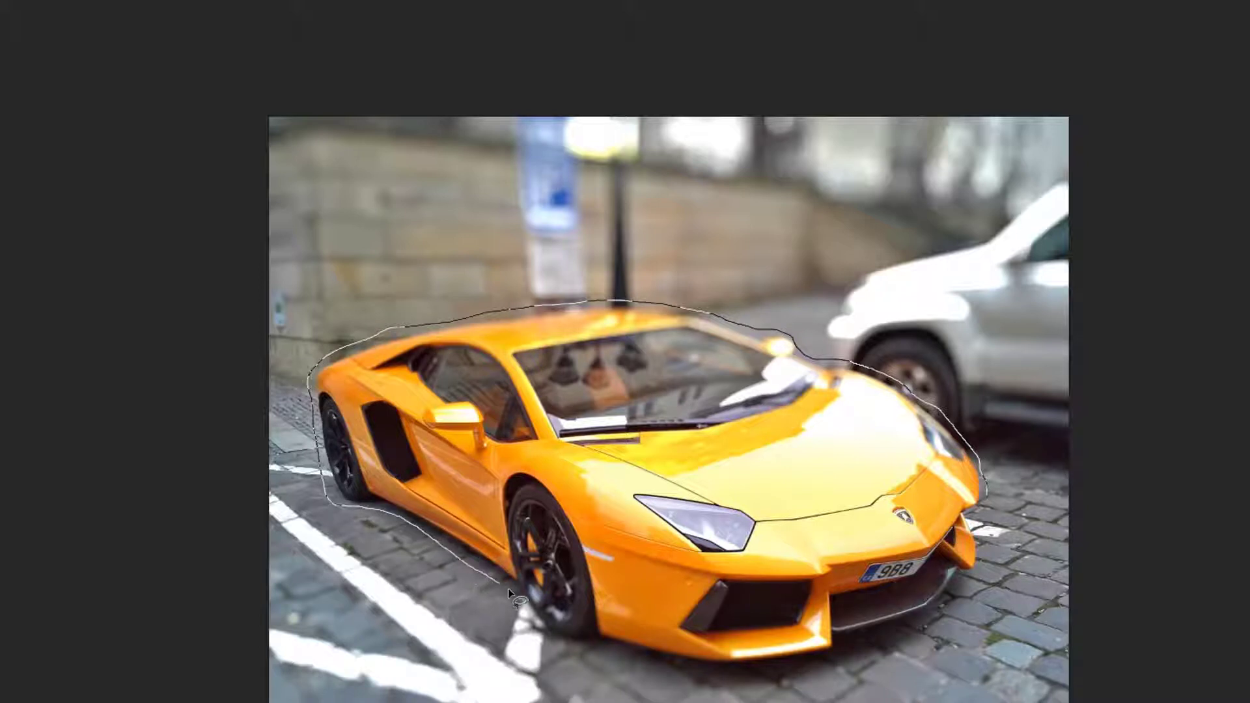
pyautogui.moveTo(568, 646)
pyautogui.mouseDown()
pyautogui.moveTo(701, 676)
pyautogui.moveTo(825, 669)
pyautogui.moveTo(949, 606)
pyautogui.moveTo(983, 567)
pyautogui.moveTo(987, 503)
pyautogui.mouseUp()
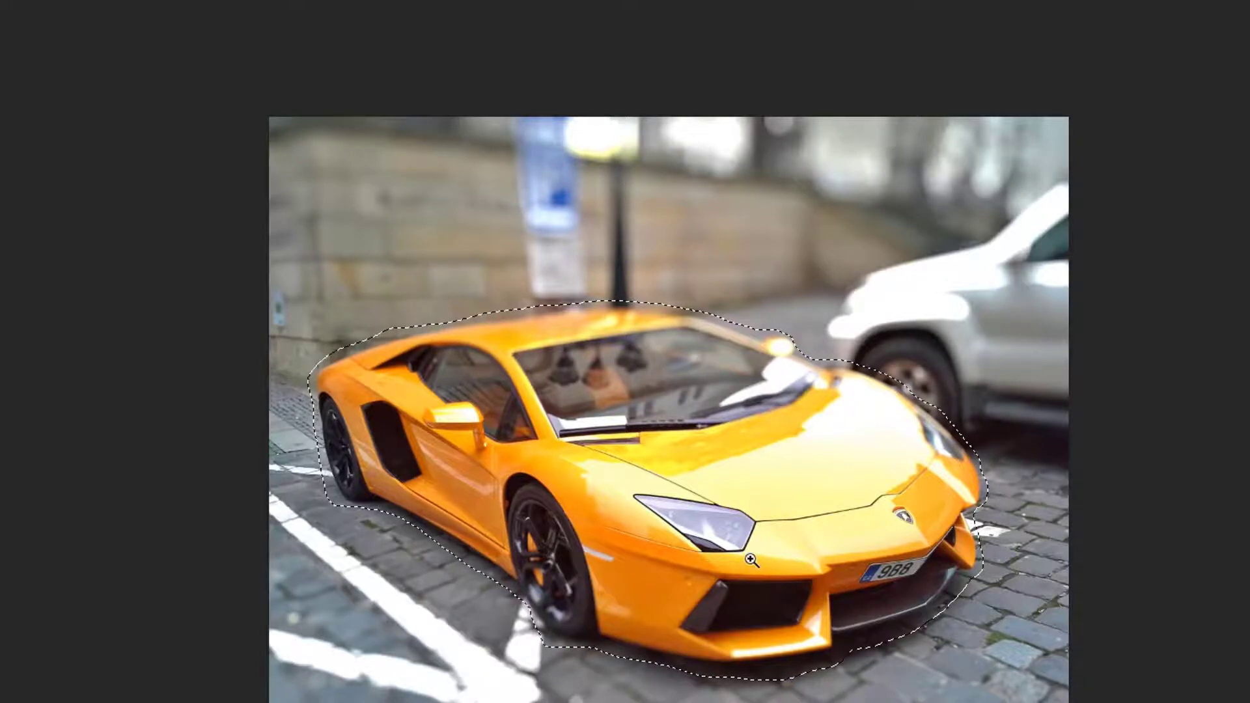
pyautogui.scroll(4, 748, 559)
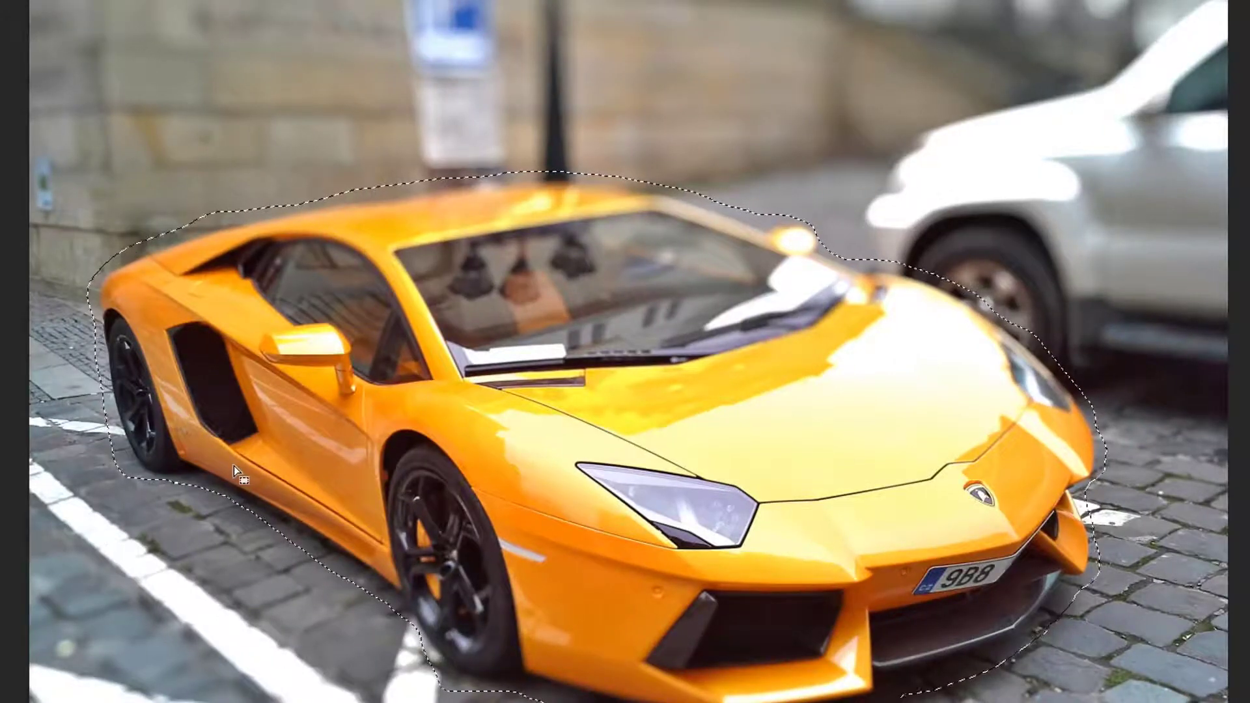
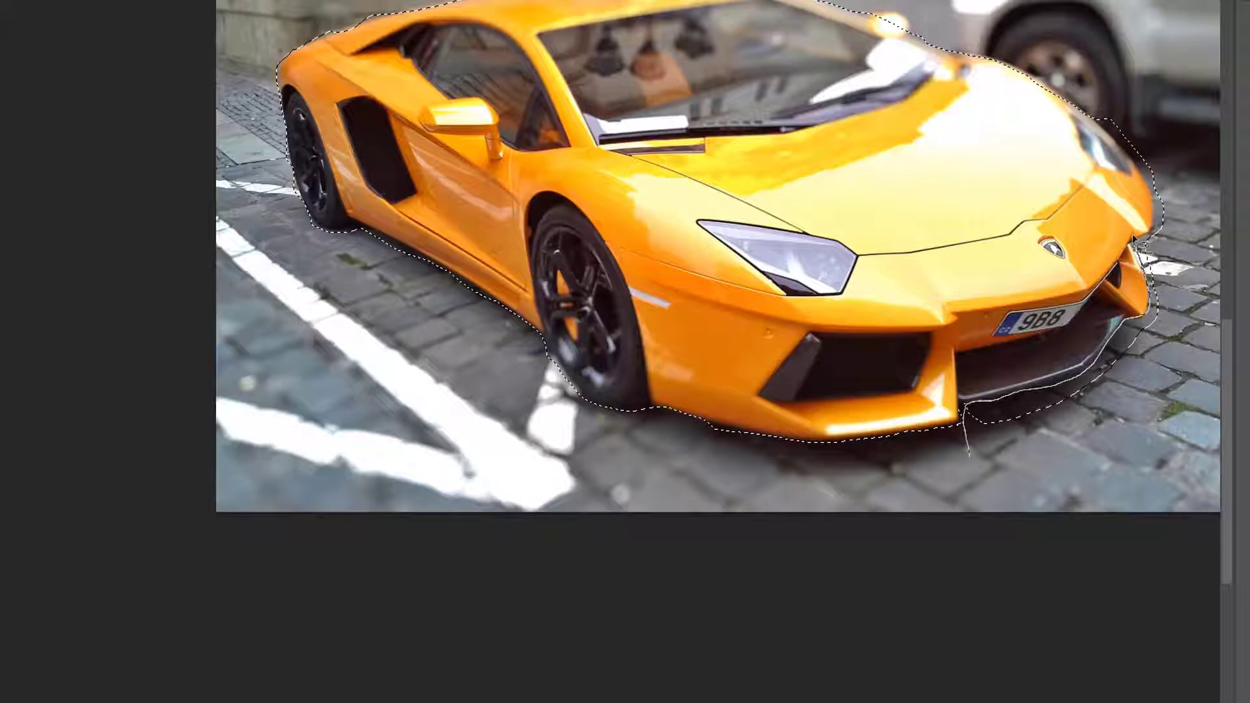
# Step: Extend the lasso selection around the car's front splitter and convert it to a work path with a tolerance of 0.5 pixels
pyautogui.moveTo(1171, 309)
pyautogui.mouseDown()
pyautogui.moveTo(1074, 425)
pyautogui.moveTo(1052, 376)
pyautogui.moveTo(1065, 310)
pyautogui.moveTo(1013, 254)
pyautogui.moveTo(1107, 260)
pyautogui.moveTo(1088, 394)
pyautogui.mouseUp()
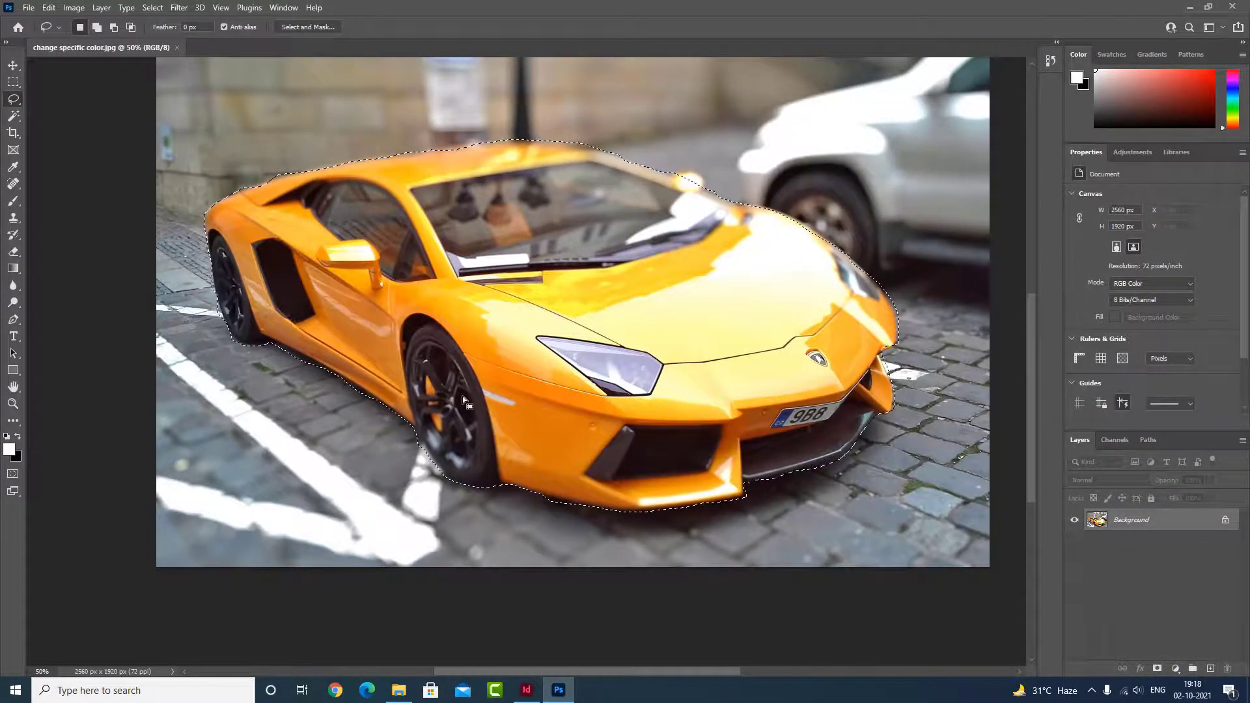
pyautogui.hotkey('ctrl', '-')
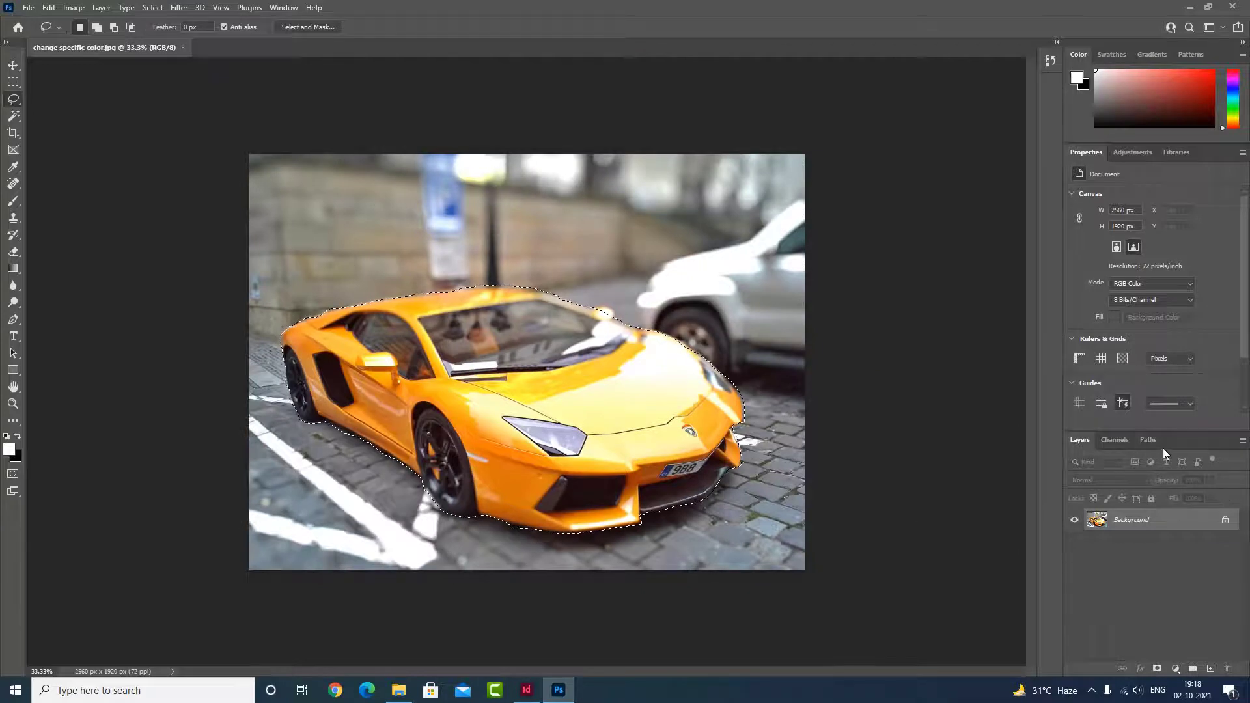
pyautogui.click(1150, 440)
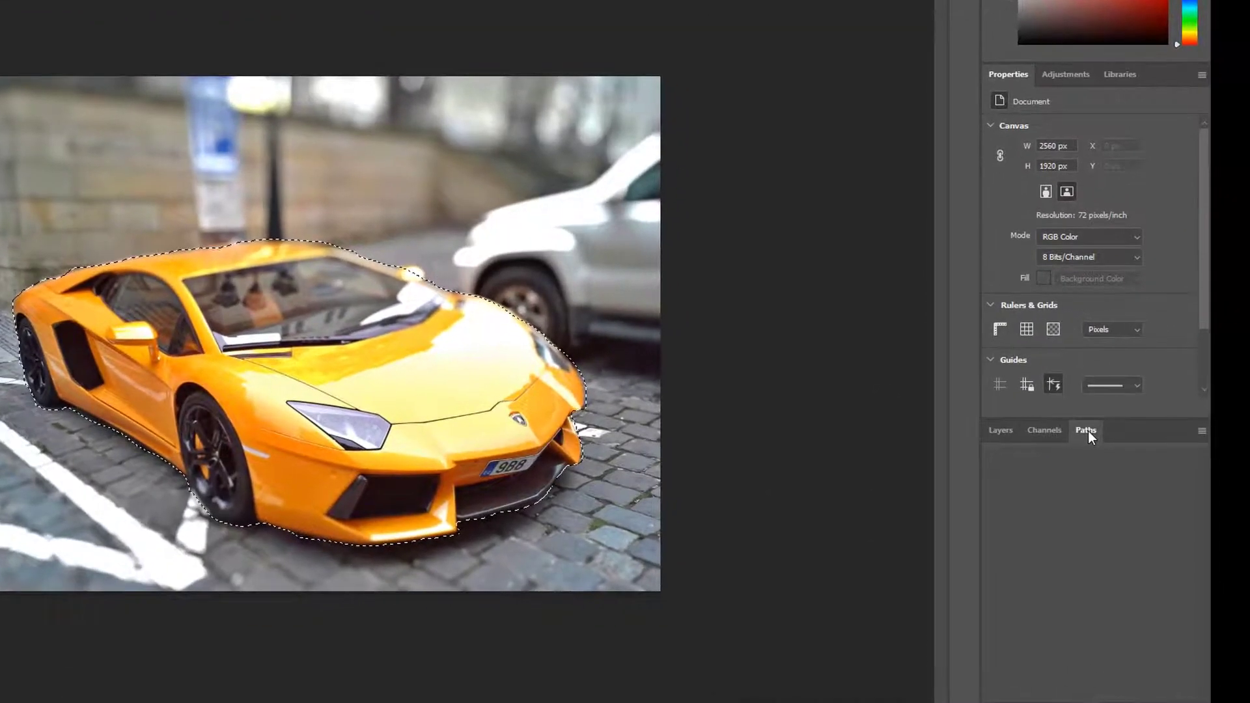
pyautogui.click(1220, 436)
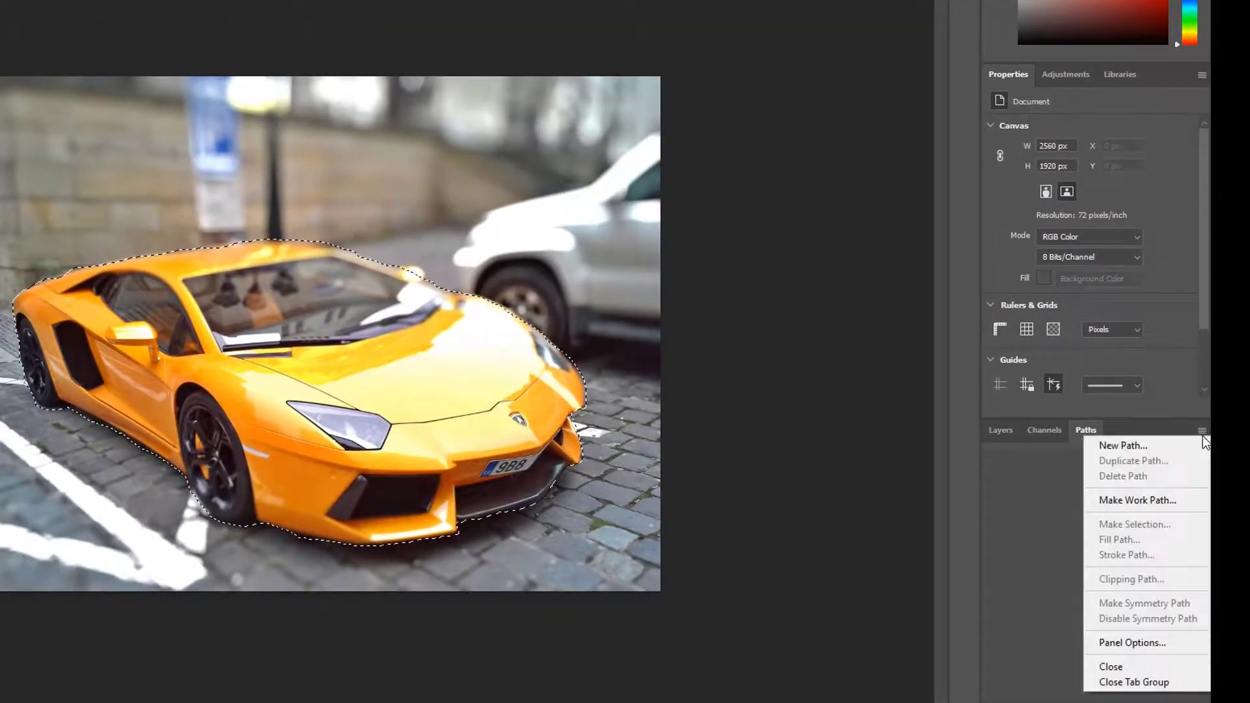
pyautogui.click(1164, 503)
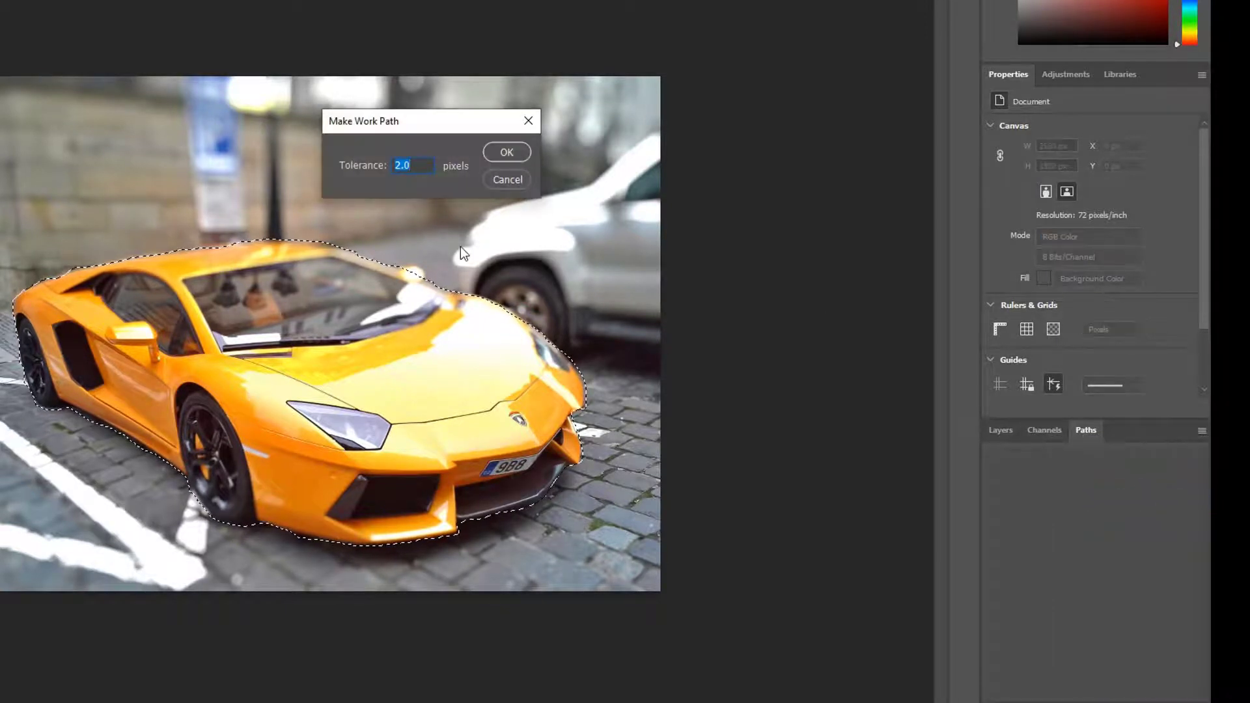
pyautogui.moveTo(416, 119); pyautogui.dragTo(661, 105)
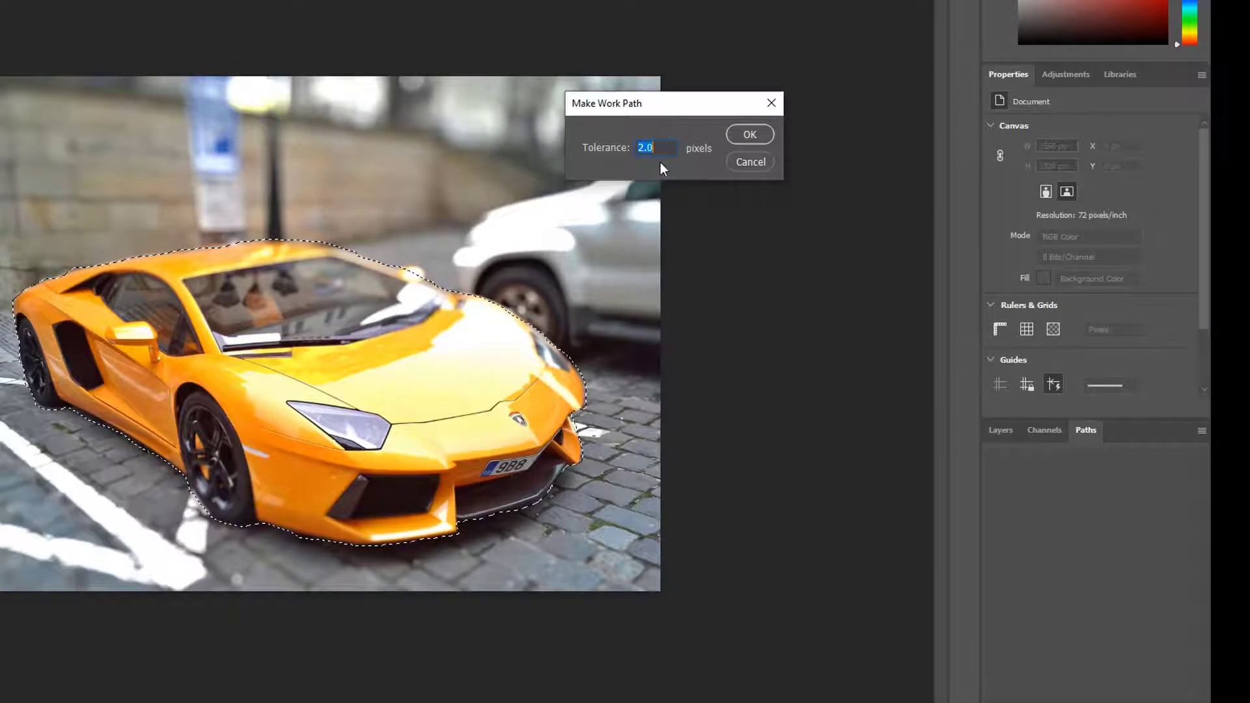
pyautogui.write('.5')
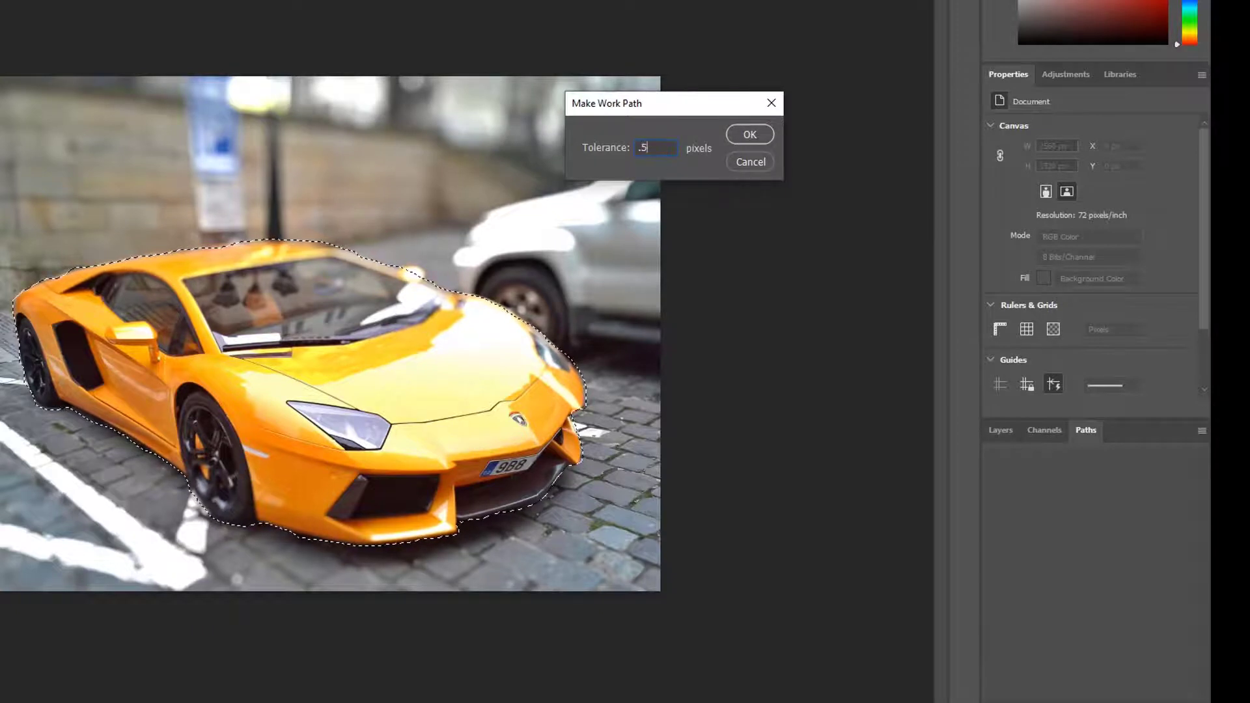
pyautogui.click(747, 135)
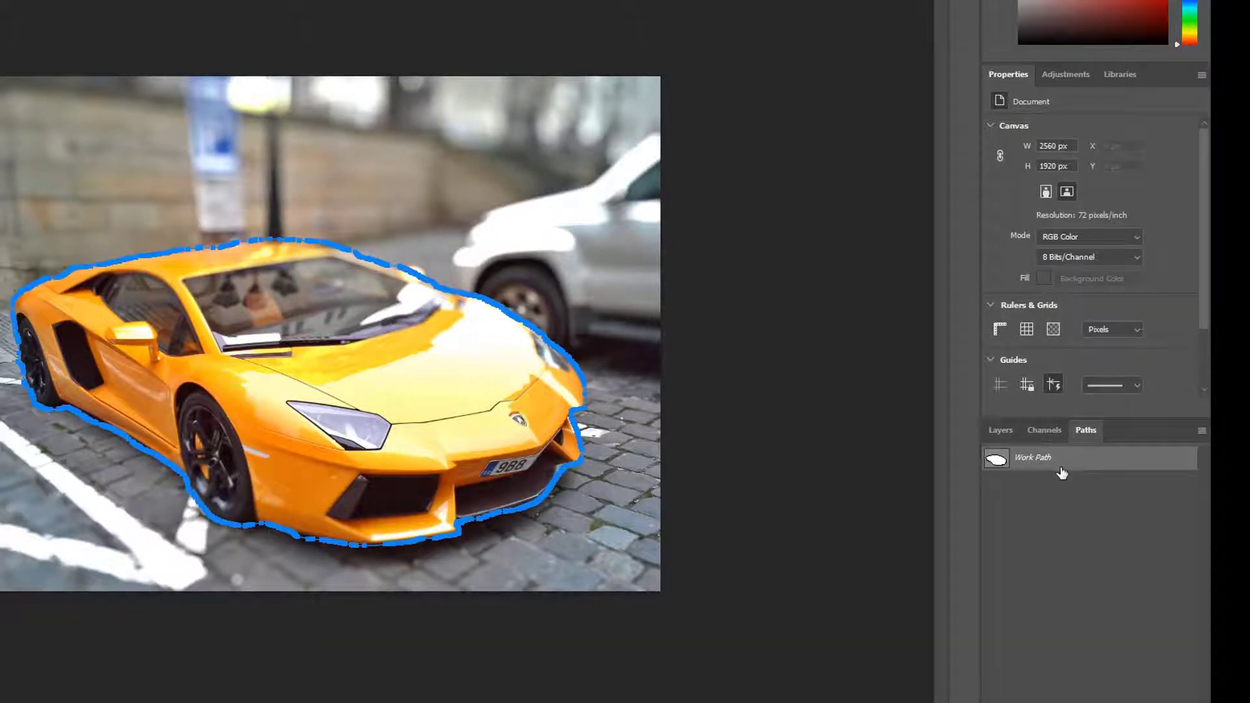
# Step: Show and hide the work path on the photo to check its outline around the car
pyautogui.click(1058, 548)
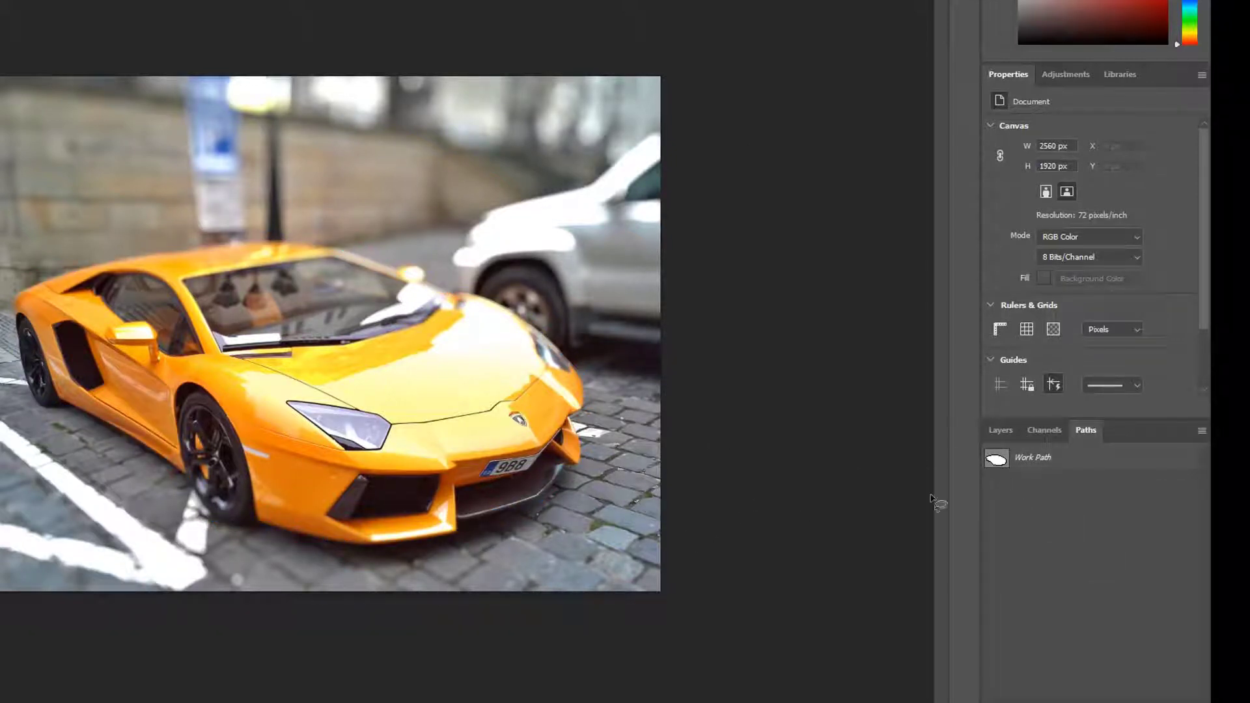
pyautogui.click(997, 462)
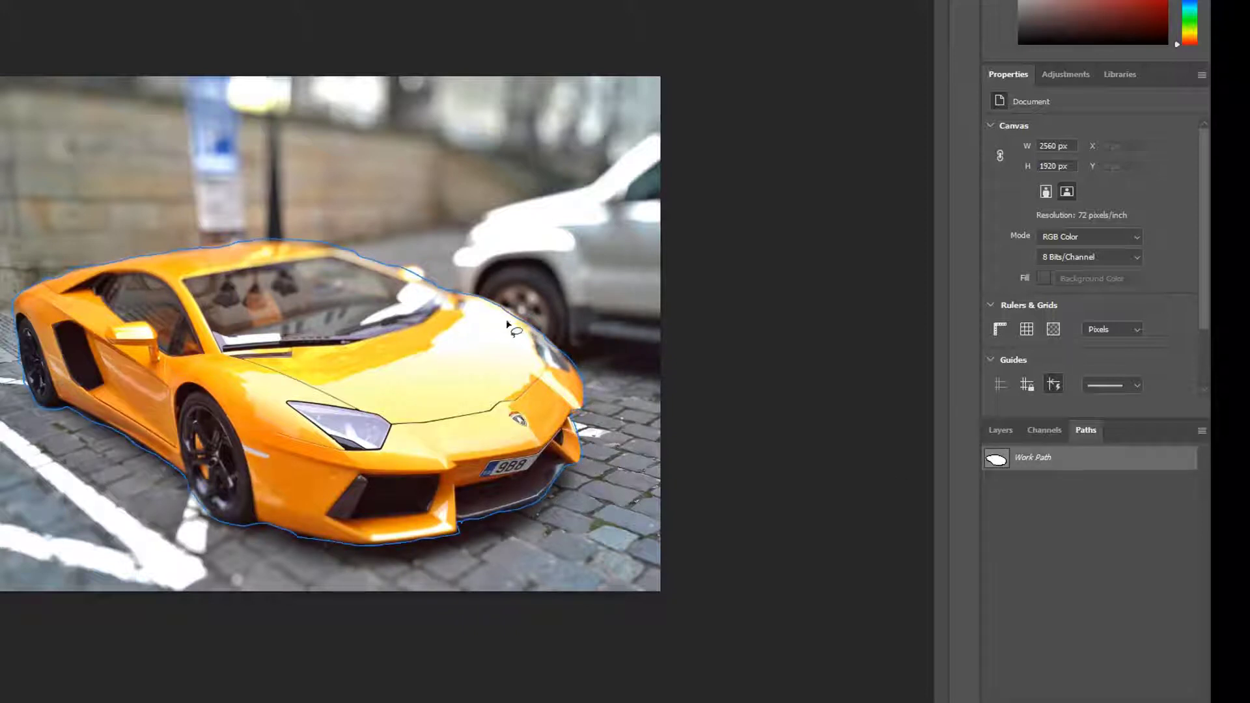
pyautogui.click(1069, 495)
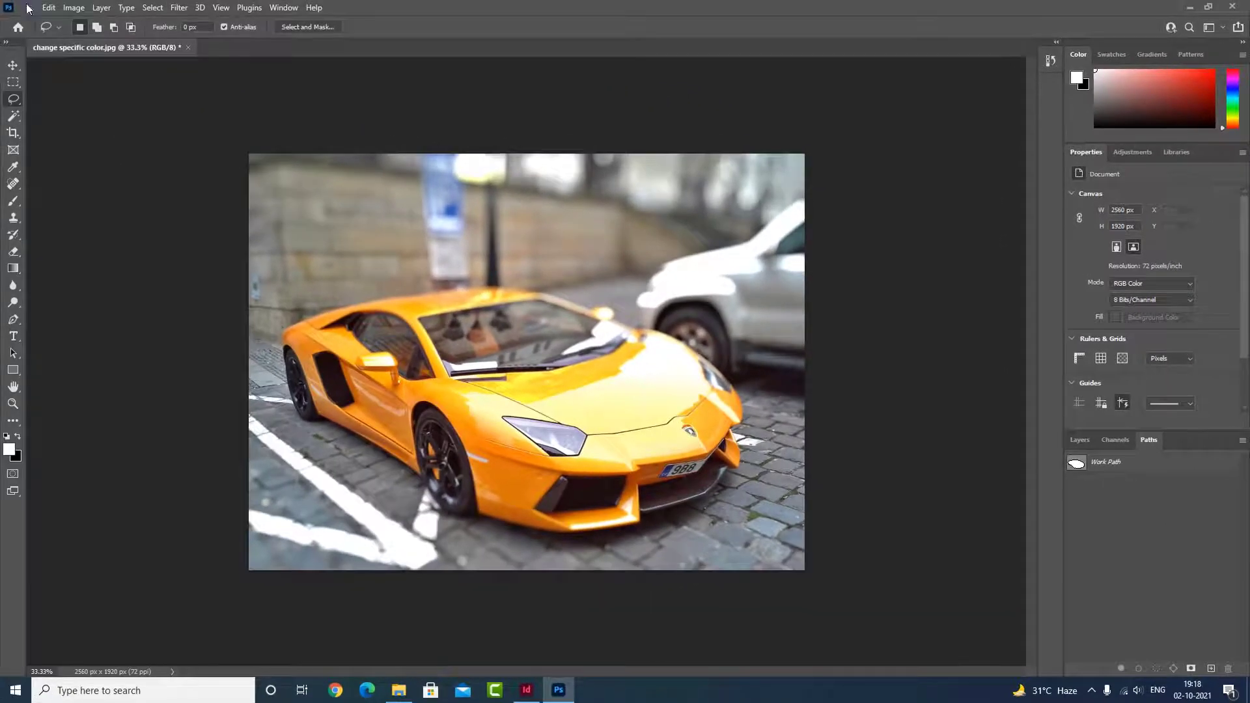
# Step: Save the photo as a progressive JPEG at maximum quality 12 and close the file
pyautogui.click(29, 9)
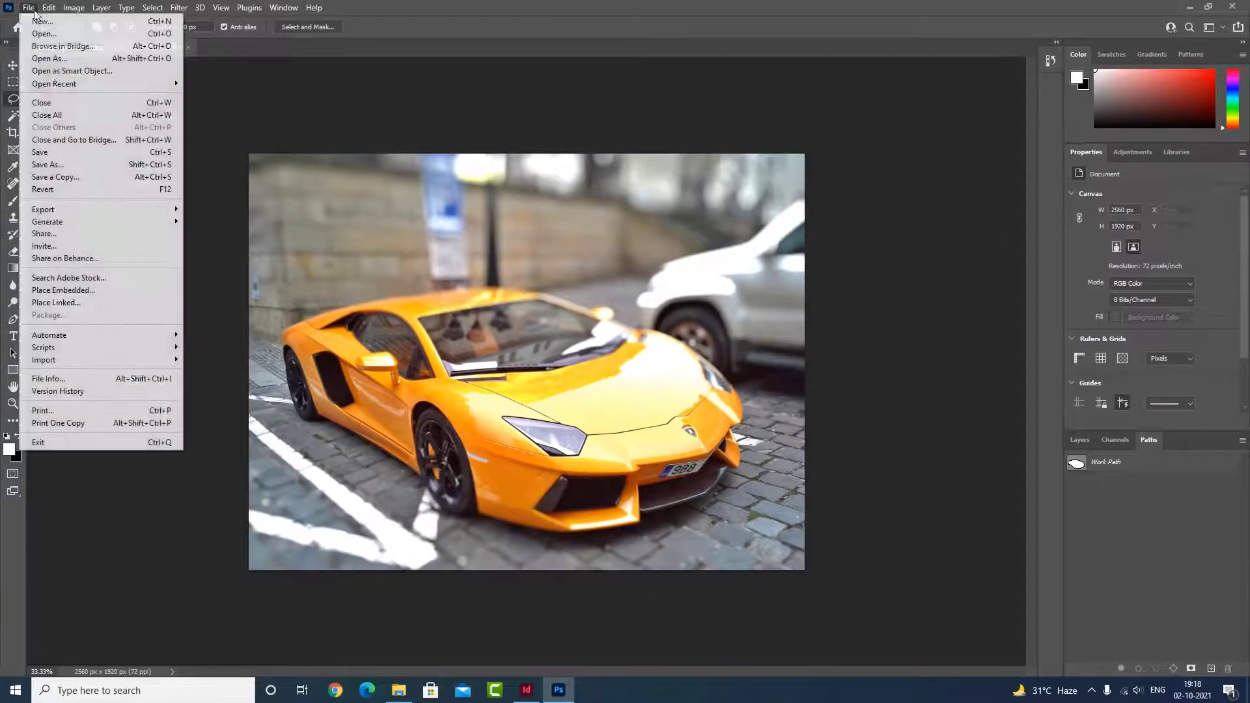
pyautogui.click(65, 149)
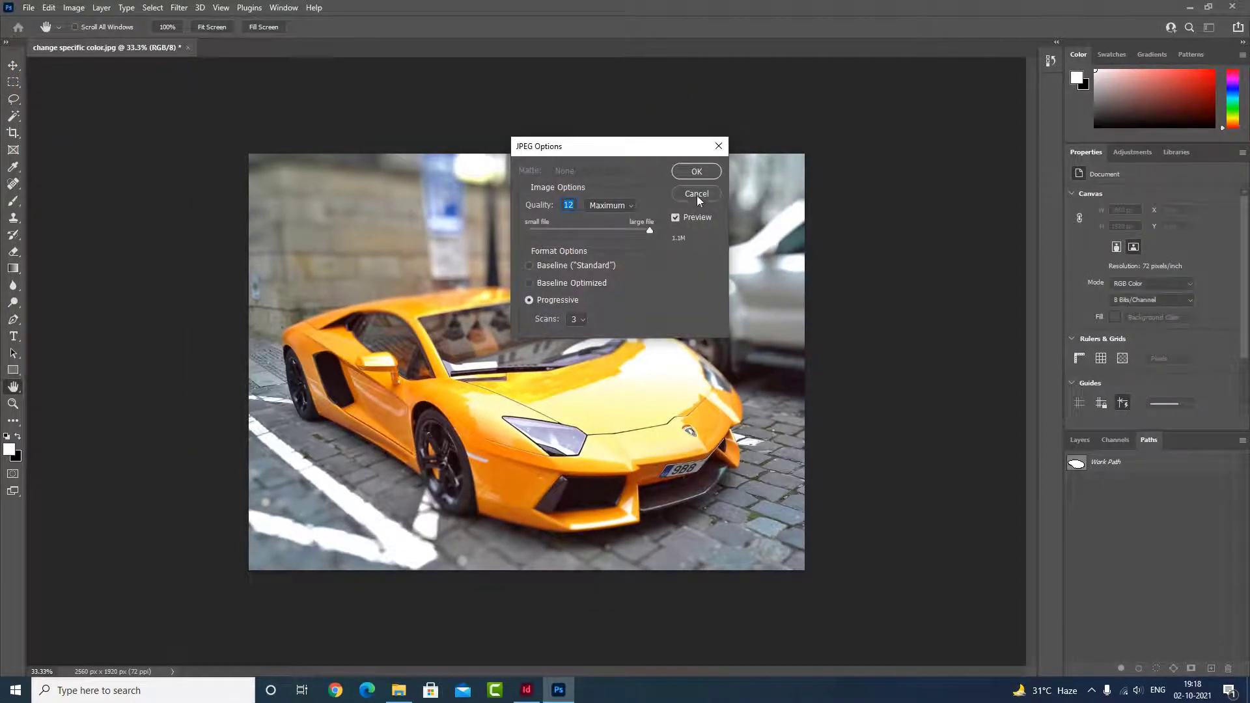
pyautogui.click(696, 171)
pyautogui.press('l')
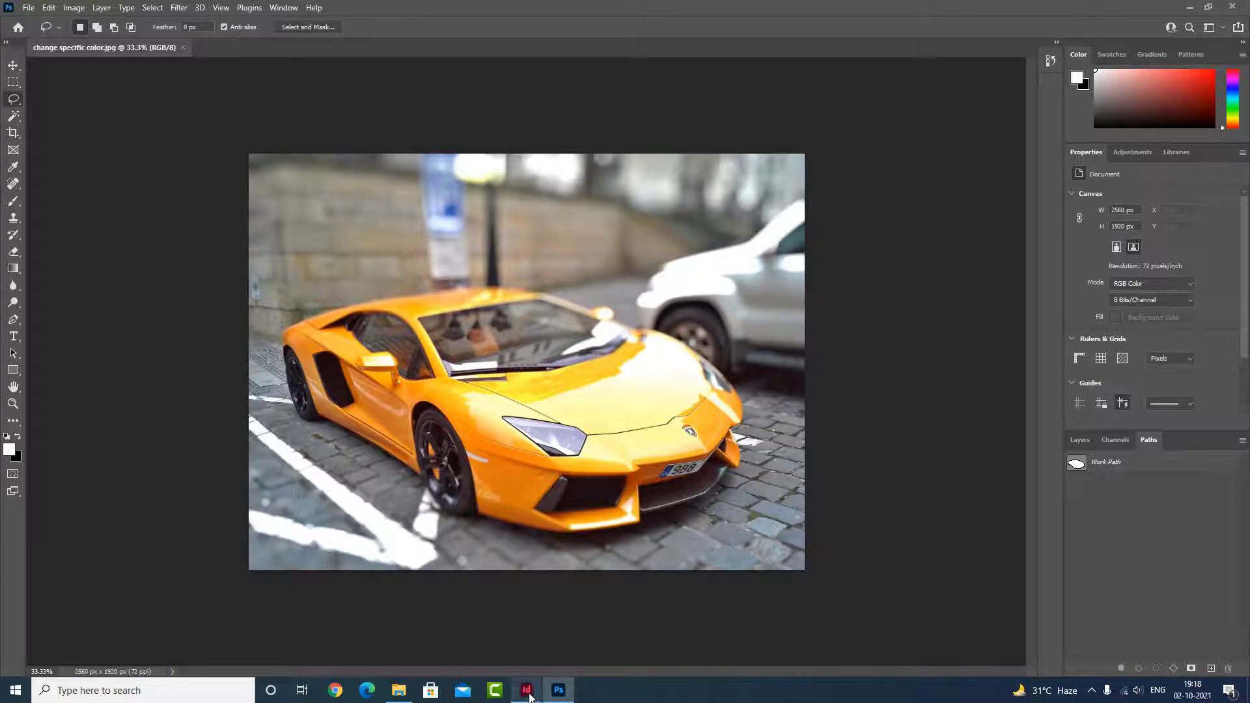
pyautogui.click(184, 47)
# Step: Switch to InDesign and place "change specific color.jpg" on the page at about 151 by 113 mm
pyautogui.click(527, 690)
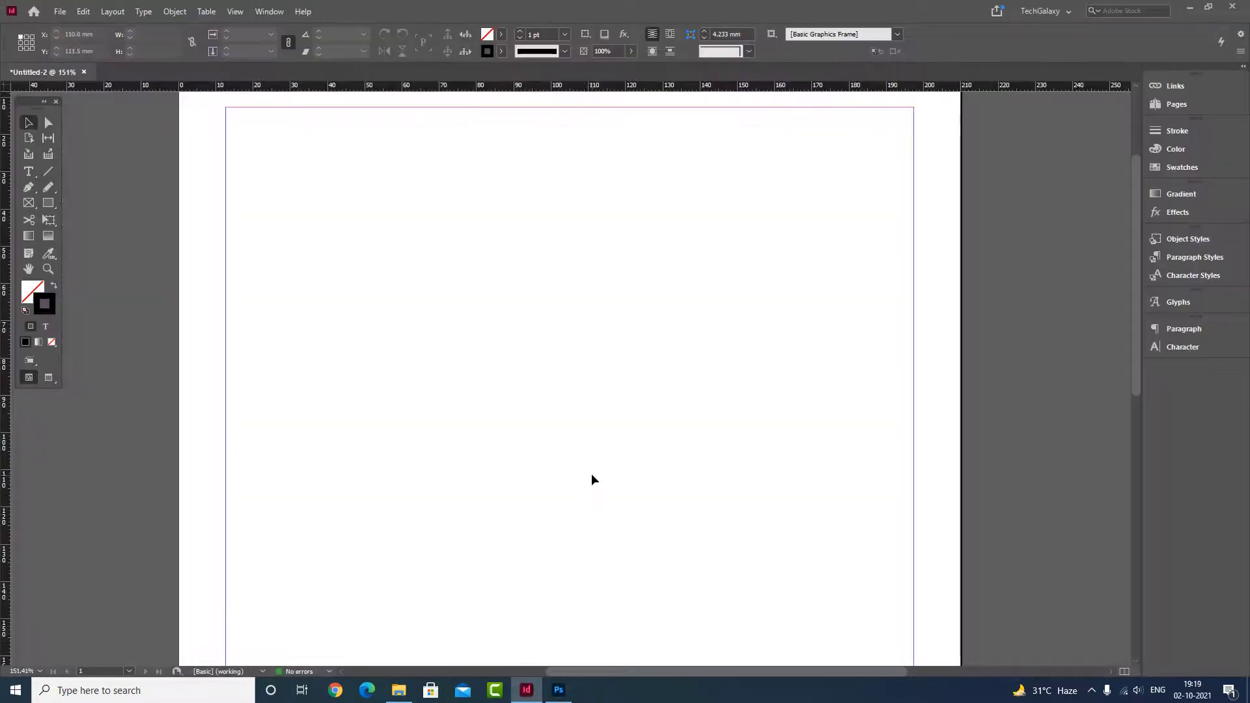
pyautogui.hotkey('ctrl', 'd')
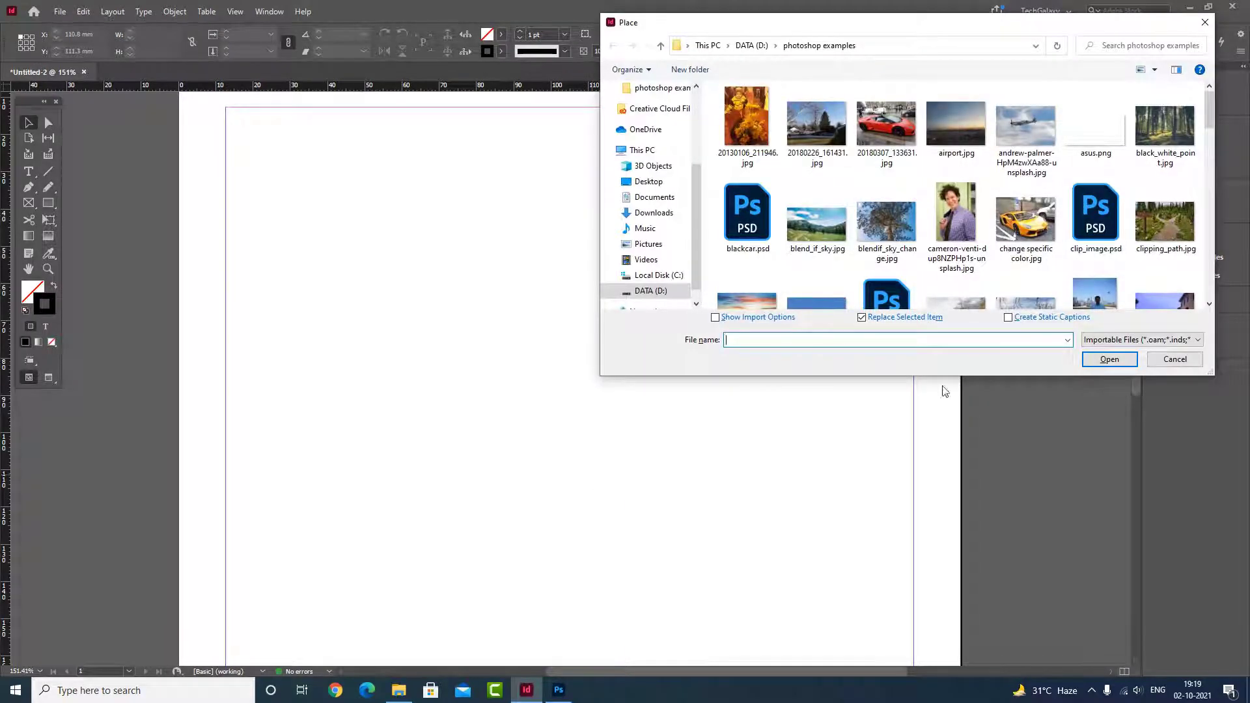
pyautogui.click(1020, 224)
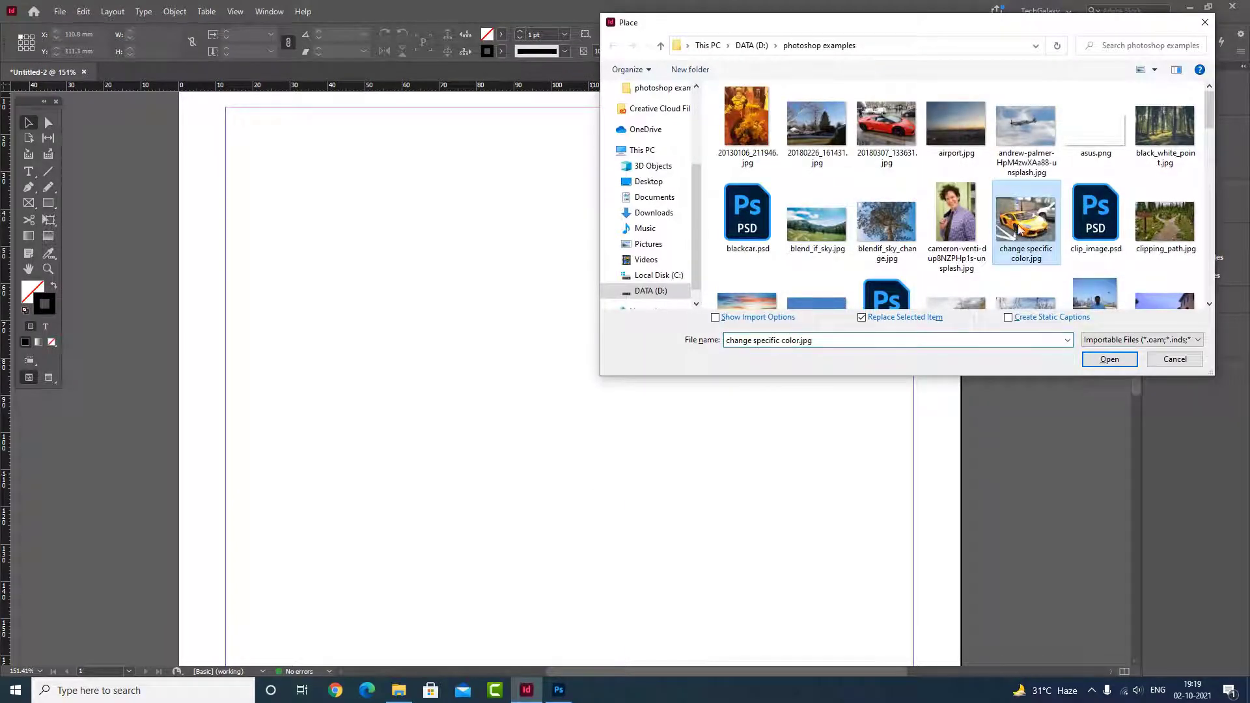
pyautogui.click(1110, 359)
pyautogui.moveTo(282, 149); pyautogui.dragTo(845, 568)
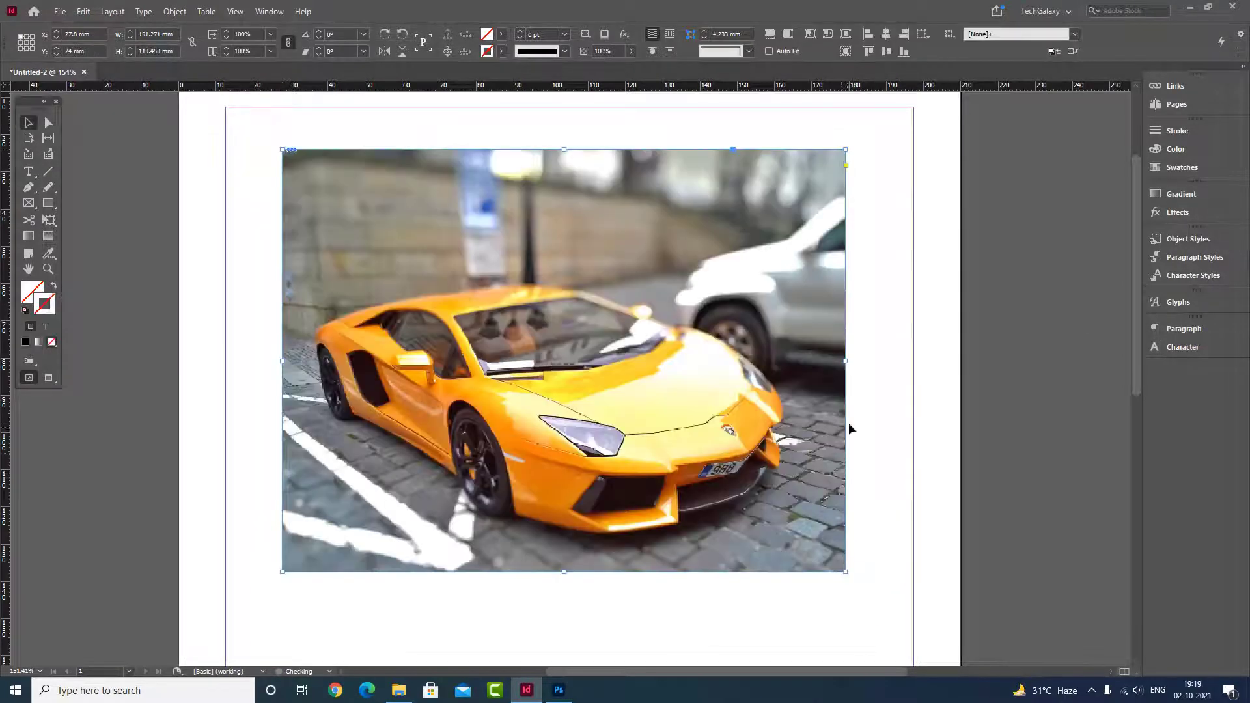
# Step: Set the document's display performance to High Quality Display
pyautogui.click(1039, 406)
pyautogui.click(235, 11)
pyautogui.moveTo(312, 223)
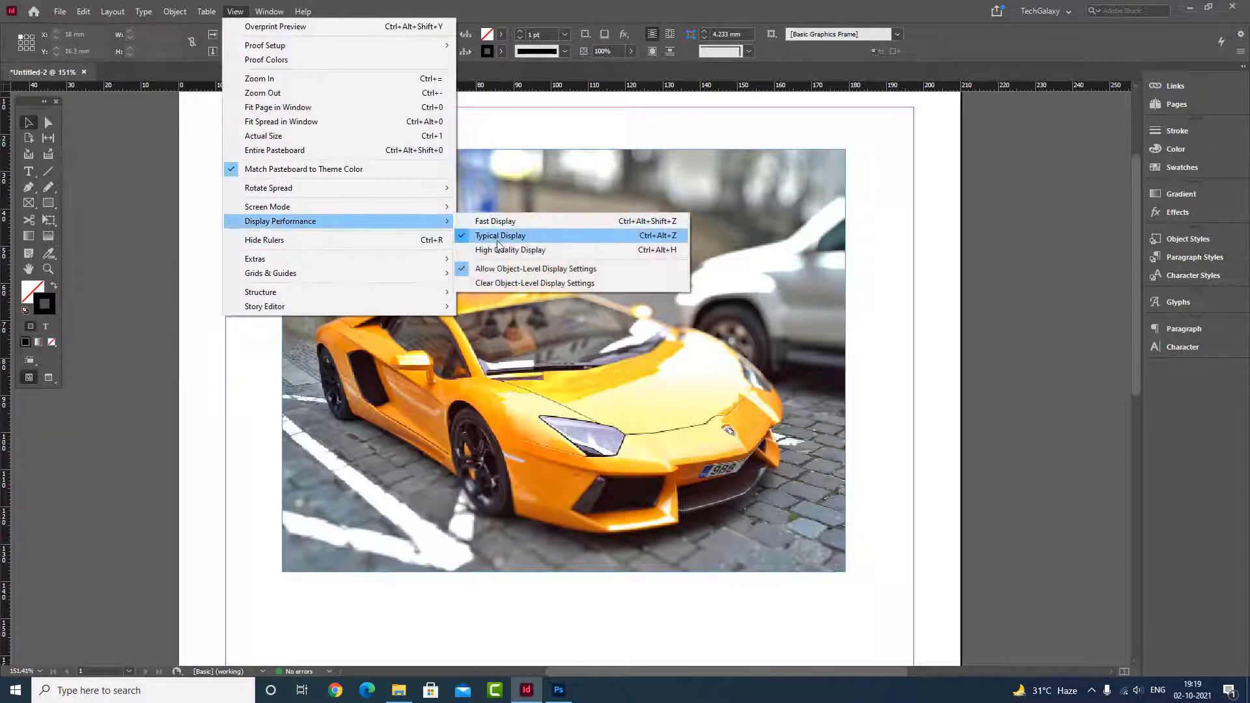
pyautogui.click(505, 251)
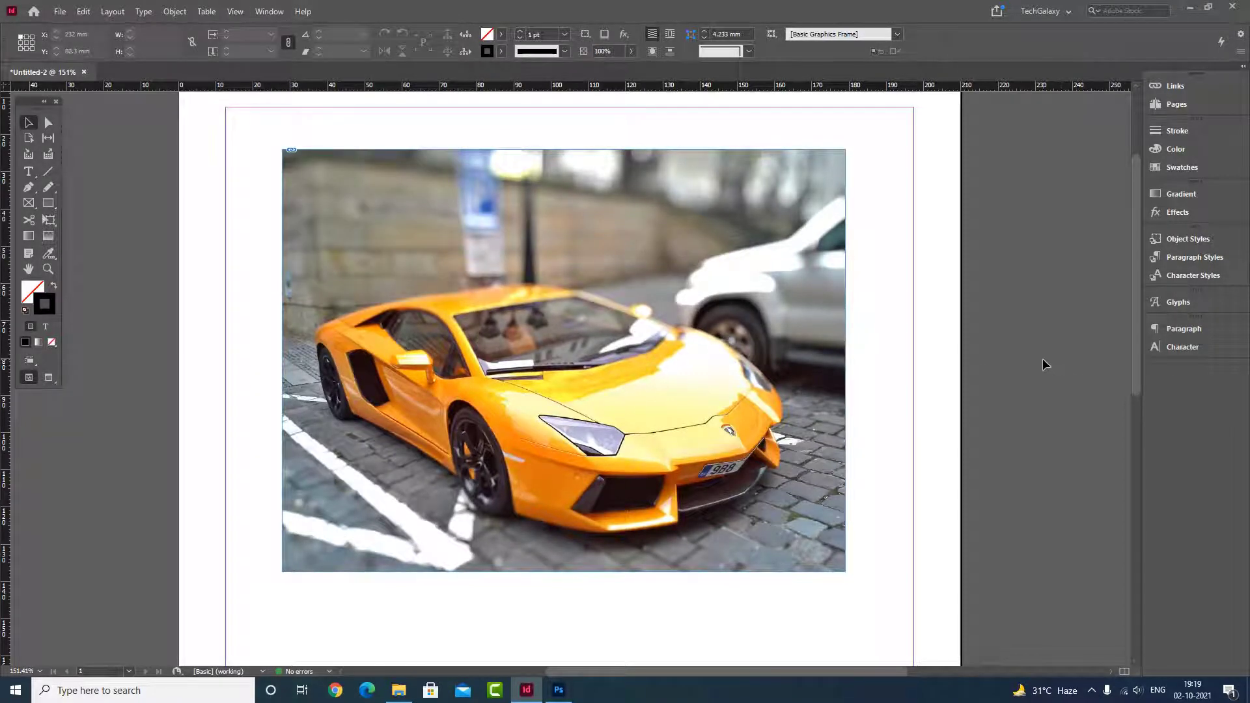
pyautogui.click(775, 264)
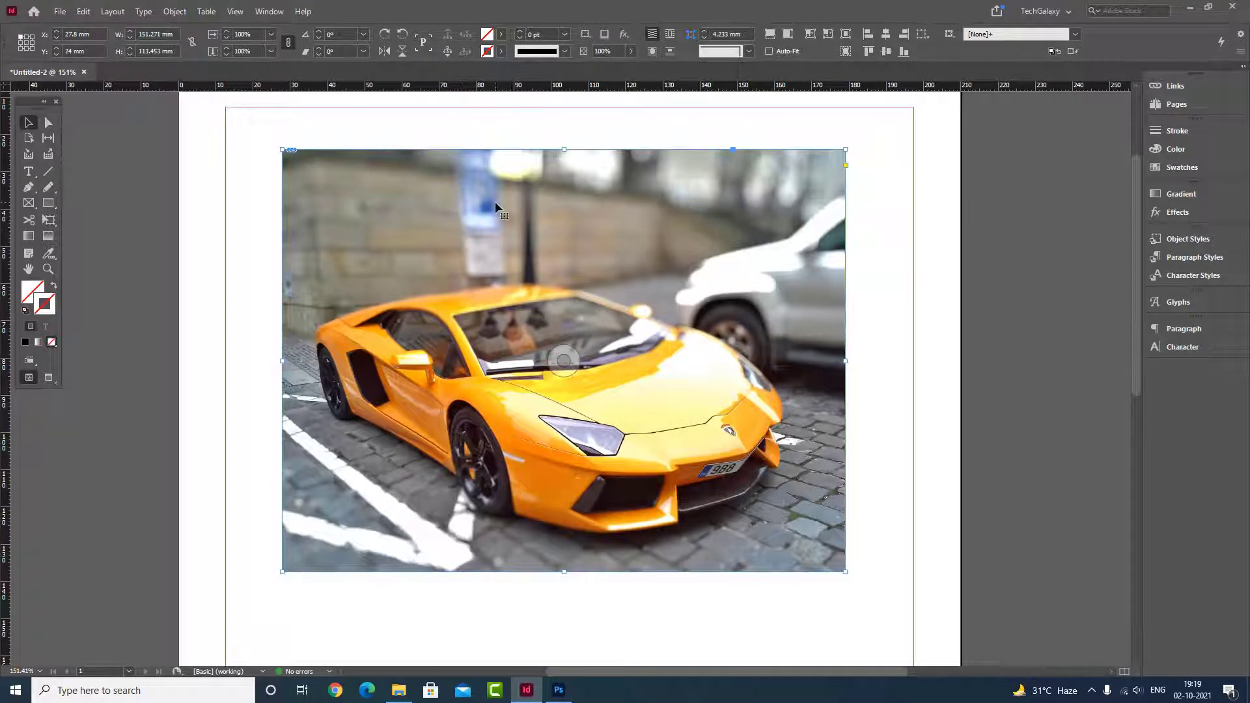
pyautogui.click(174, 11)
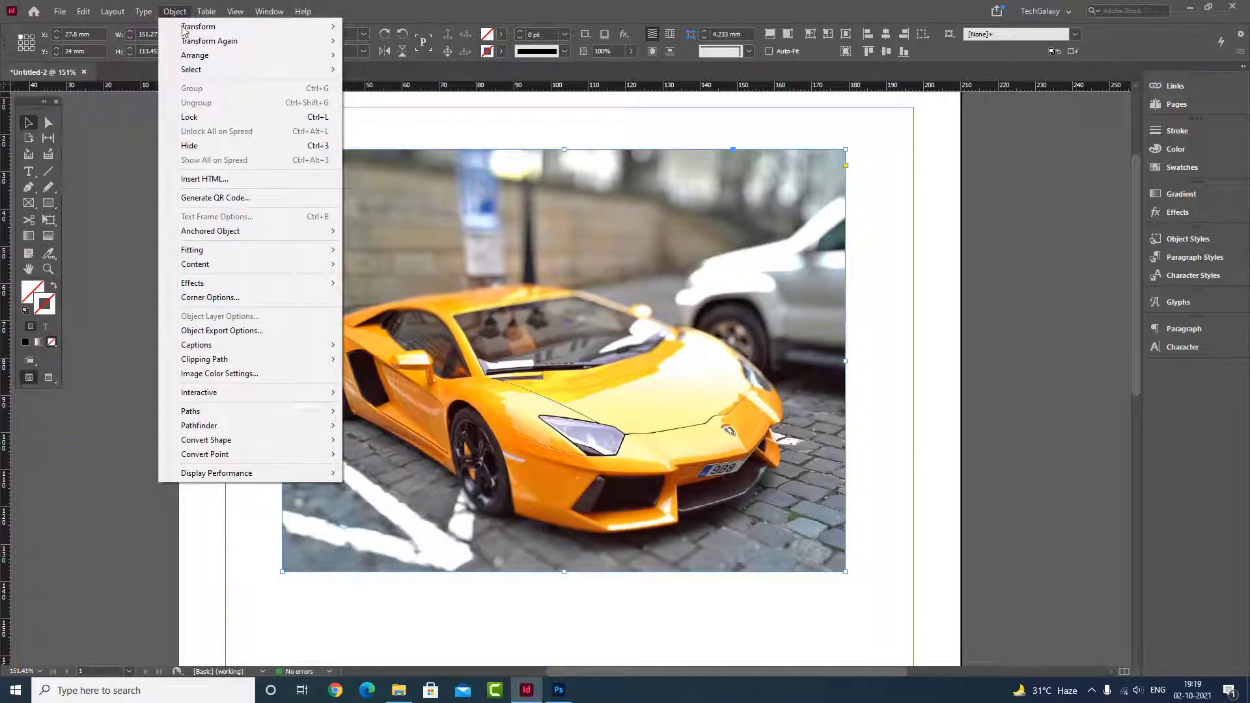
pyautogui.moveTo(231, 359)
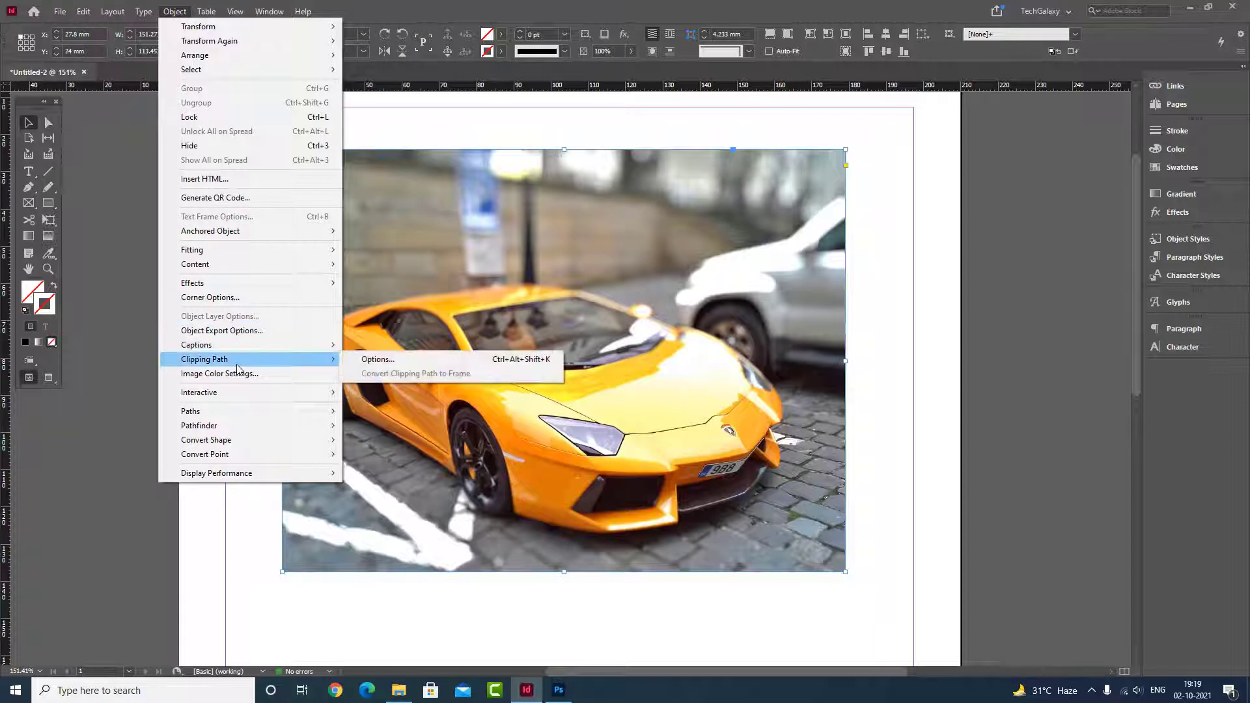
pyautogui.click(382, 364)
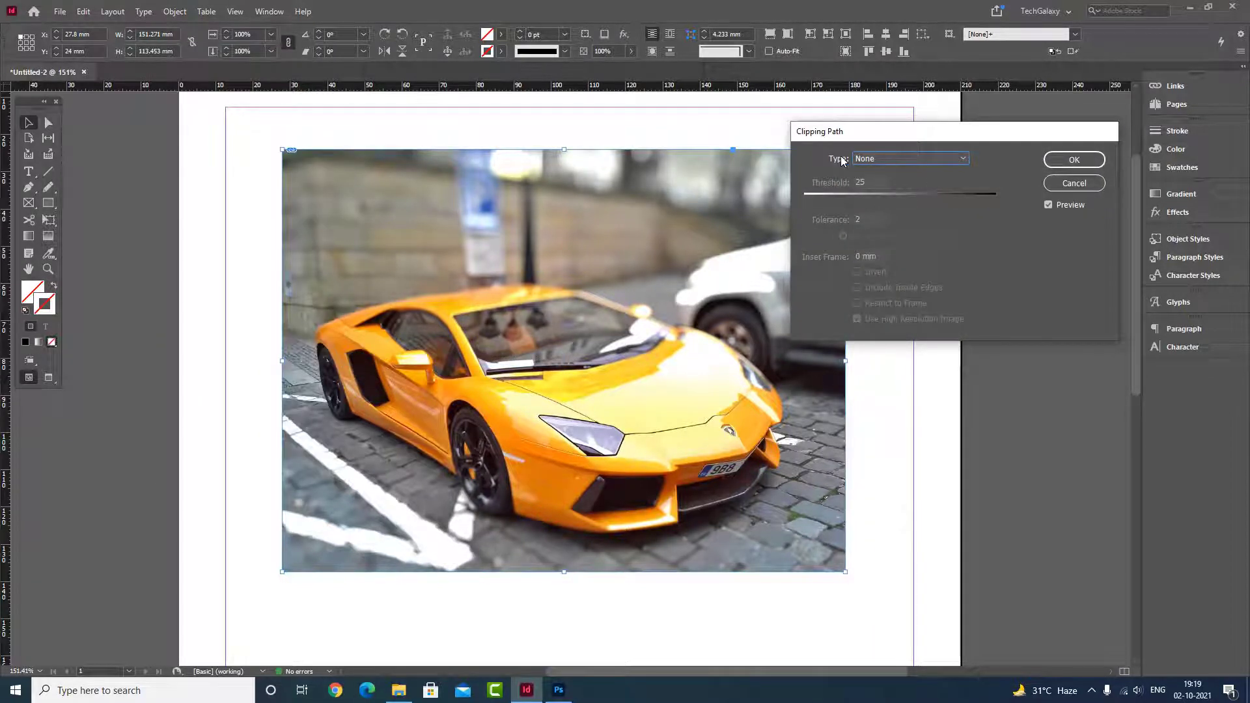
pyautogui.click(902, 157)
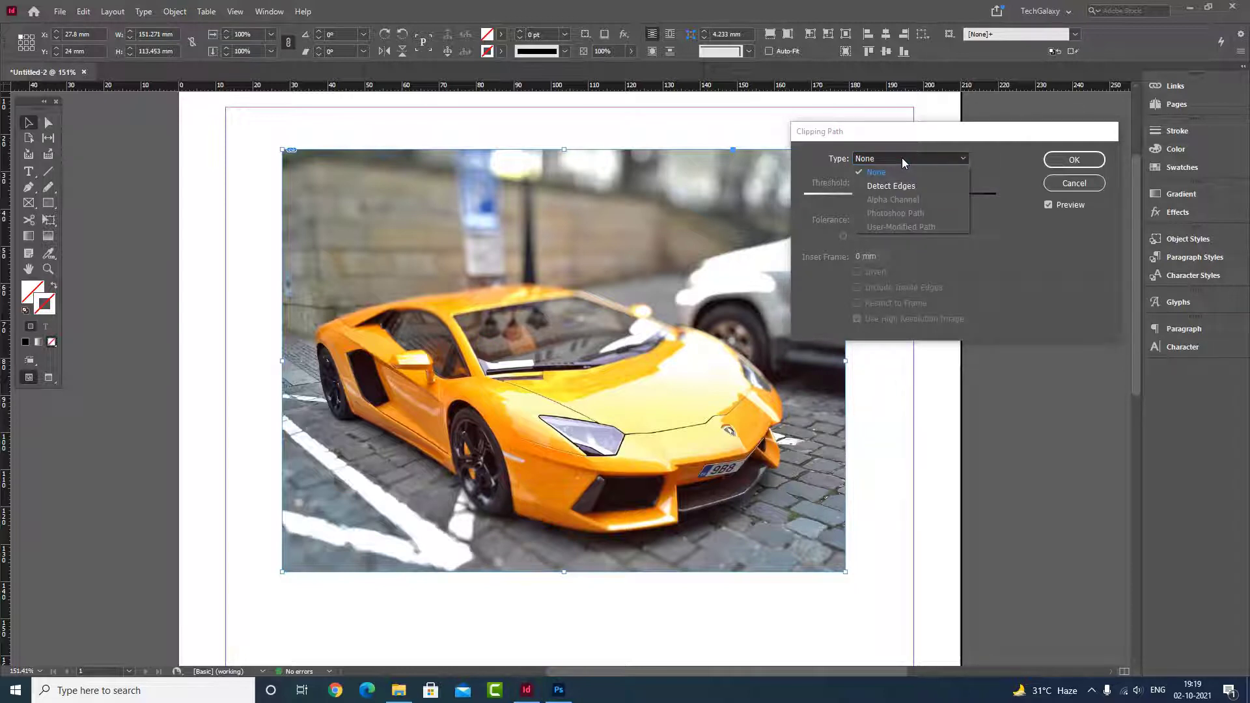
pyautogui.moveTo(948, 138); pyautogui.dragTo(971, 115)
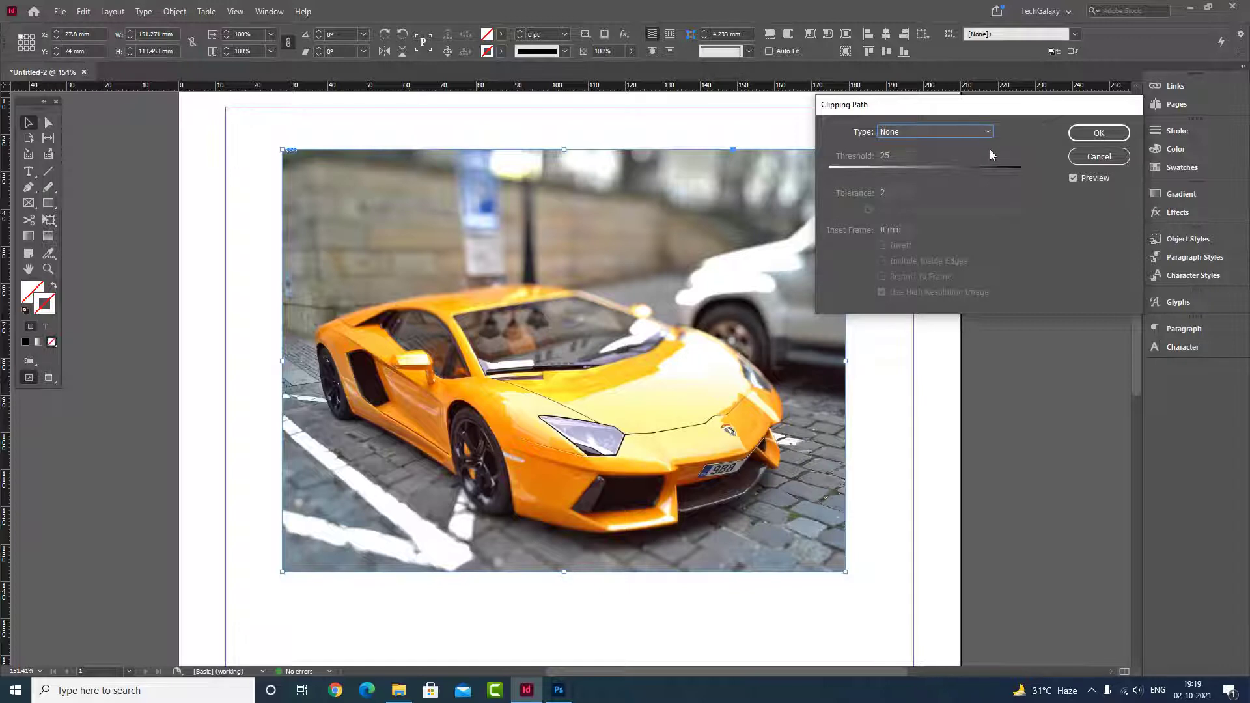
pyautogui.click(1094, 157)
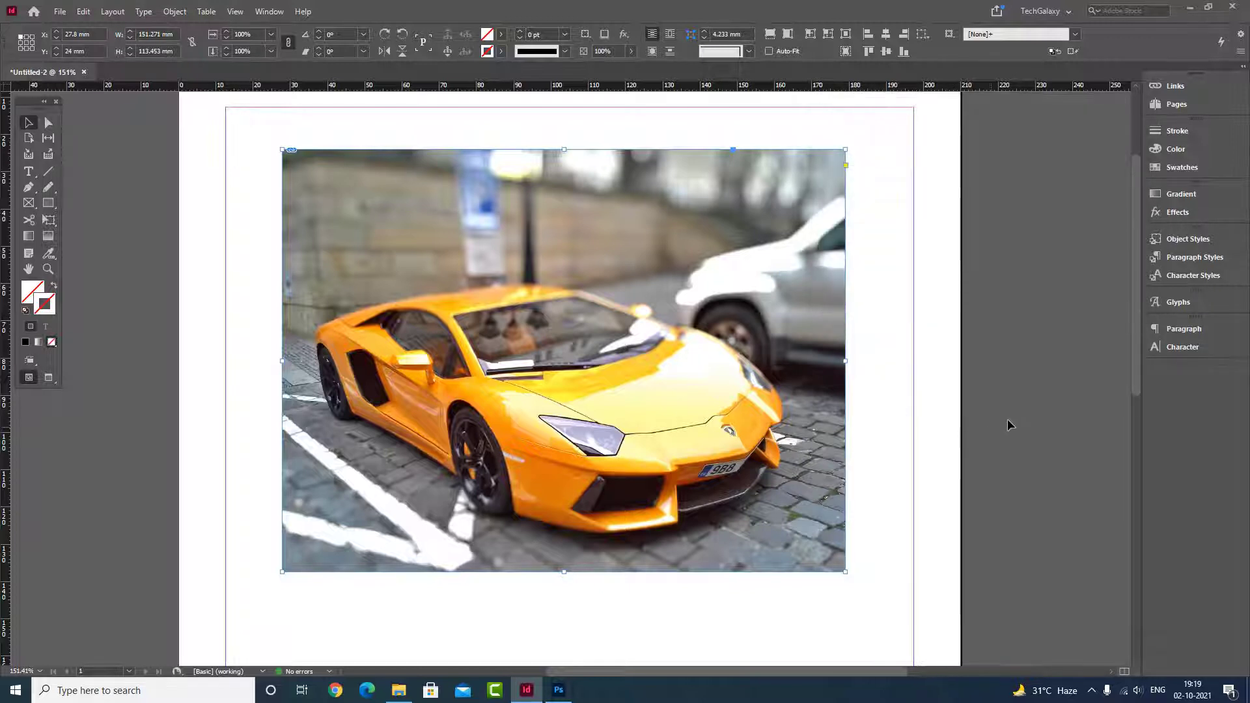
# Step: Switch to Photoshop, reopen "change specific color.jpg" and store its work path under the name "Path 1"
pyautogui.click(559, 690)
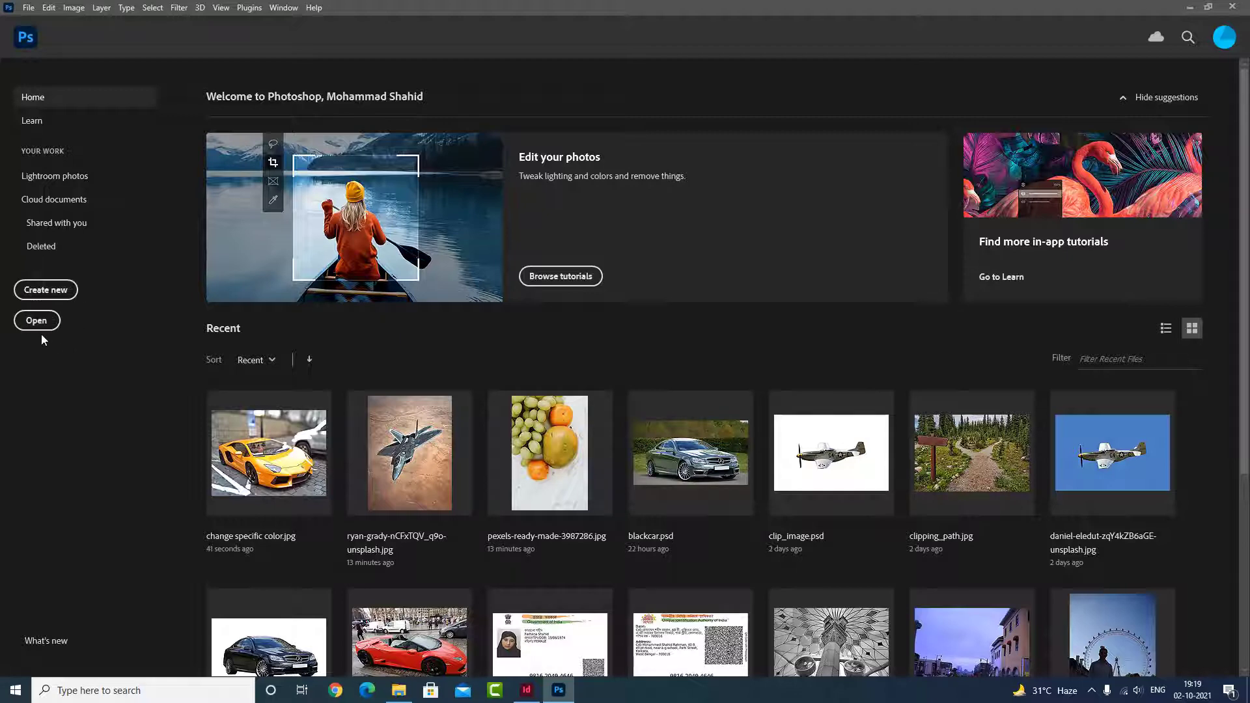
pyautogui.click(258, 430)
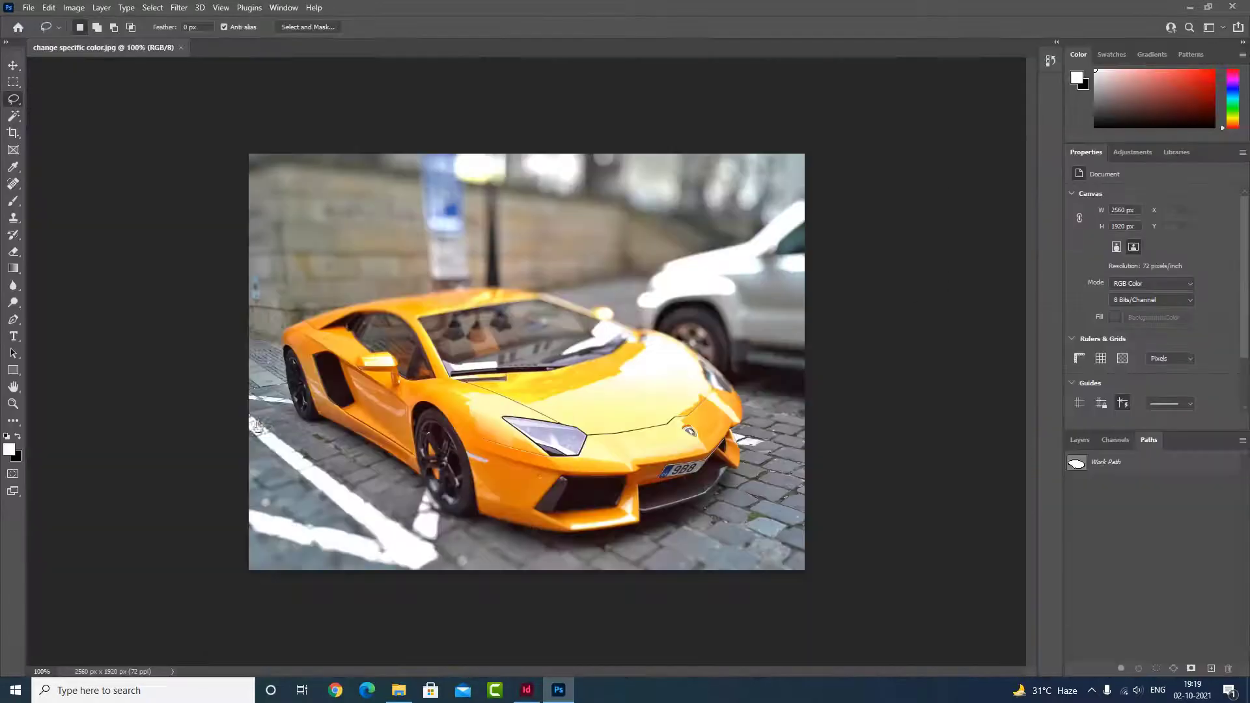
pyautogui.doubleClick(1115, 472)
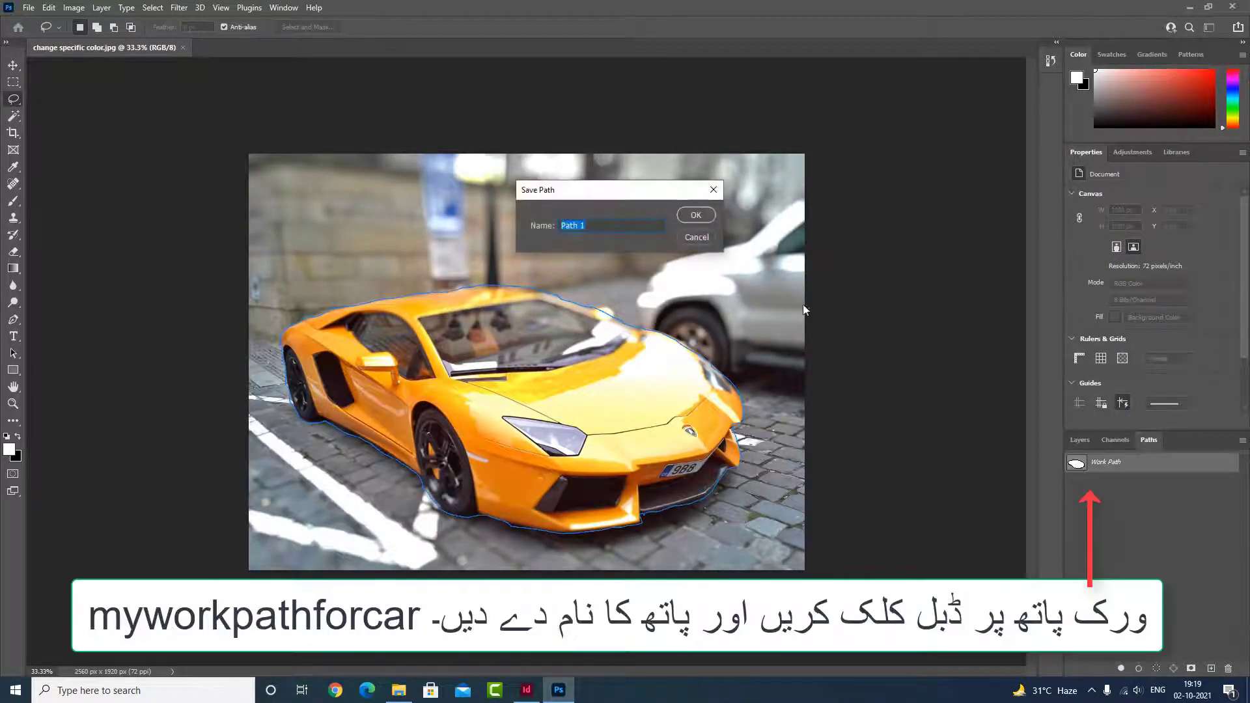
pyautogui.click(696, 215)
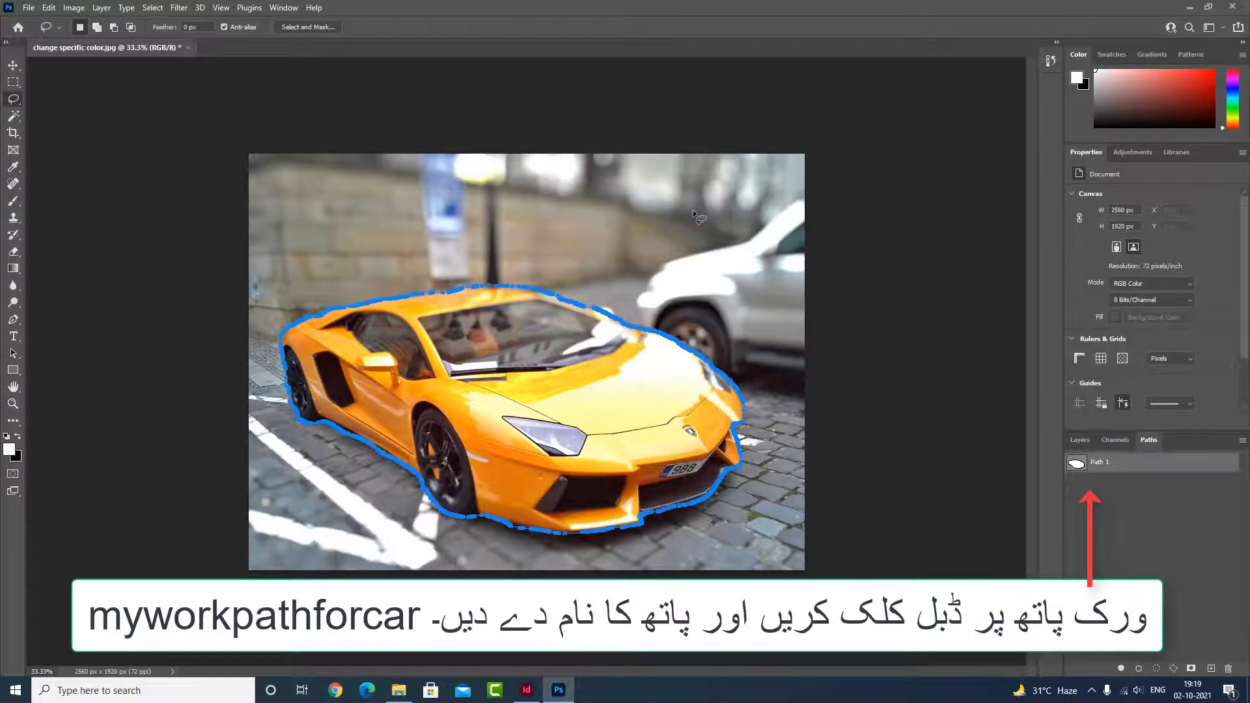
# Step: Save the photo with its stored path and activate the Move tool
pyautogui.hotkey('ctrl', 's')
pyautogui.click(16, 65)
pyautogui.click(908, 494)
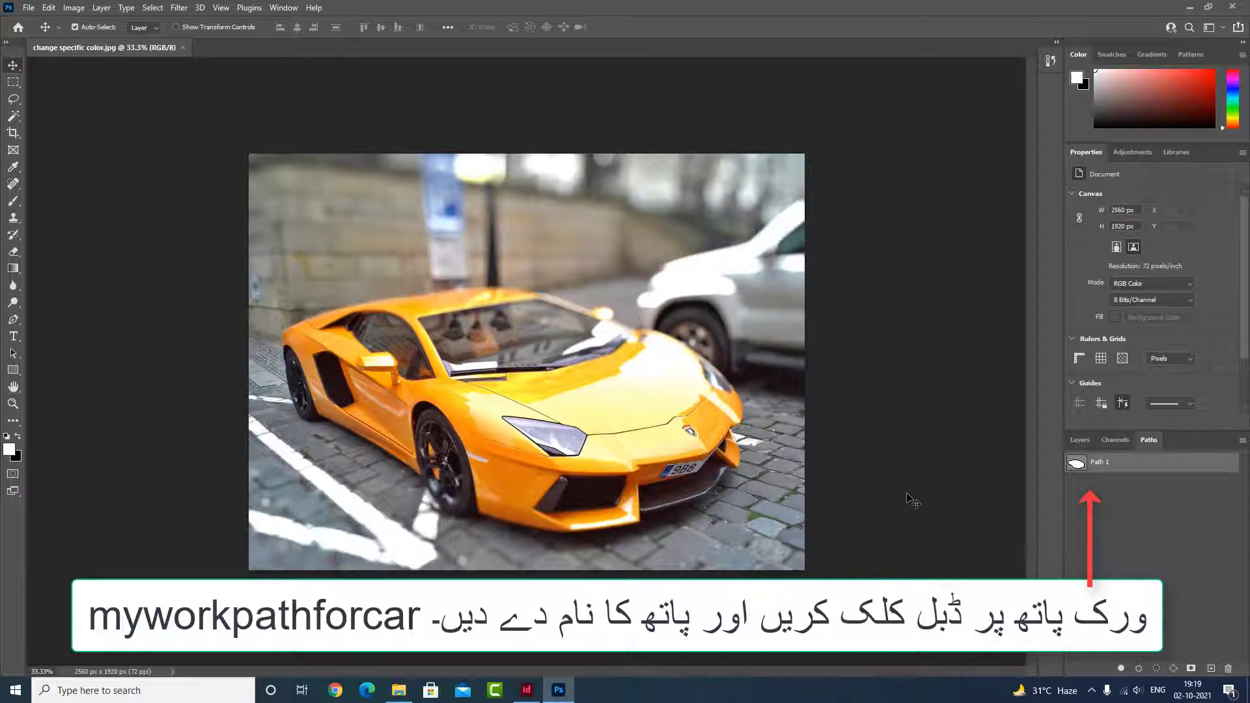
# Step: Try to rename the stored path Path 1 with a name beginning "mypathfor"
pyautogui.doubleClick(1078, 466)
pyautogui.click(1100, 491)
pyautogui.keyDown('ctrl'); pyautogui.click(1076, 467); pyautogui.keyUp('ctrl')
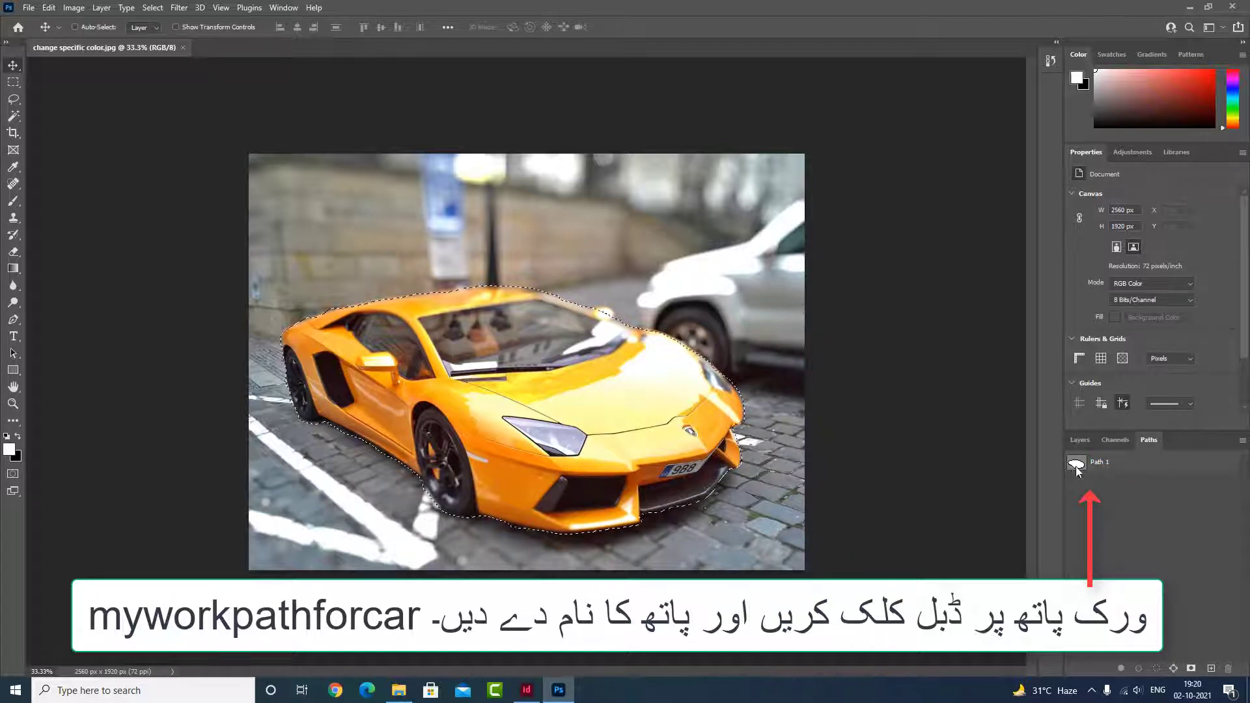
pyautogui.hotkey('ctrl', 'd')
pyautogui.doubleClick(1101, 463)
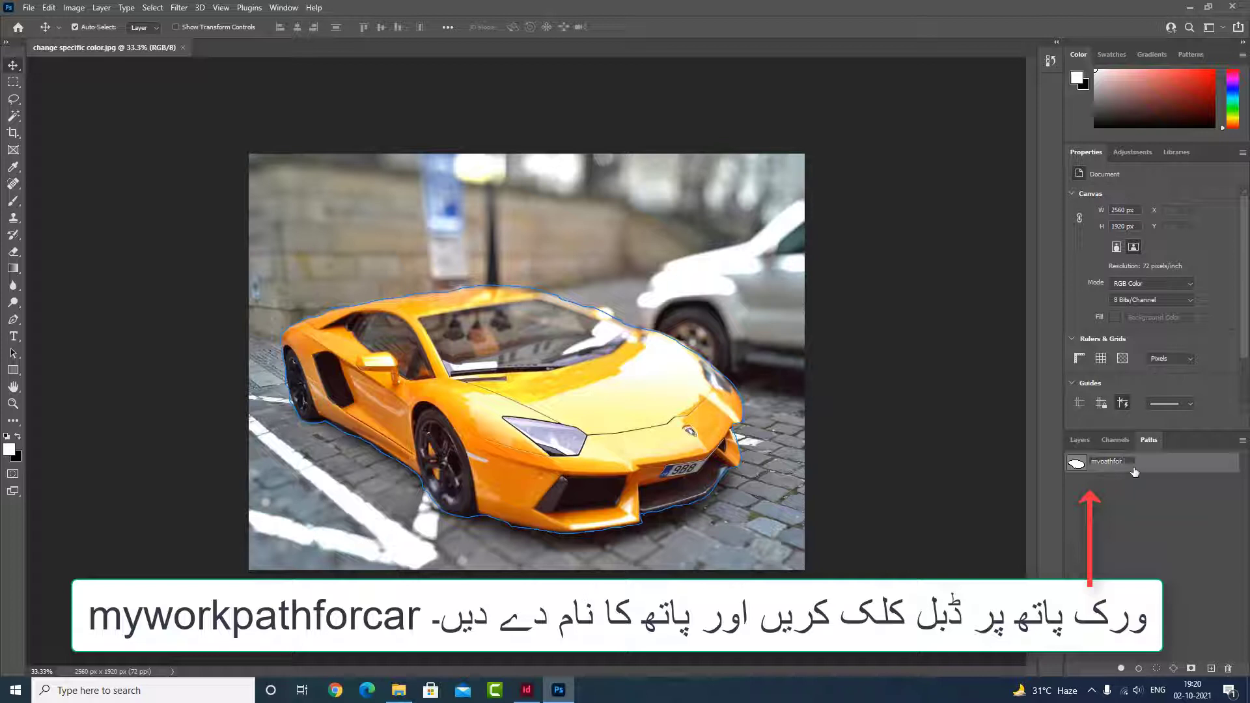
pyautogui.click(1143, 562)
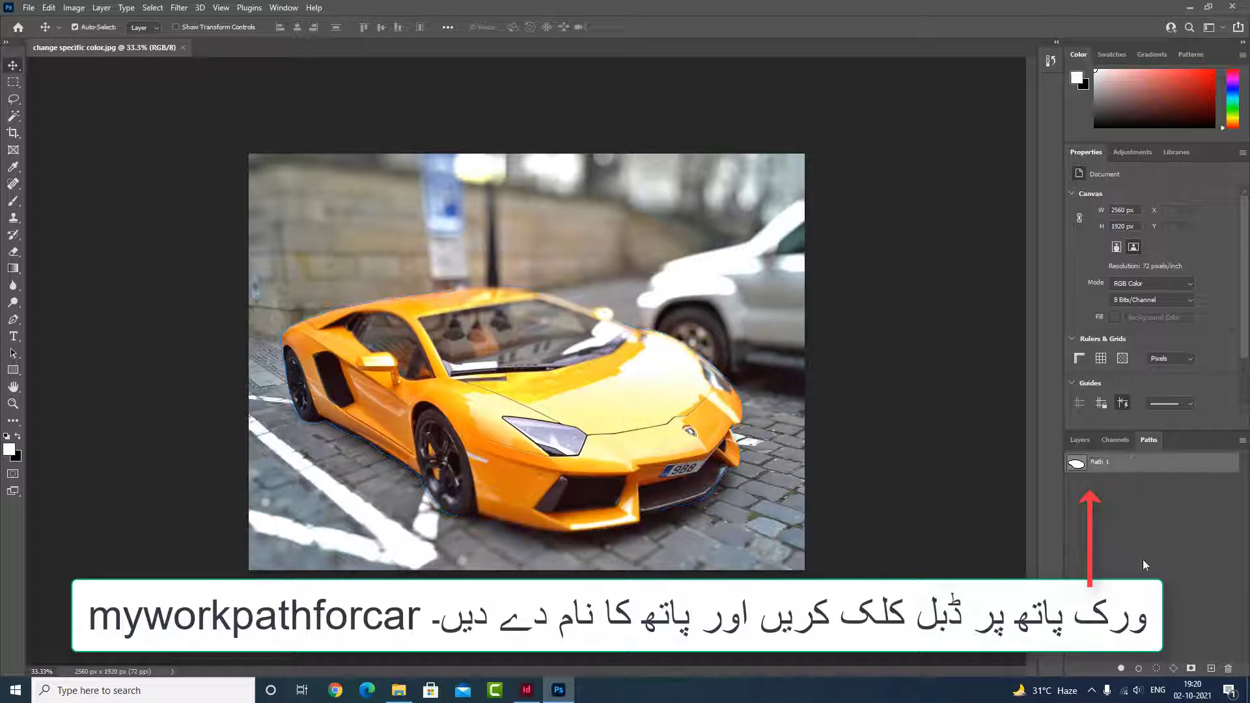
# Step: Save the car photo with its path stored as "mypathforcar" and close it
pyautogui.hotkey('ctrl', 's')
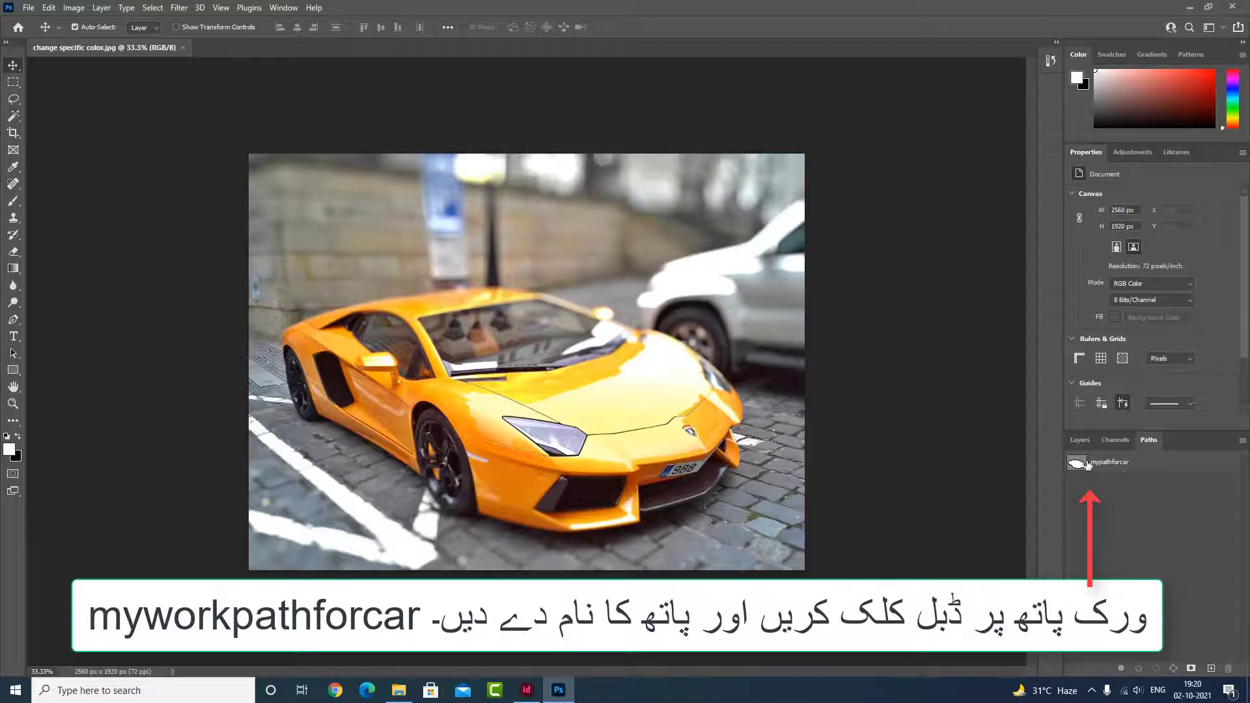
pyautogui.click(184, 49)
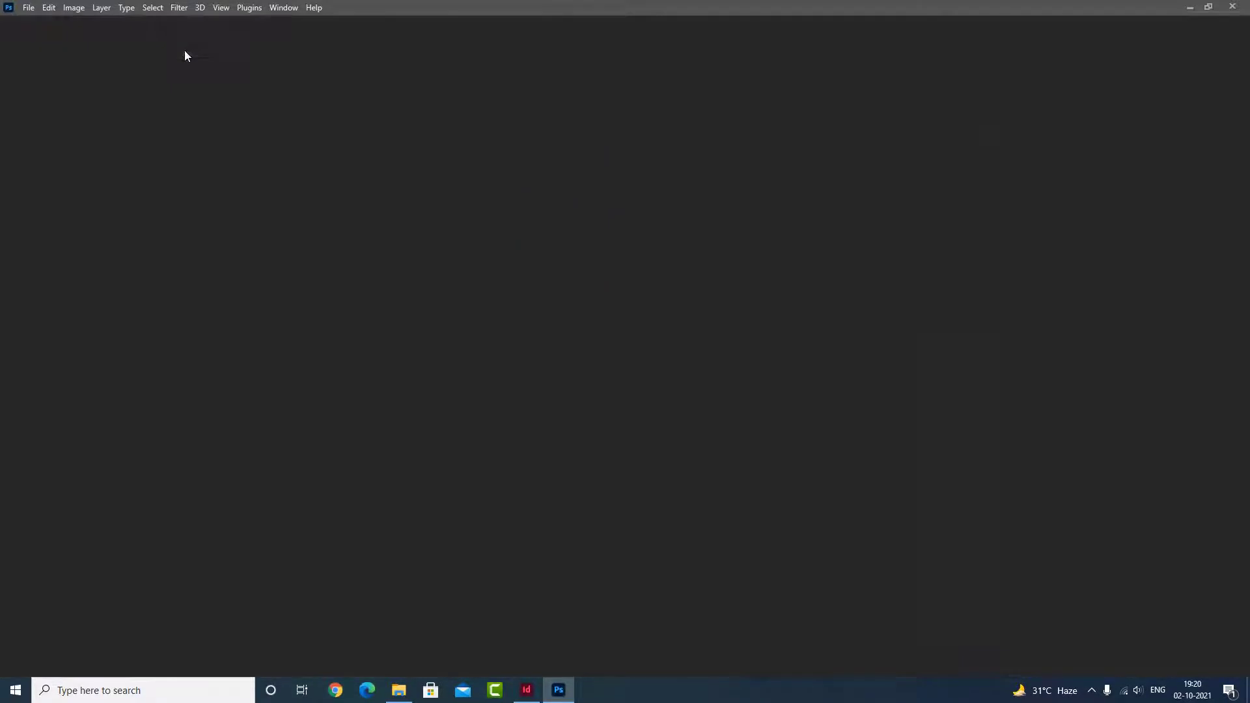
# Step: Switch to InDesign and delete the previously placed car photo from the page
pyautogui.click(529, 694)
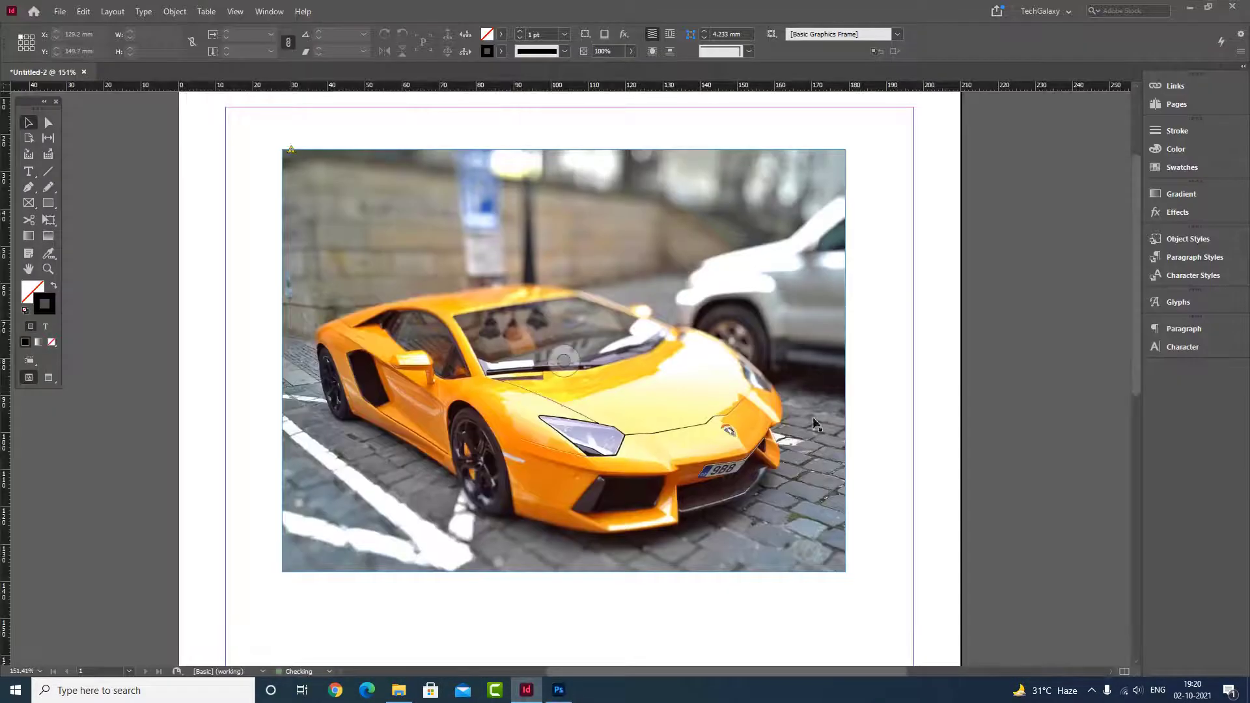
pyautogui.click(291, 161)
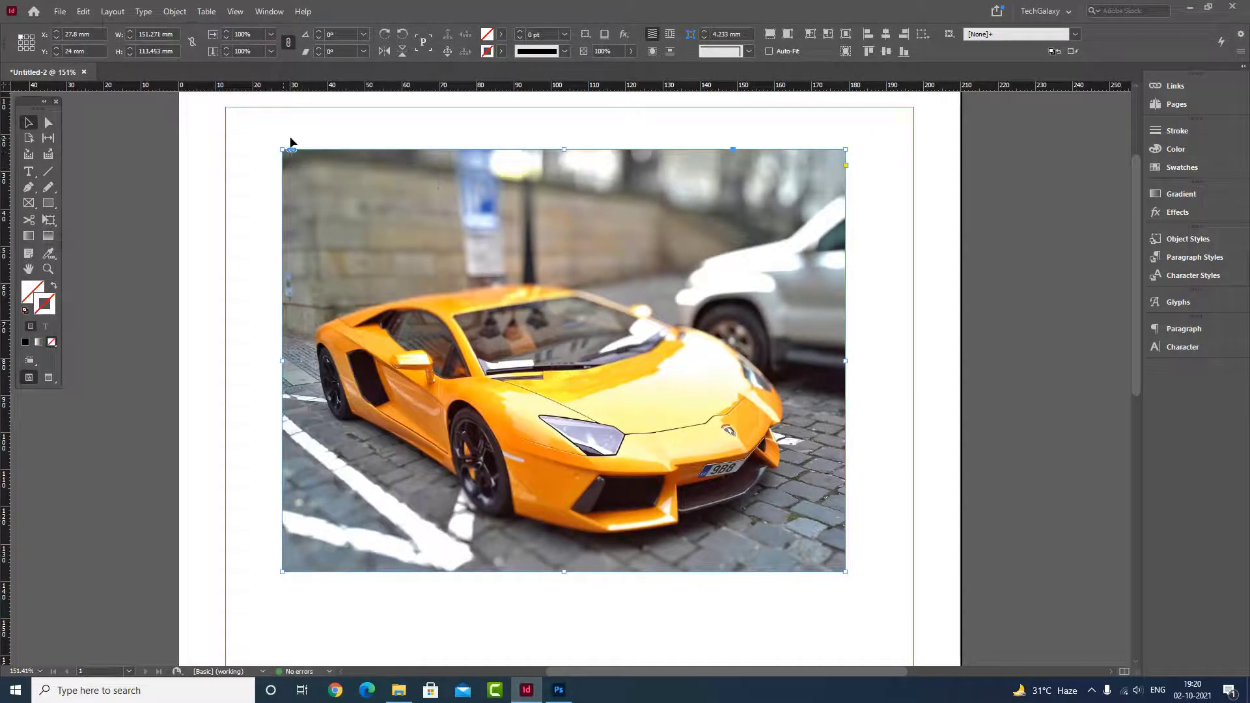
pyautogui.press('Delete')
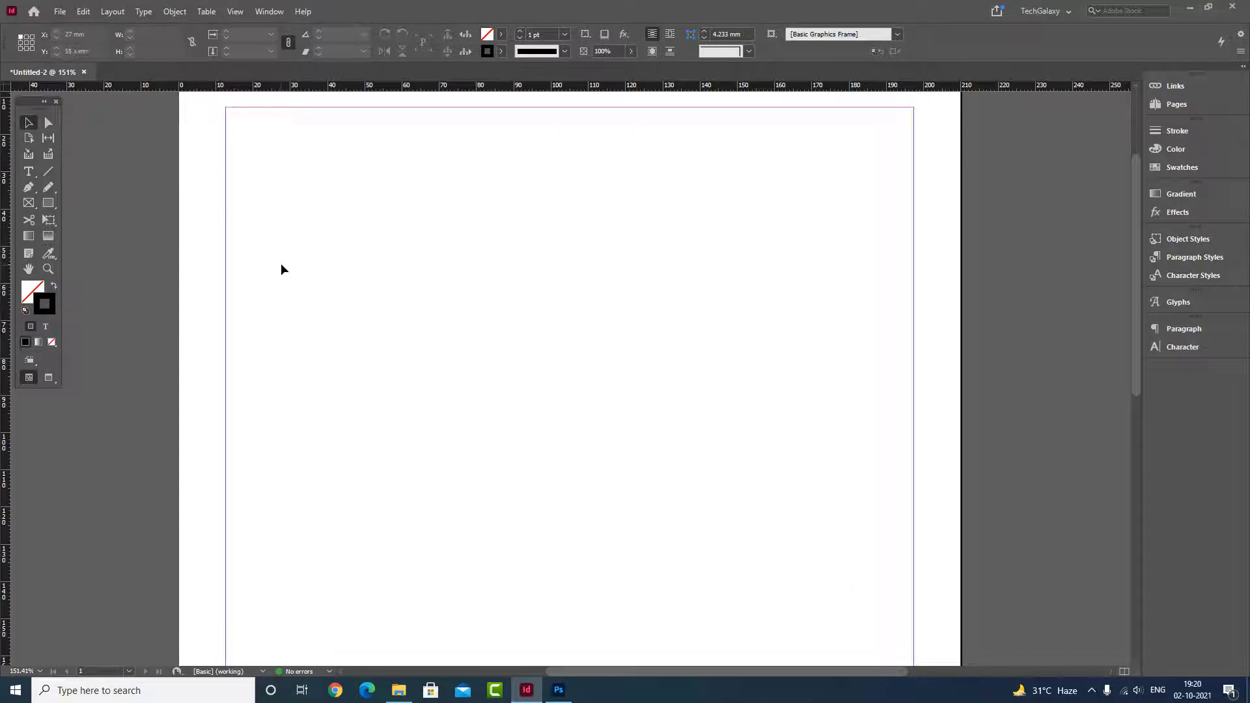
# Step: Place "change specific color.jpg" from the photoshop examples folder on the page at about 131 × 98 mm
pyautogui.hotkey('ctrl', 'd')
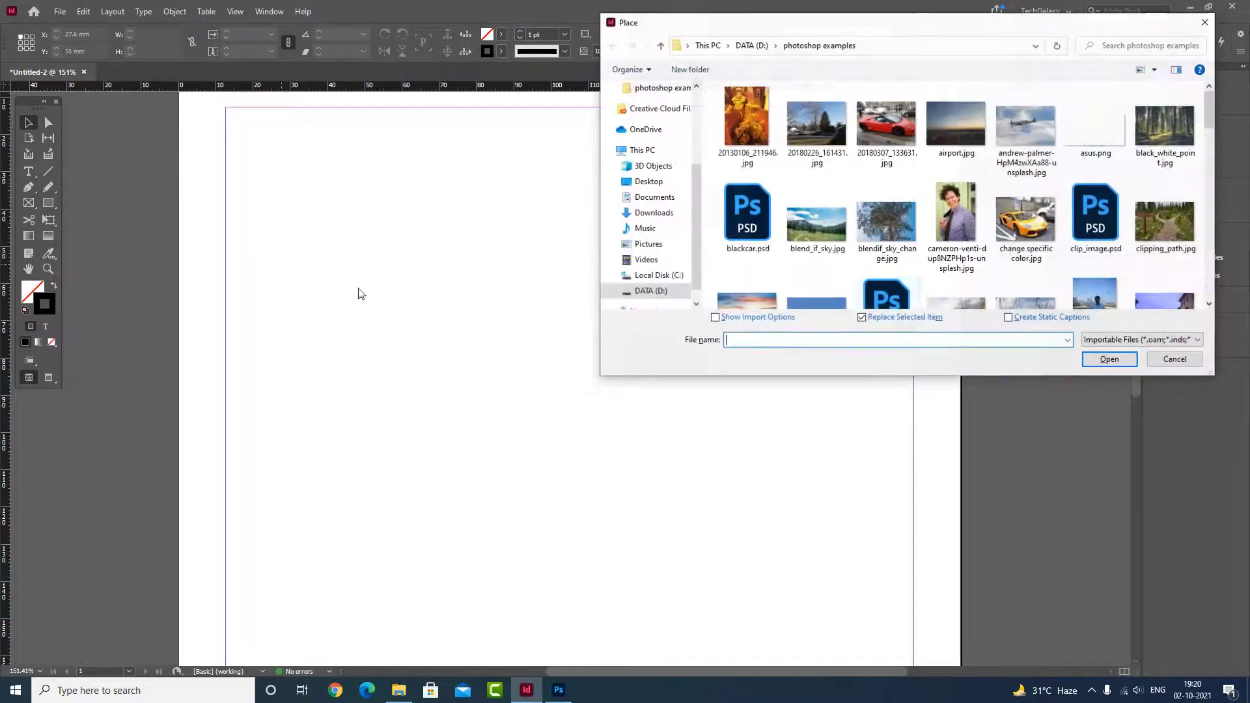
pyautogui.doubleClick(1031, 208)
pyautogui.moveTo(305, 167); pyautogui.dragTo(790, 597)
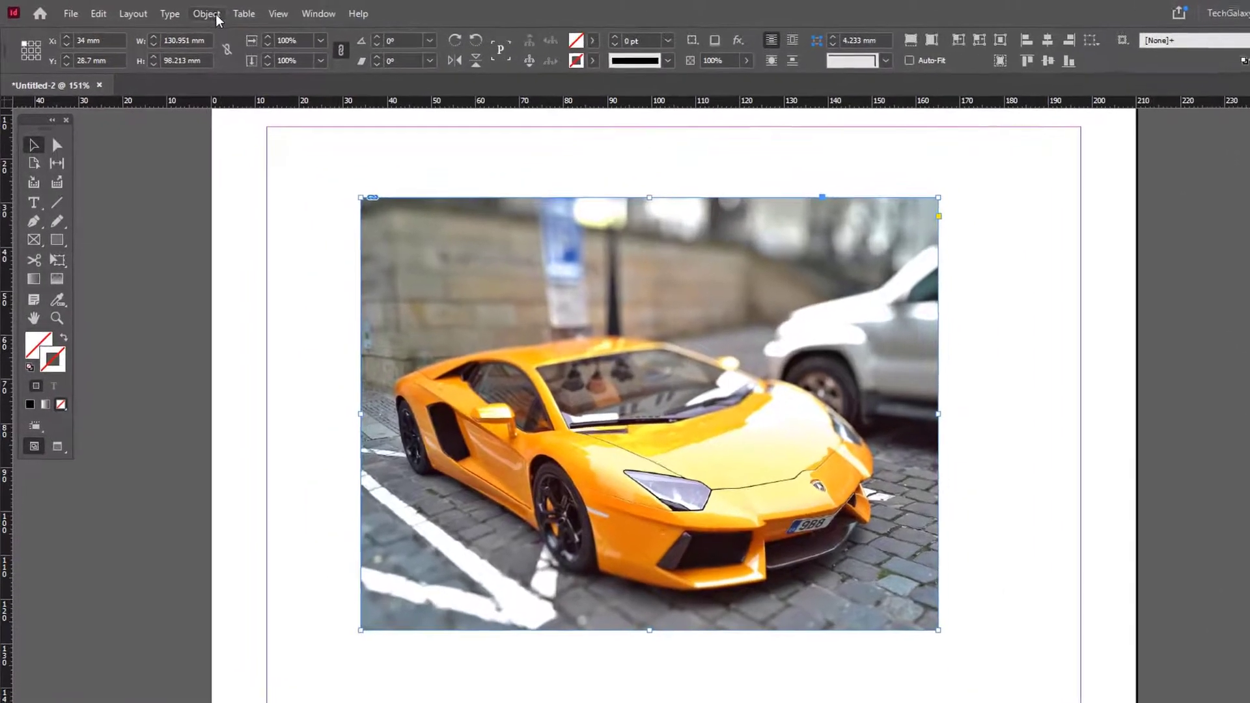
# Step: Clip the placed car photo with a clipping path of type Photoshop Path, using the path "mypathforcar"
pyautogui.click(215, 14)
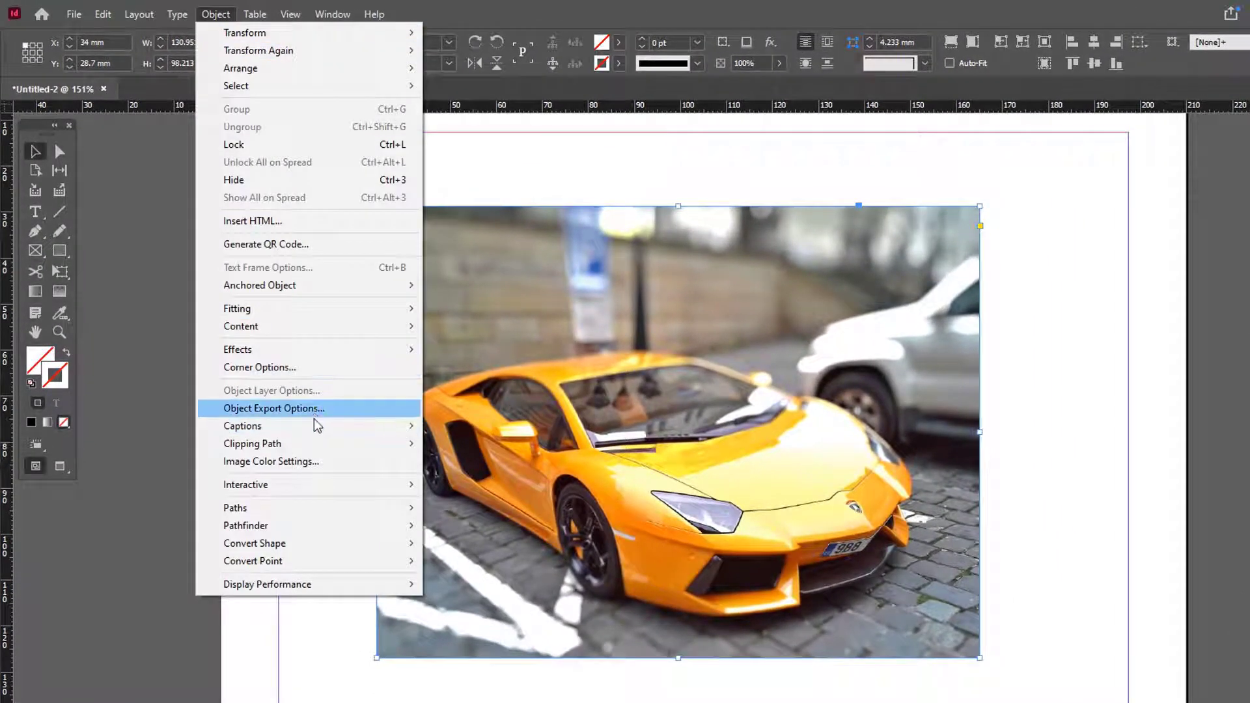
pyautogui.moveTo(317, 444)
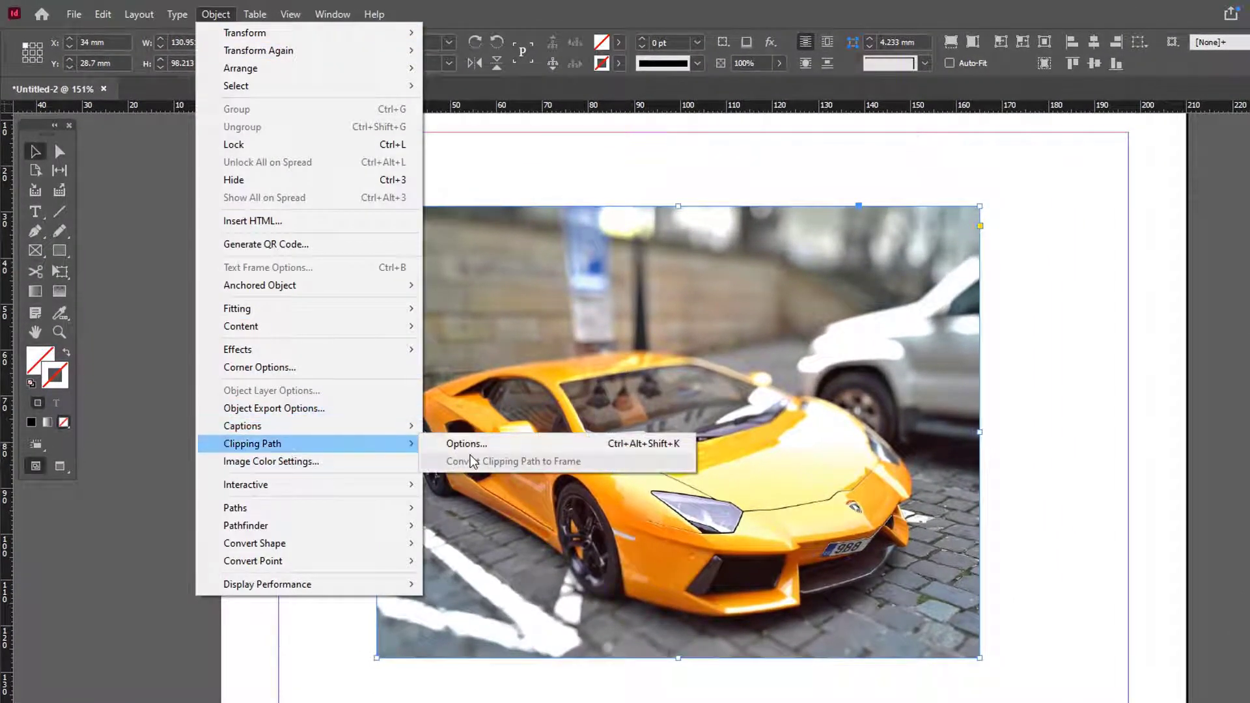
pyautogui.click(475, 443)
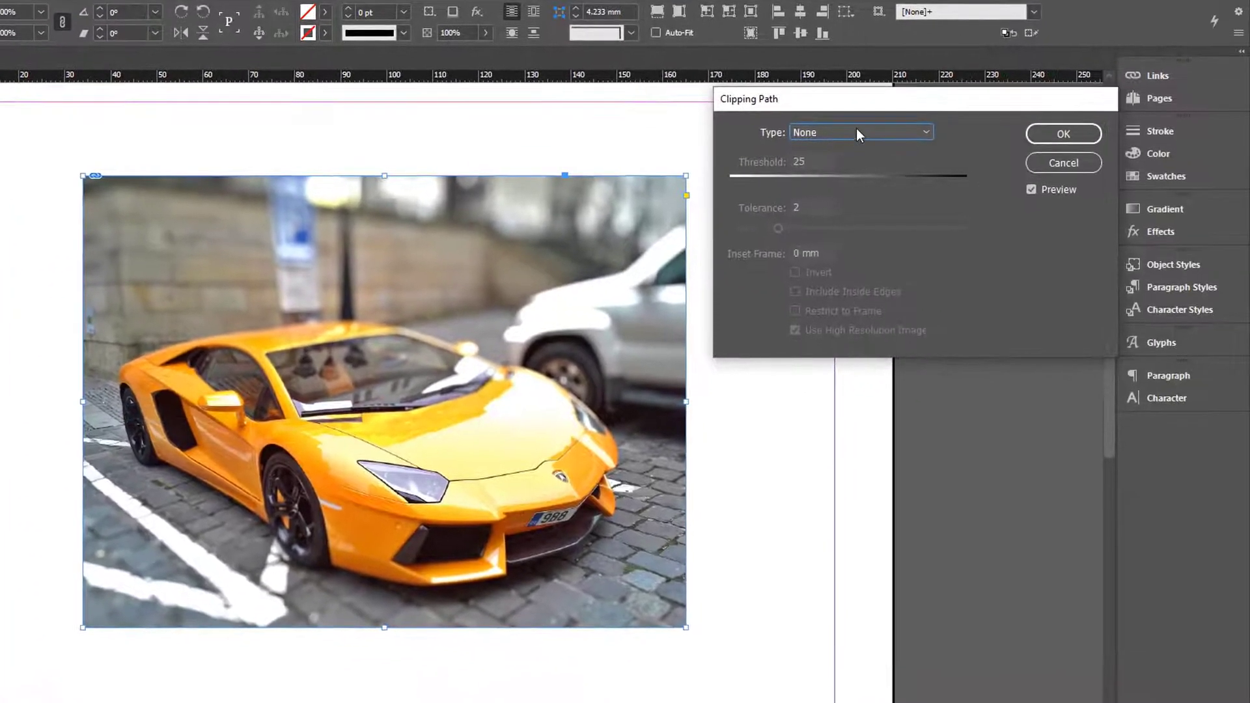
pyautogui.click(857, 130)
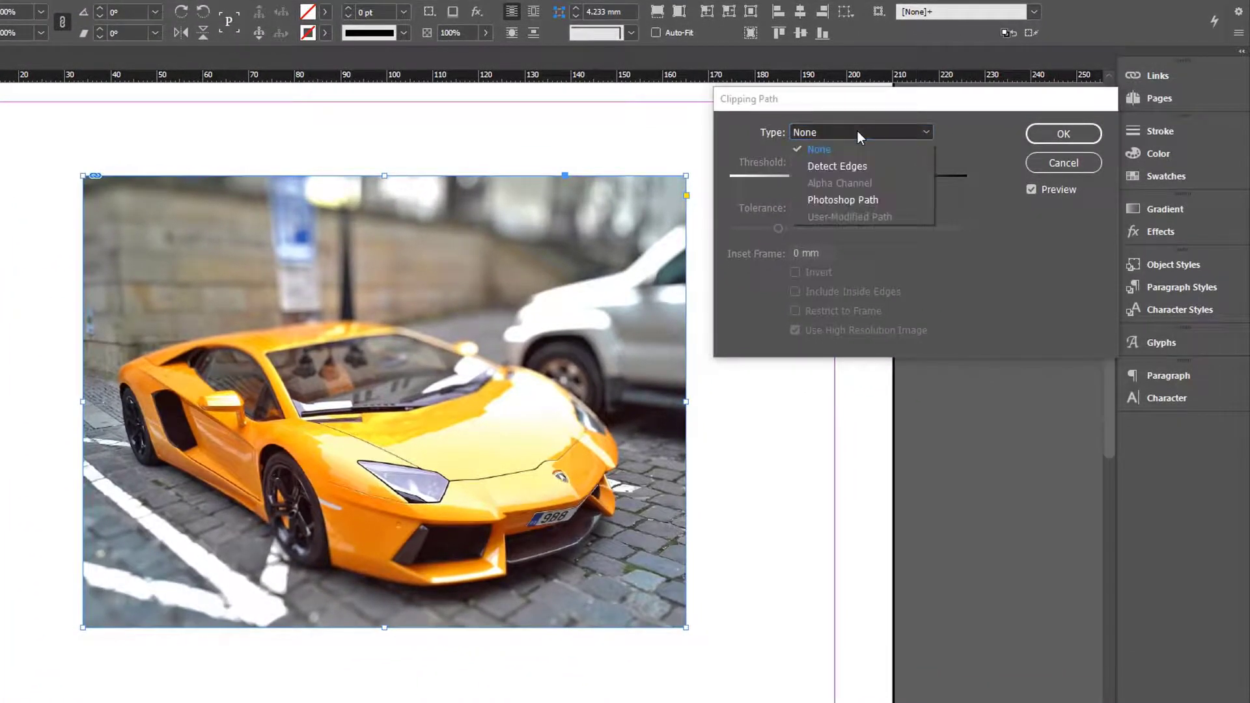
pyautogui.click(833, 200)
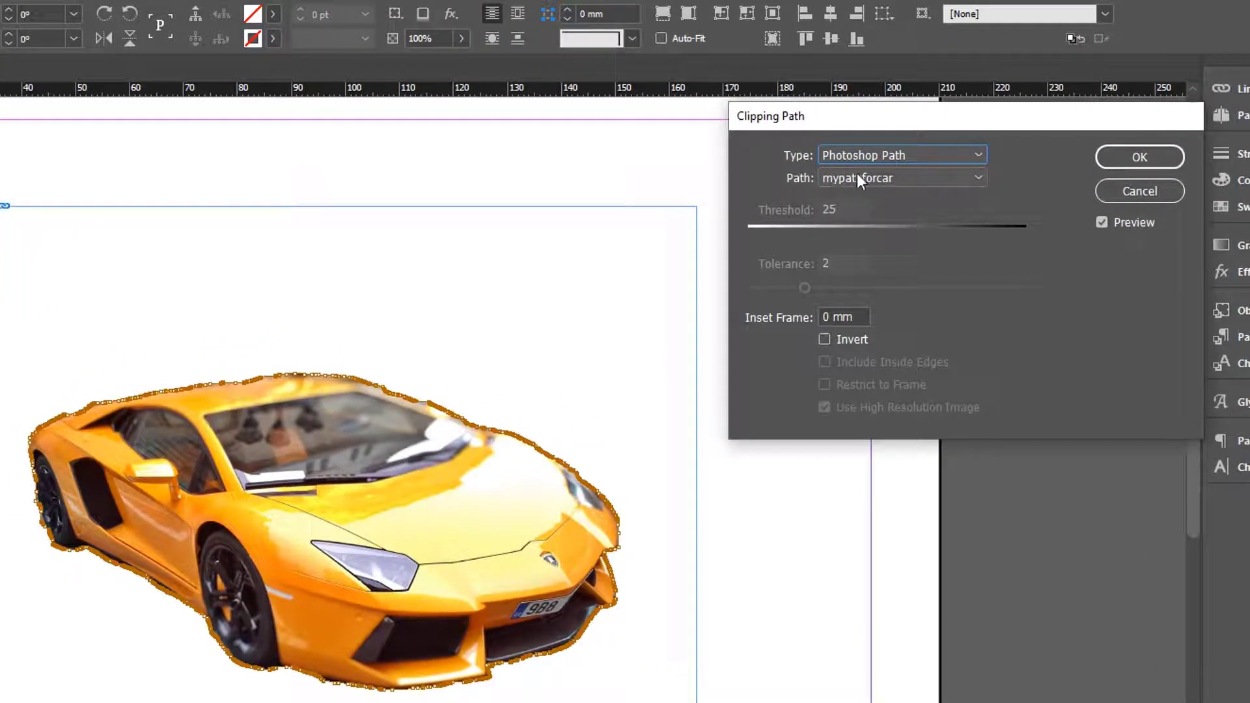
pyautogui.click(1128, 160)
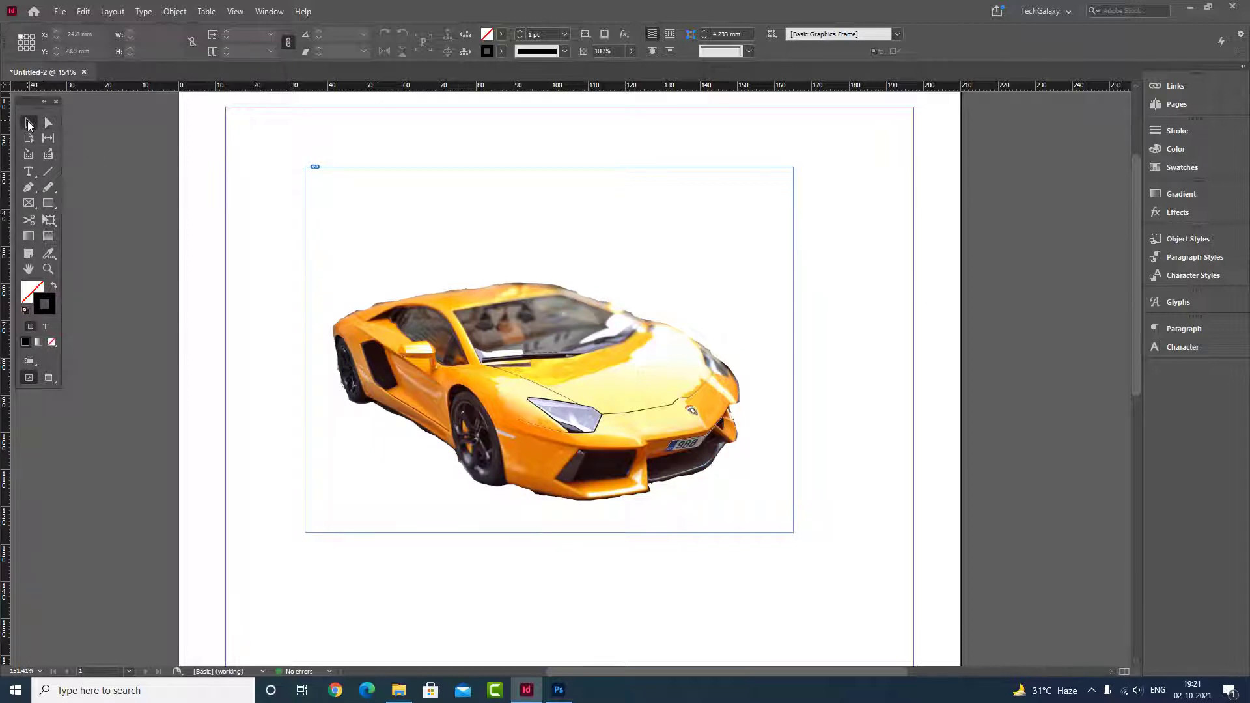
# Step: Select the clipped car image with the Selection tool and delete it from the page
pyautogui.click(28, 124)
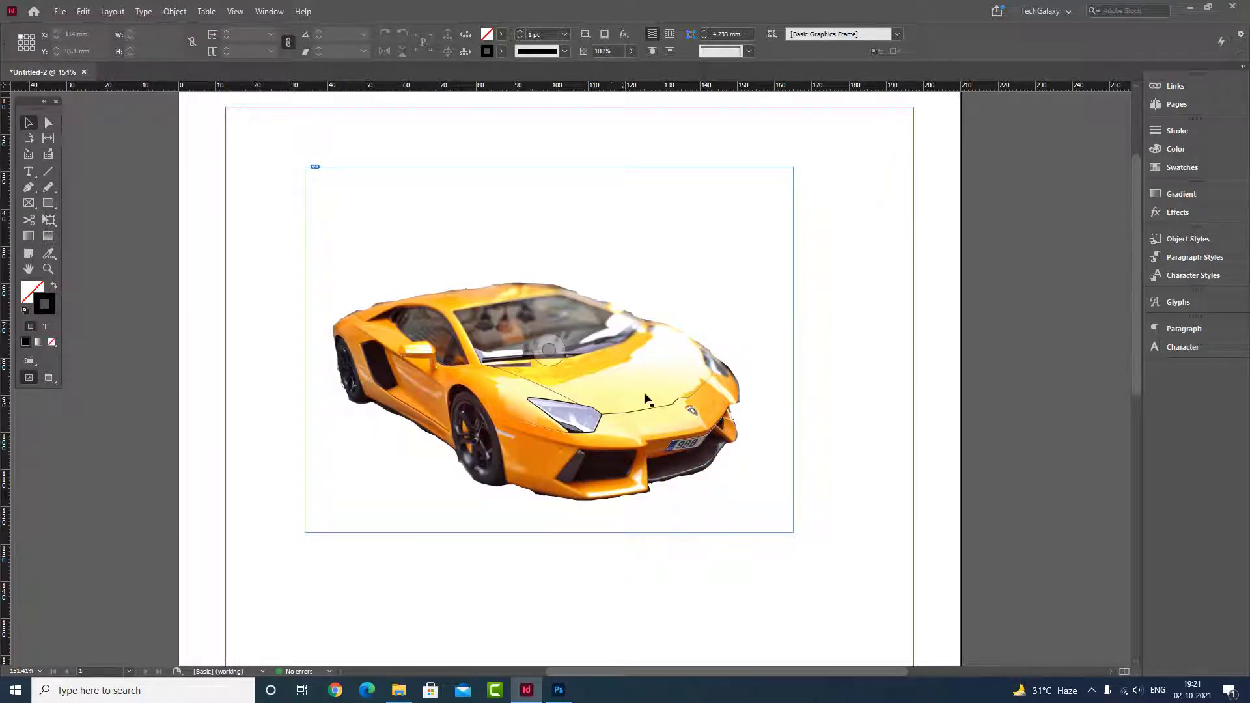
pyautogui.click(717, 310)
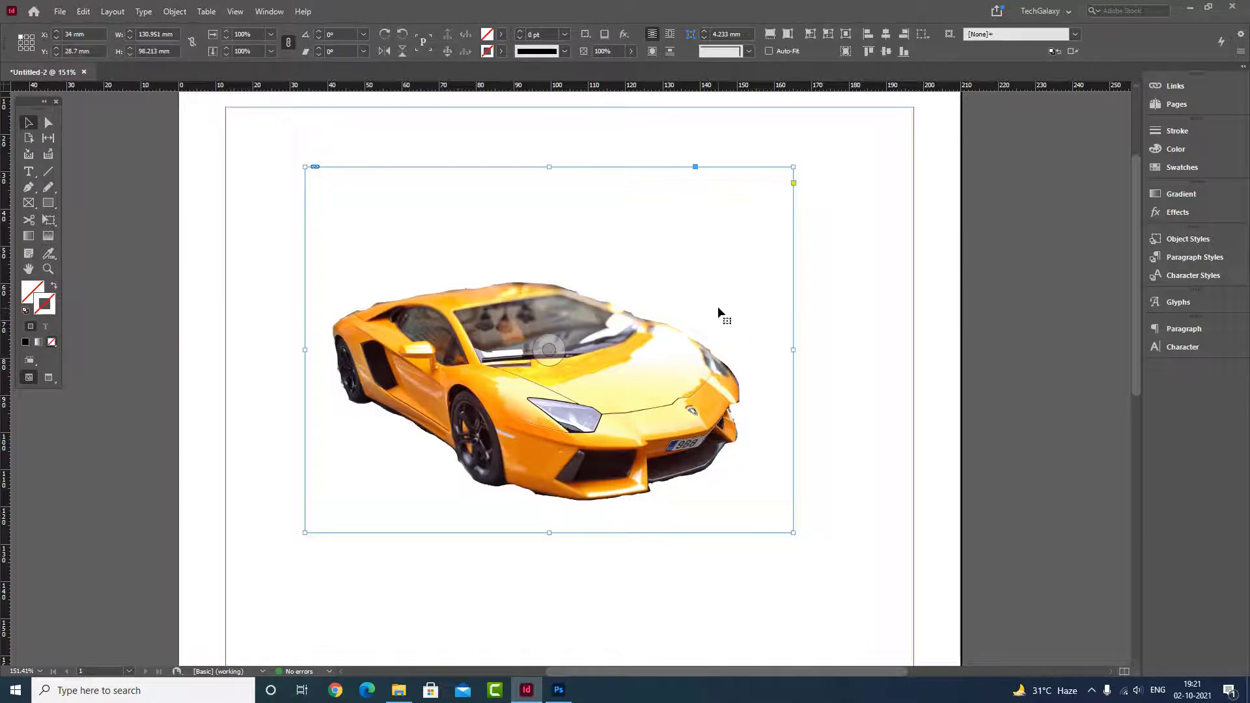
pyautogui.press('Delete')
# Step: Switch to Photoshop, open and close the car photo, and open the recent fighter jet photo
pyautogui.click(558, 690)
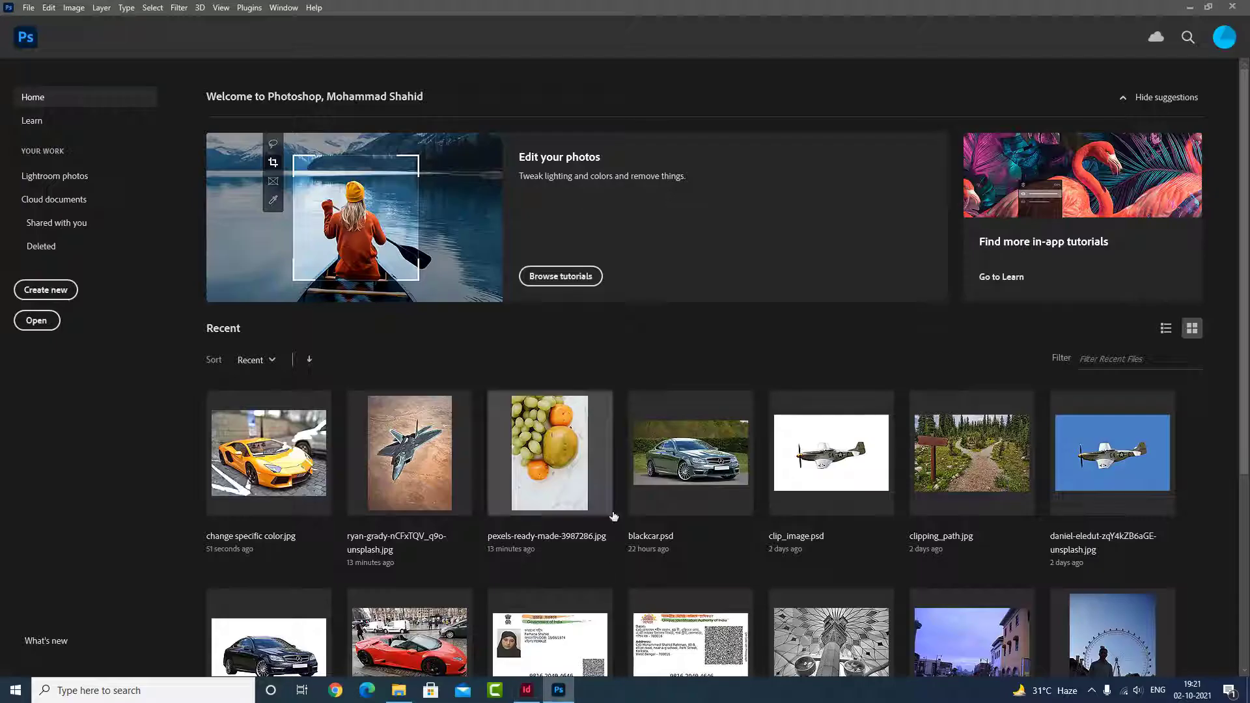
pyautogui.scroll(-3, 631, 421)
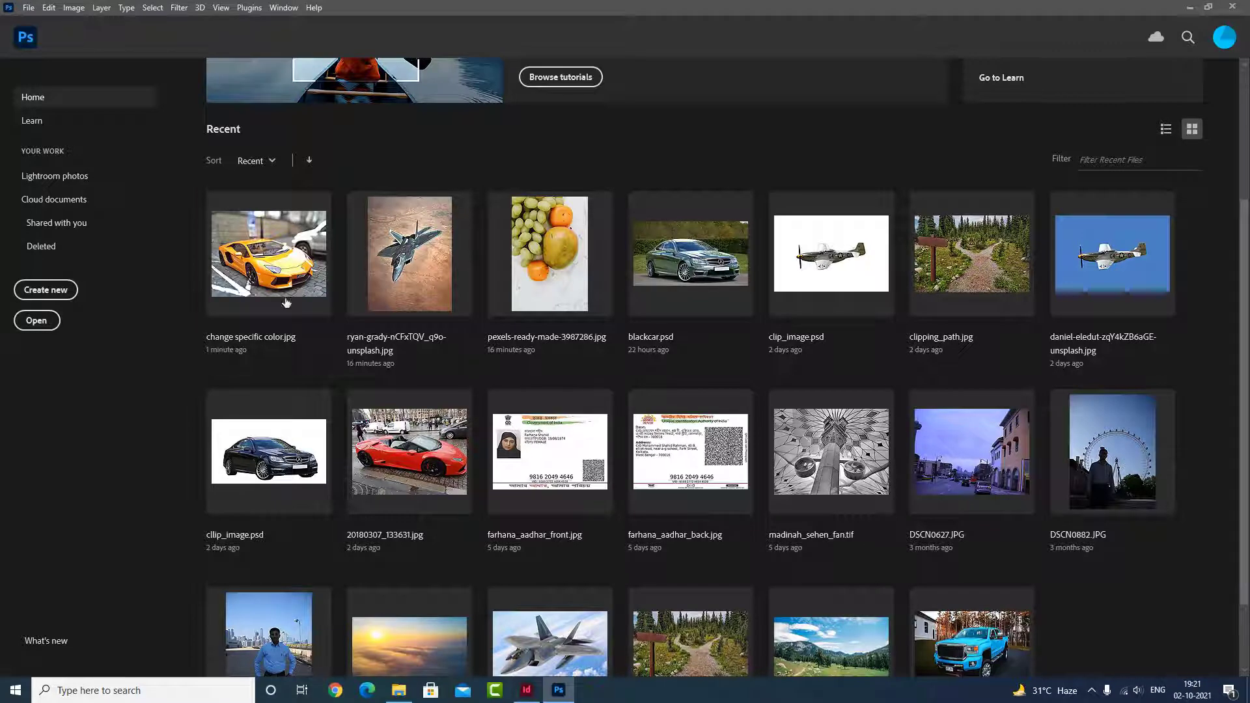
pyautogui.click(291, 253)
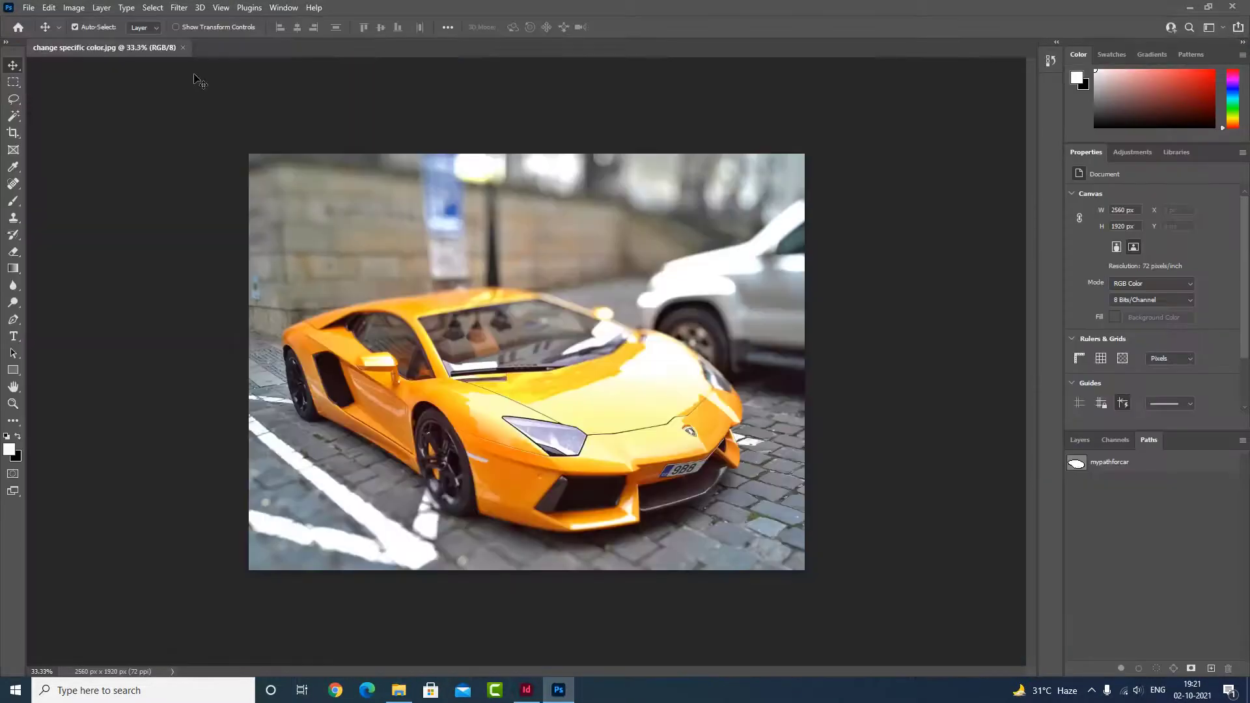
pyautogui.click(183, 48)
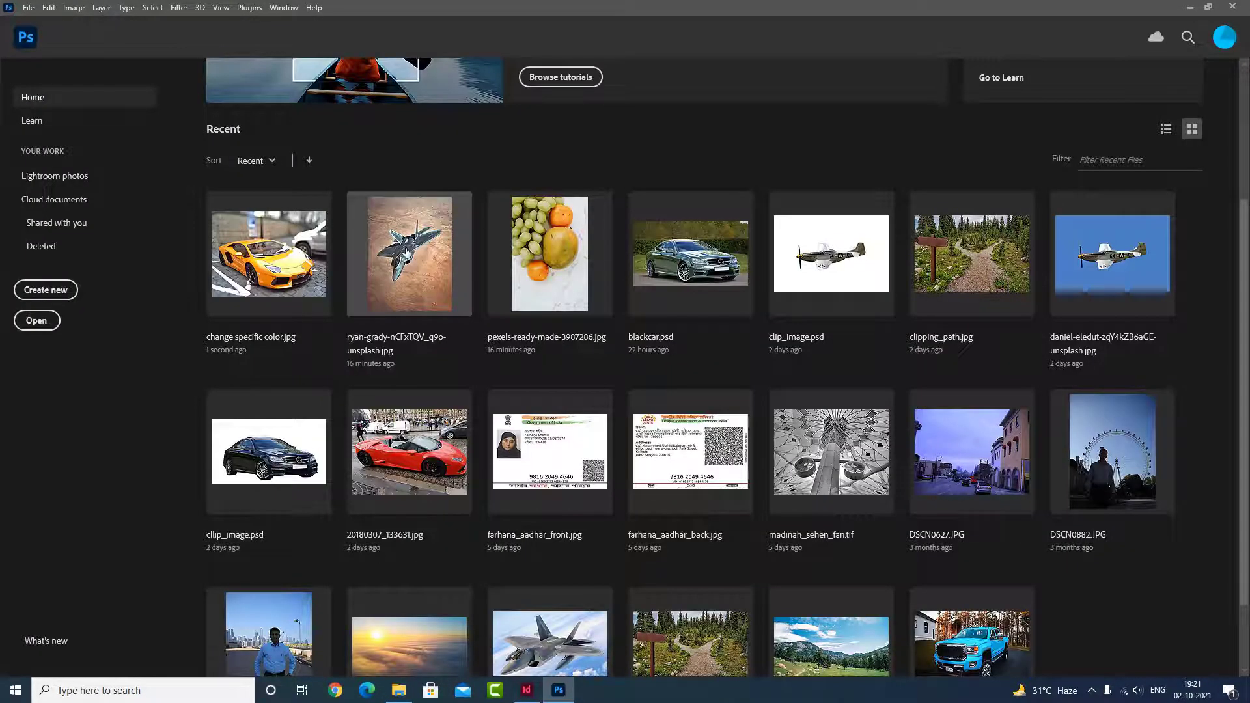
pyautogui.click(410, 252)
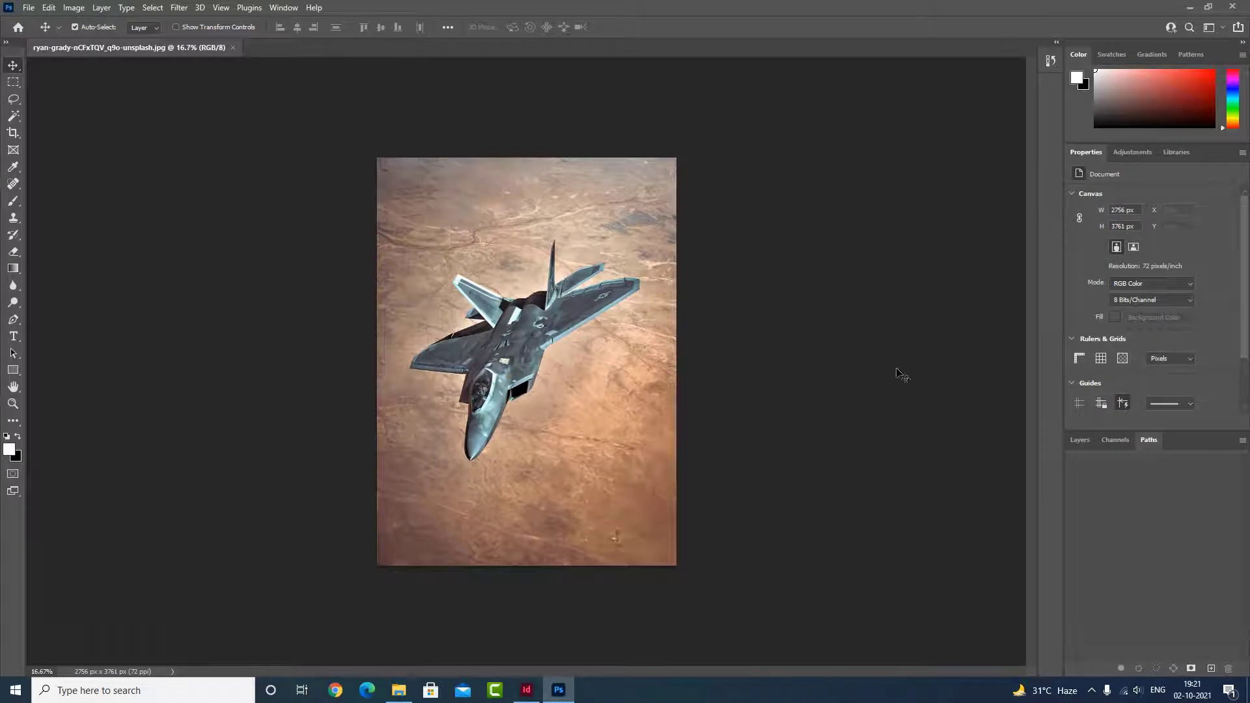
# Step: Show the jet photo's layers and select the fighter jet automatically with Select Subject
pyautogui.click(1081, 441)
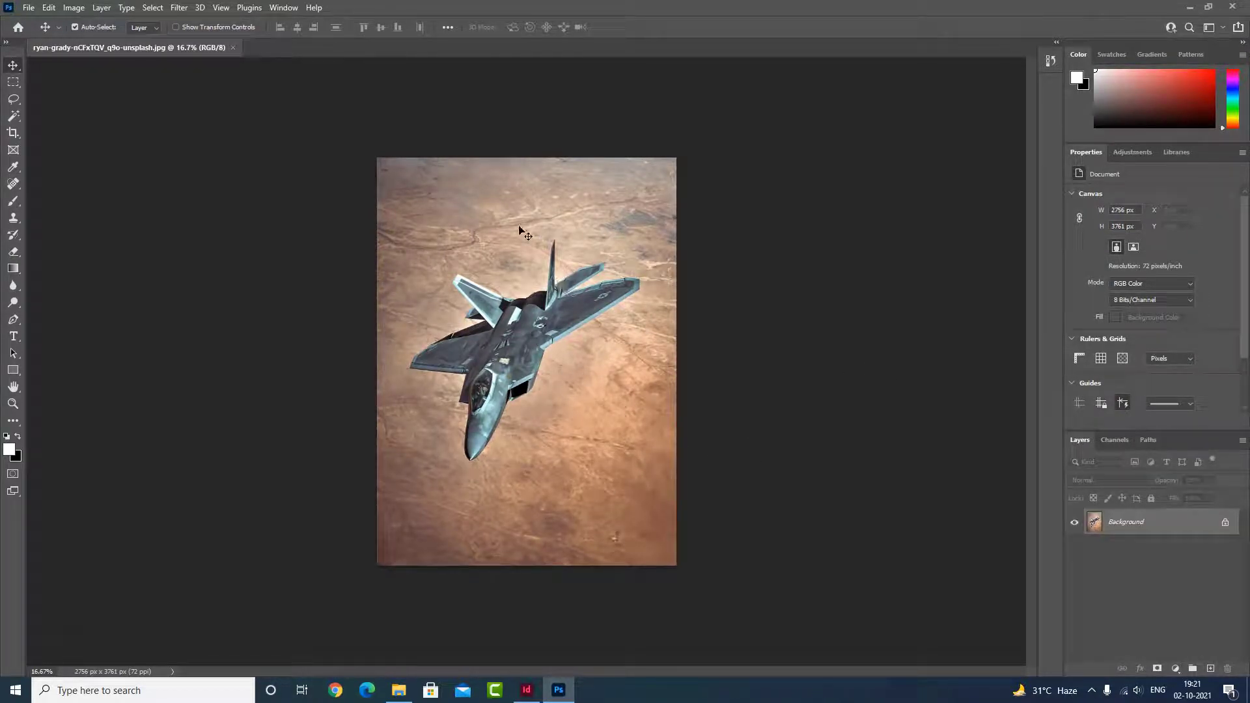
pyautogui.click(161, 8)
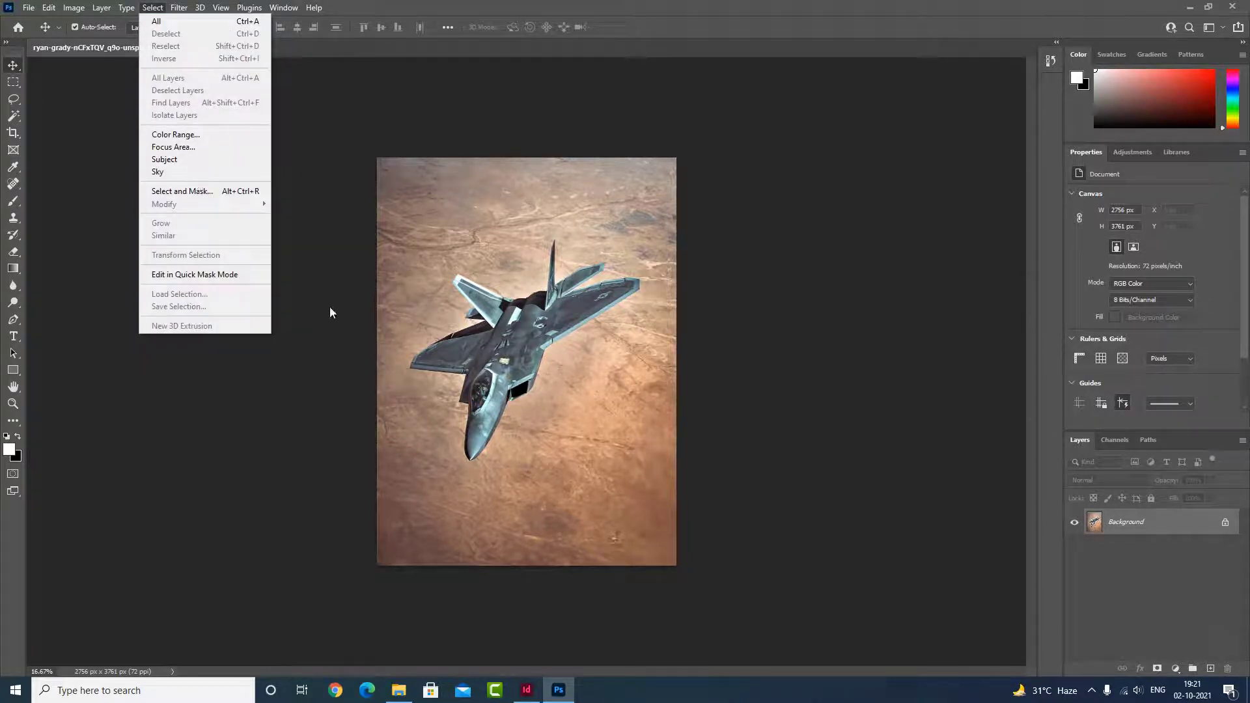
pyautogui.click(241, 423)
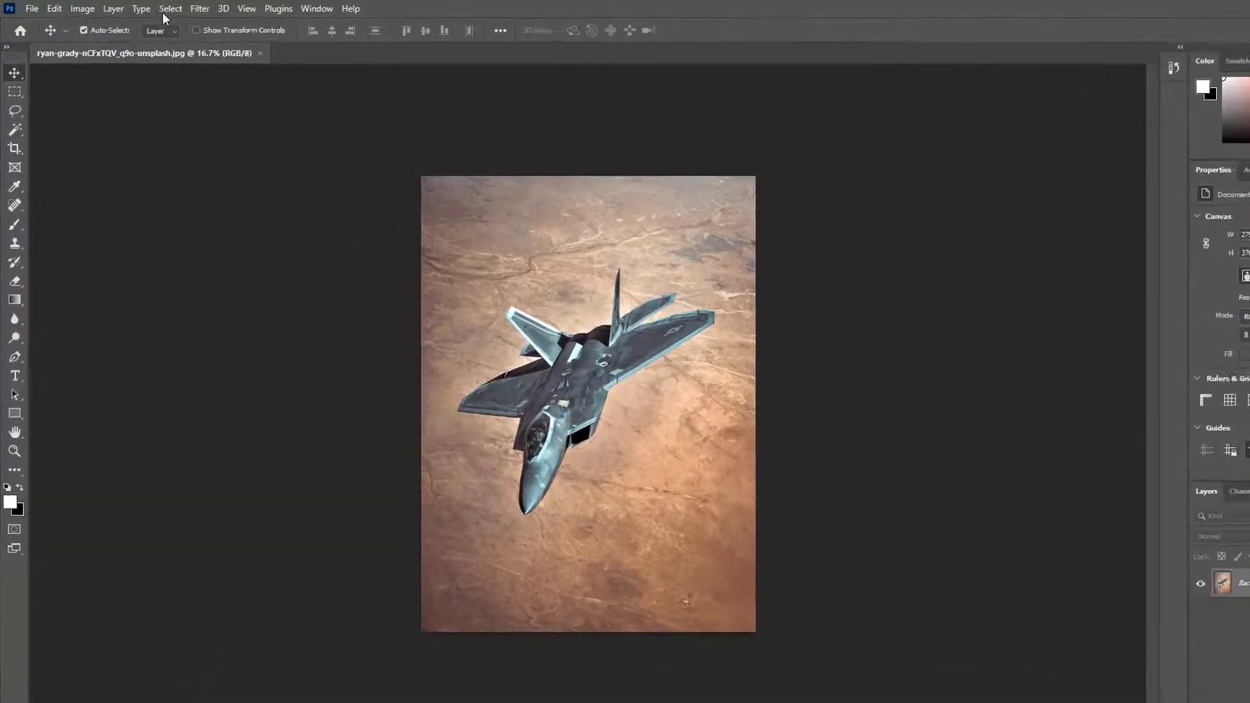
pyautogui.click(153, 7)
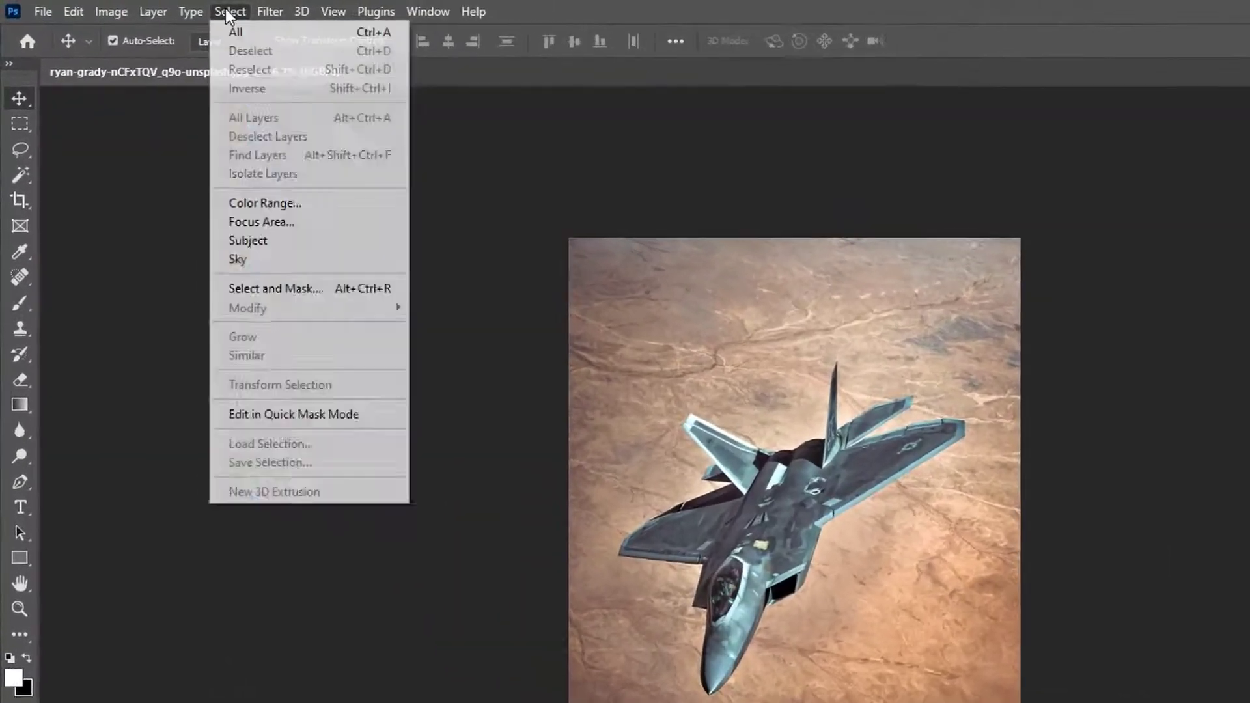
pyautogui.click(272, 247)
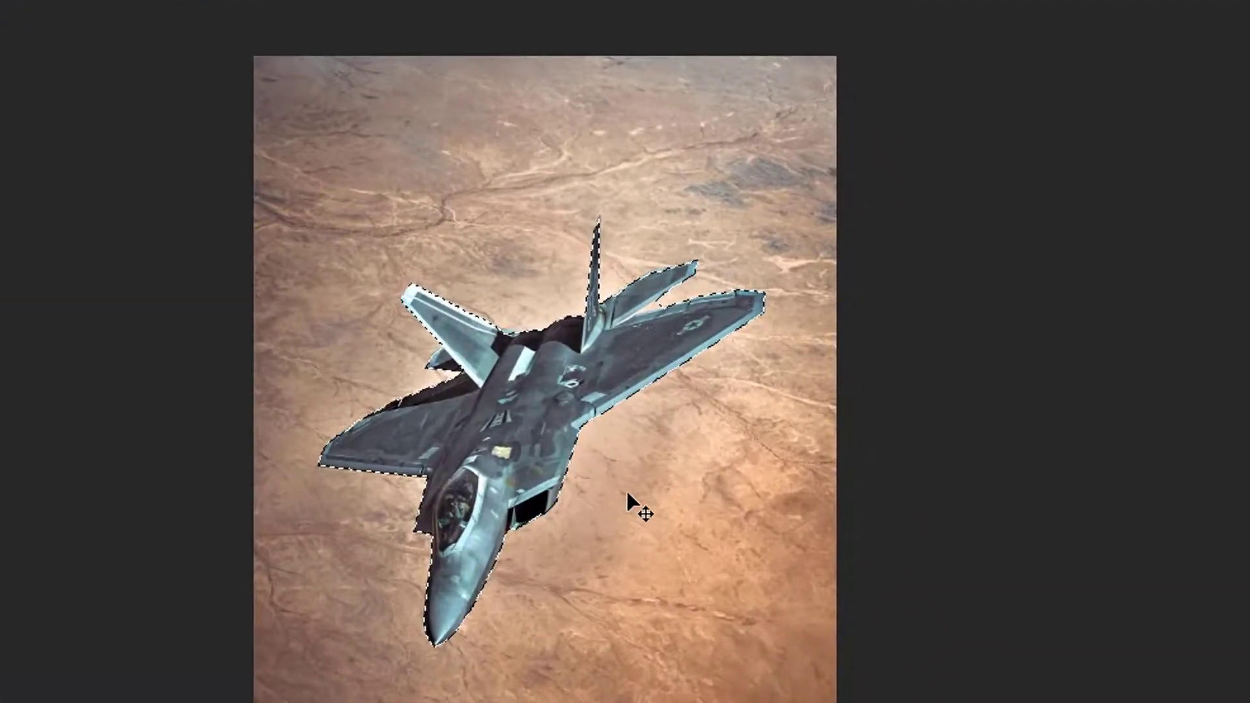
# Step: Refine the jet selection with the Lasso tool, excluding the background gap between the tail and the star-marked wing
pyautogui.moveTo(235, 162); pyautogui.dragTo(344, 226)
pyautogui.moveTo(823, 509); pyautogui.dragTo(519, 257)
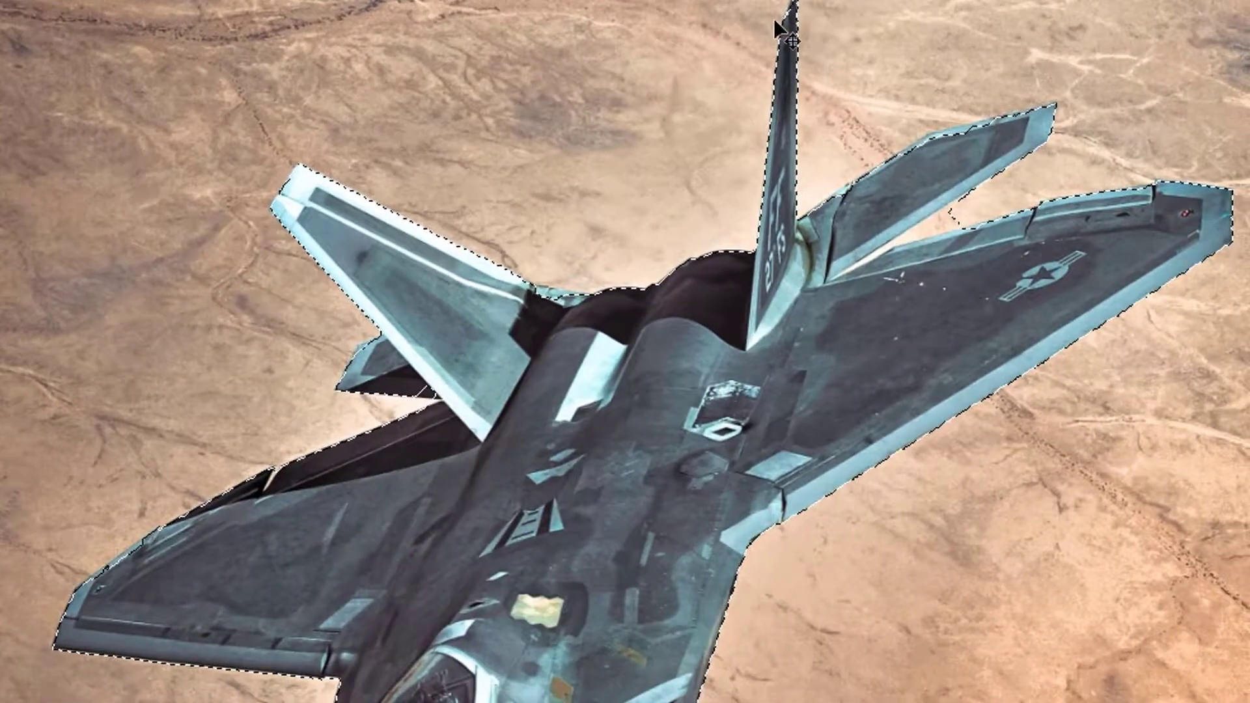
pyautogui.moveTo(663, 523); pyautogui.dragTo(606, 353)
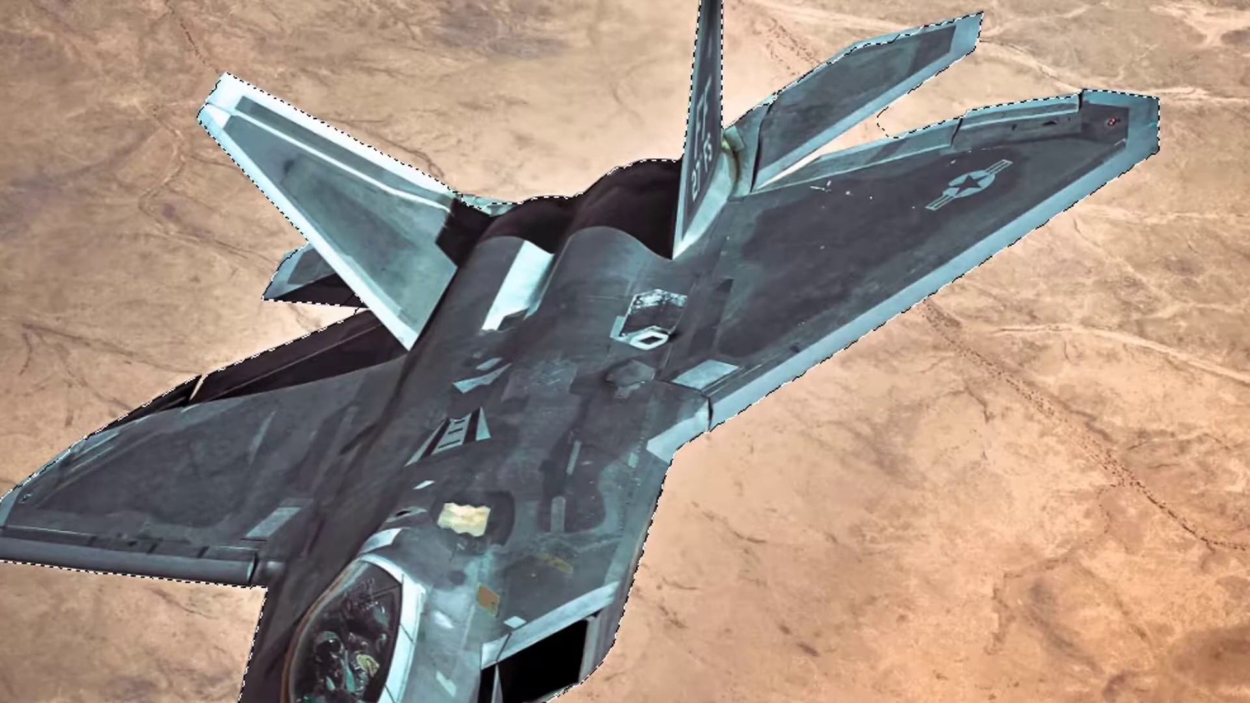
pyautogui.moveTo(935, 132)
pyautogui.mouseDown()
pyautogui.moveTo(948, 112)
pyautogui.moveTo(904, 145)
pyautogui.moveTo(791, 171)
pyautogui.moveTo(940, 112)
pyautogui.mouseUp()
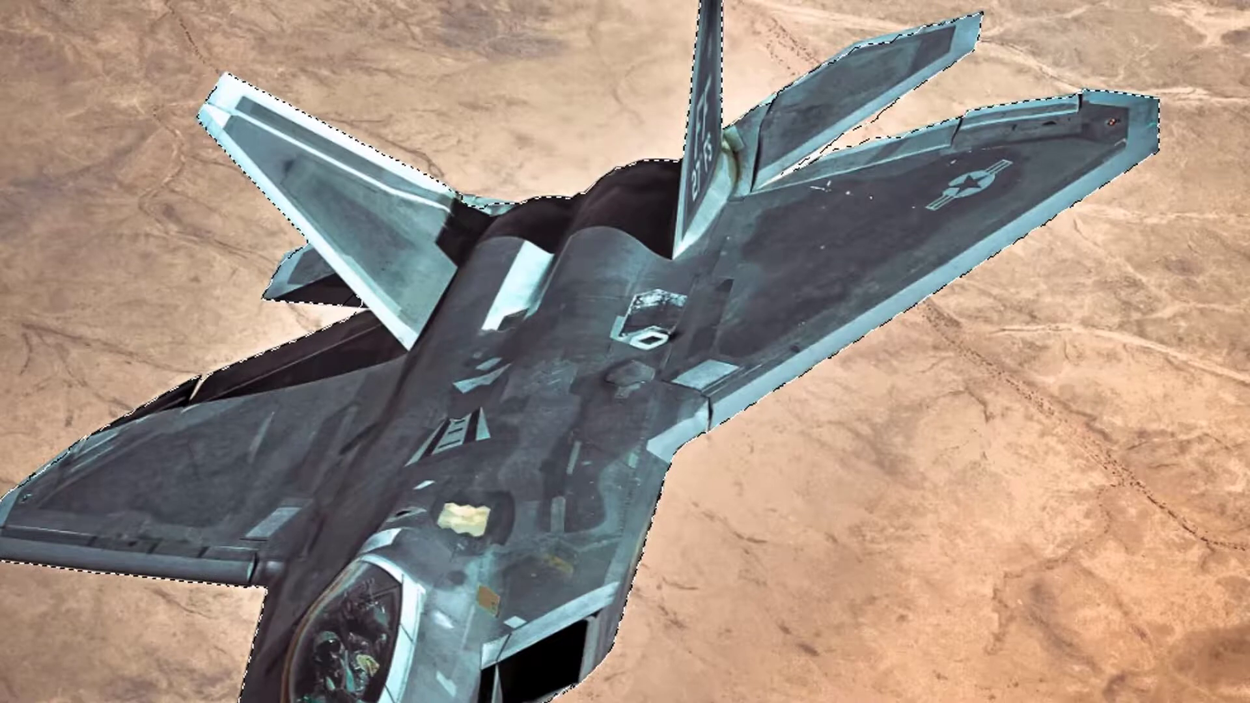
pyautogui.scroll(-8, 544, 579)
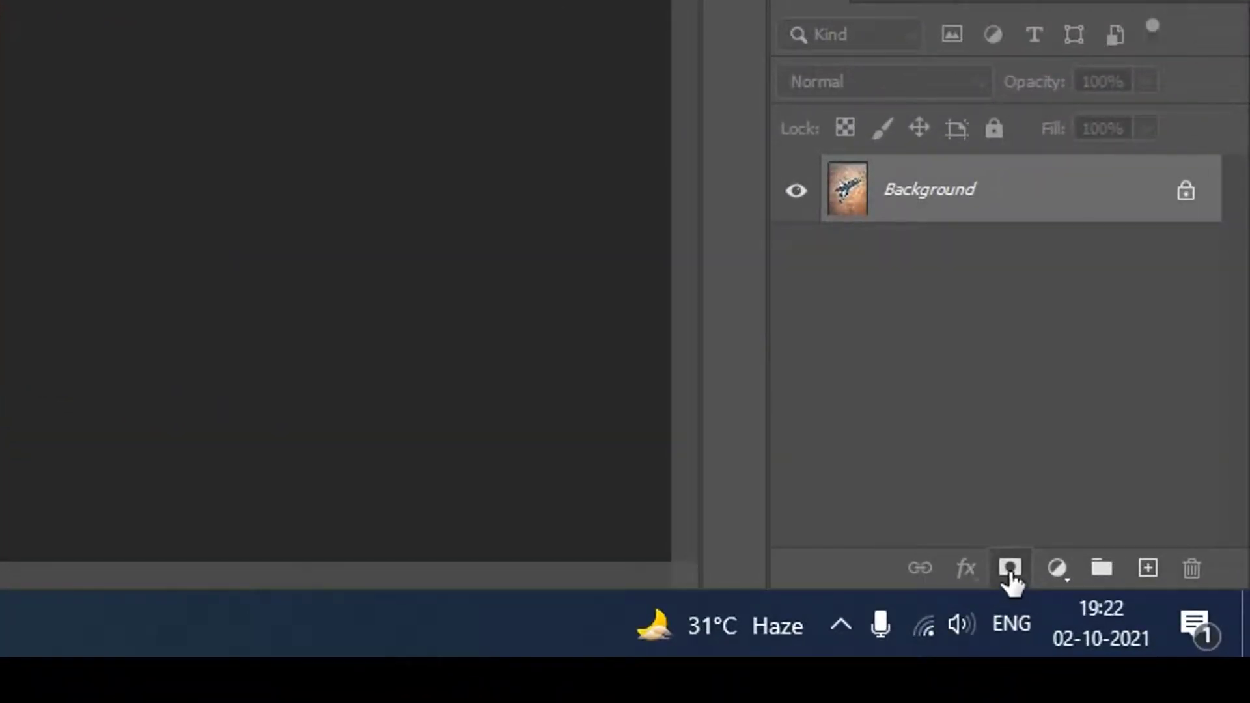
# Step: Hide the jet's background with a layer mask made from the selection and save the image on the computer as the Photoshop file "fighter clip img"
pyautogui.click(1010, 569)
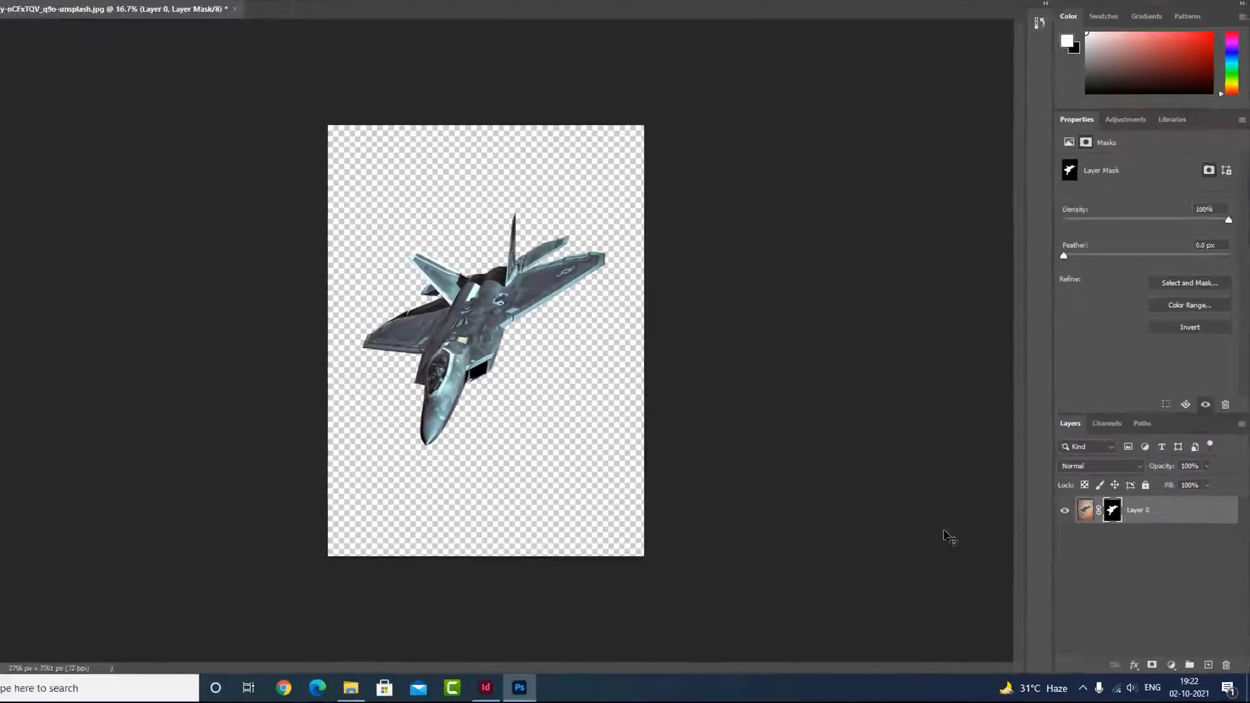
pyautogui.hotkey('ctrl', 's')
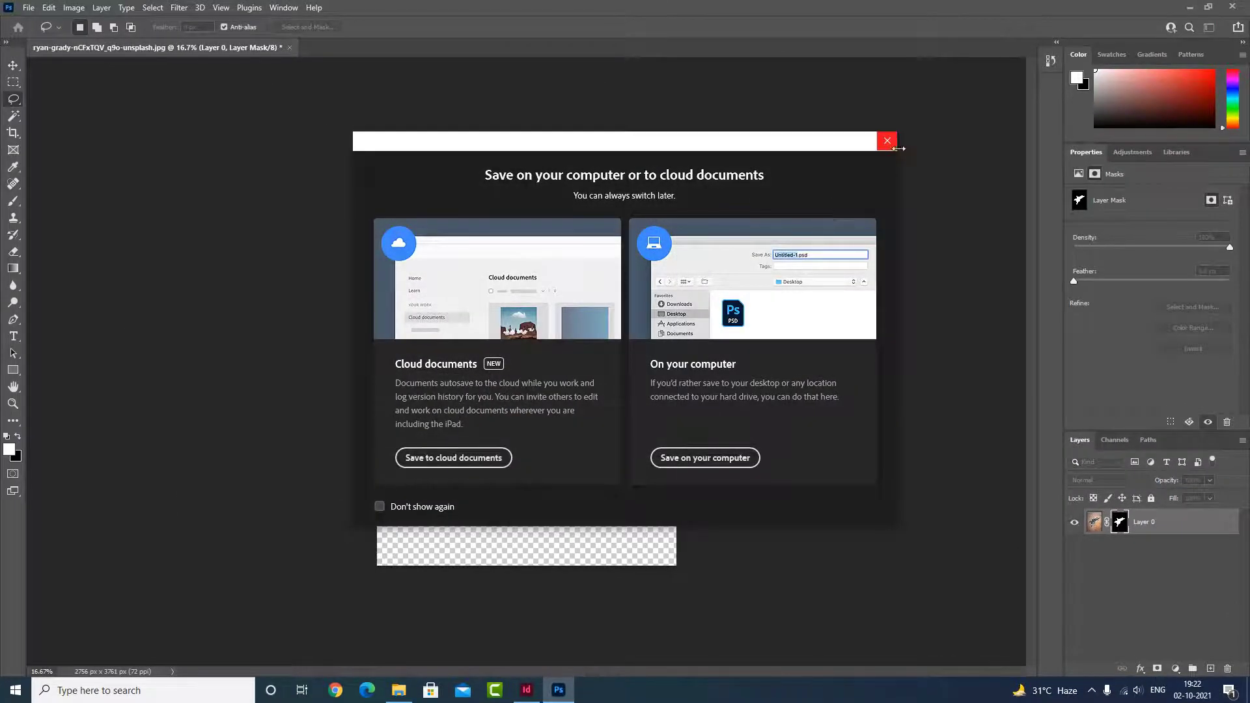
pyautogui.click(706, 457)
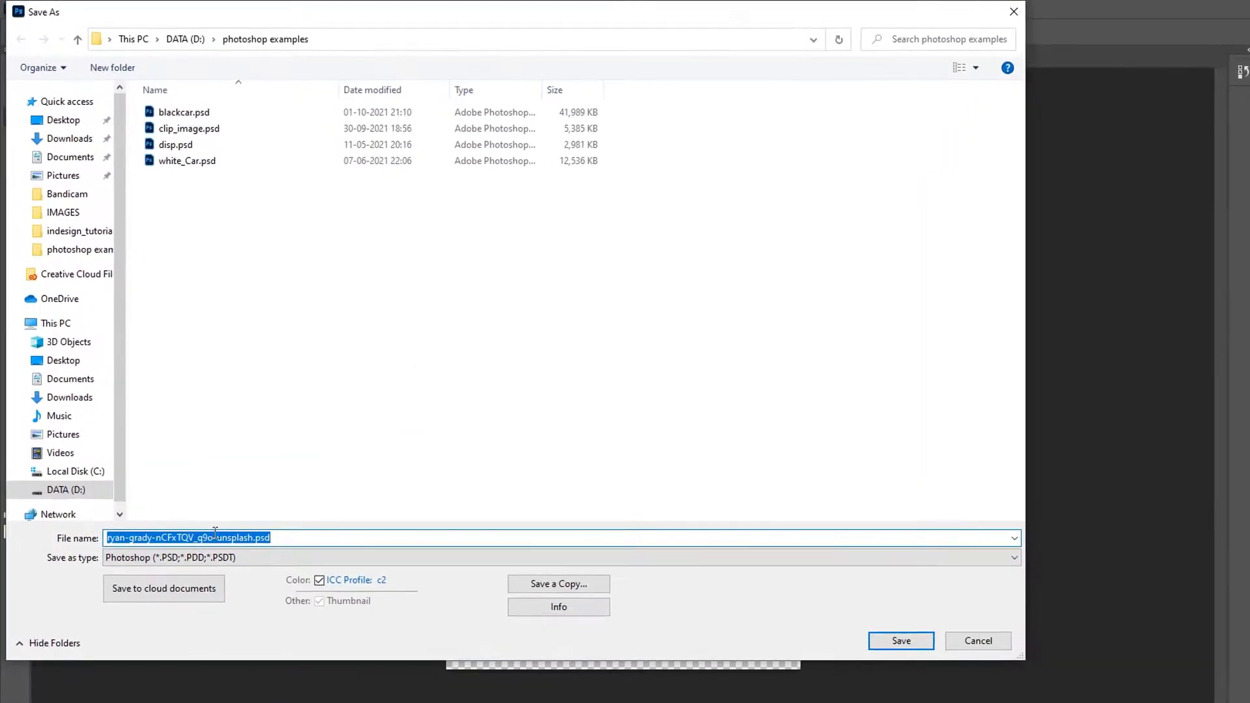
pyautogui.write('fighter clip img')
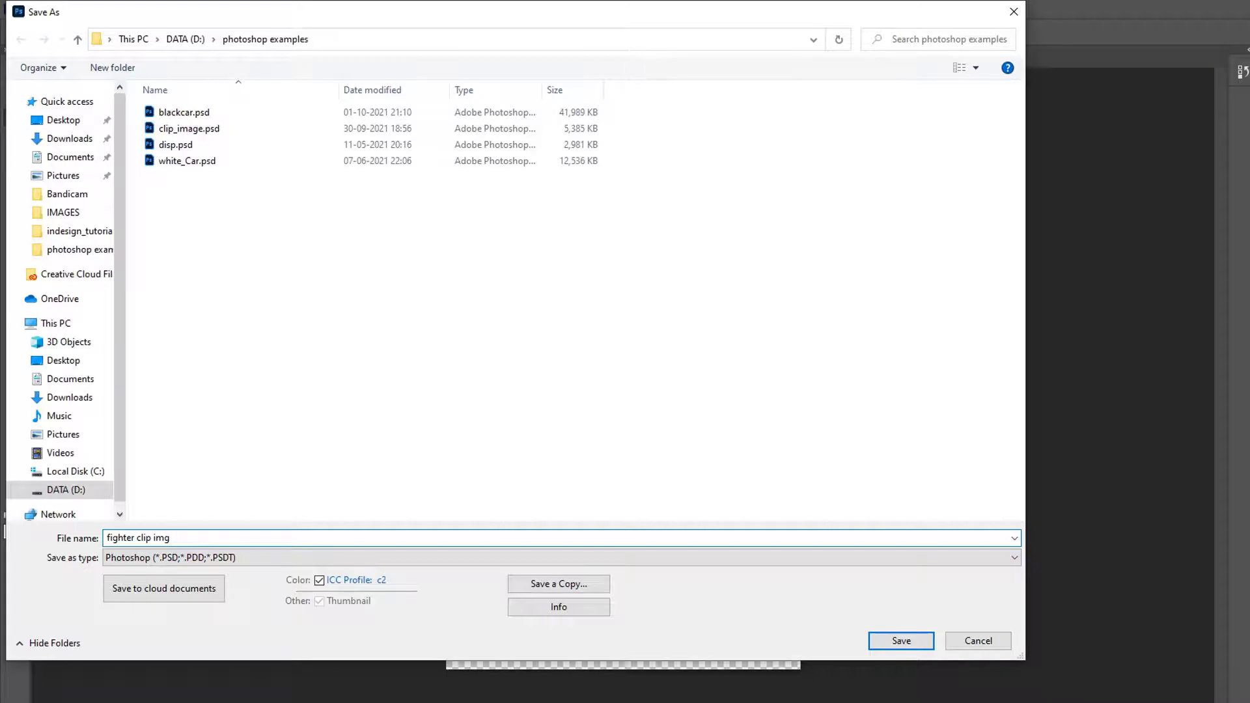
pyautogui.click(888, 642)
pyautogui.click(901, 232)
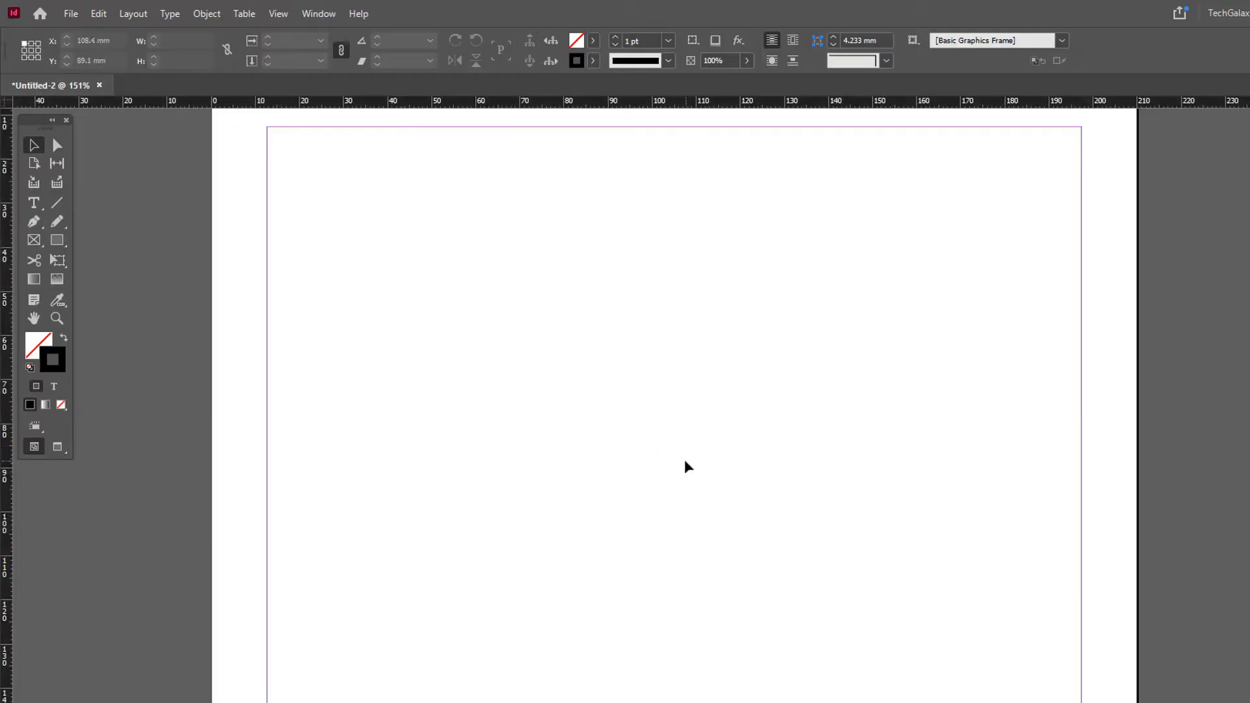
# Step: Switch to InDesign and place "fighter clip img.psd" on the page in a frame about 97 mm wide and 133 mm high
pyautogui.hotkey('ctrl', 'd')
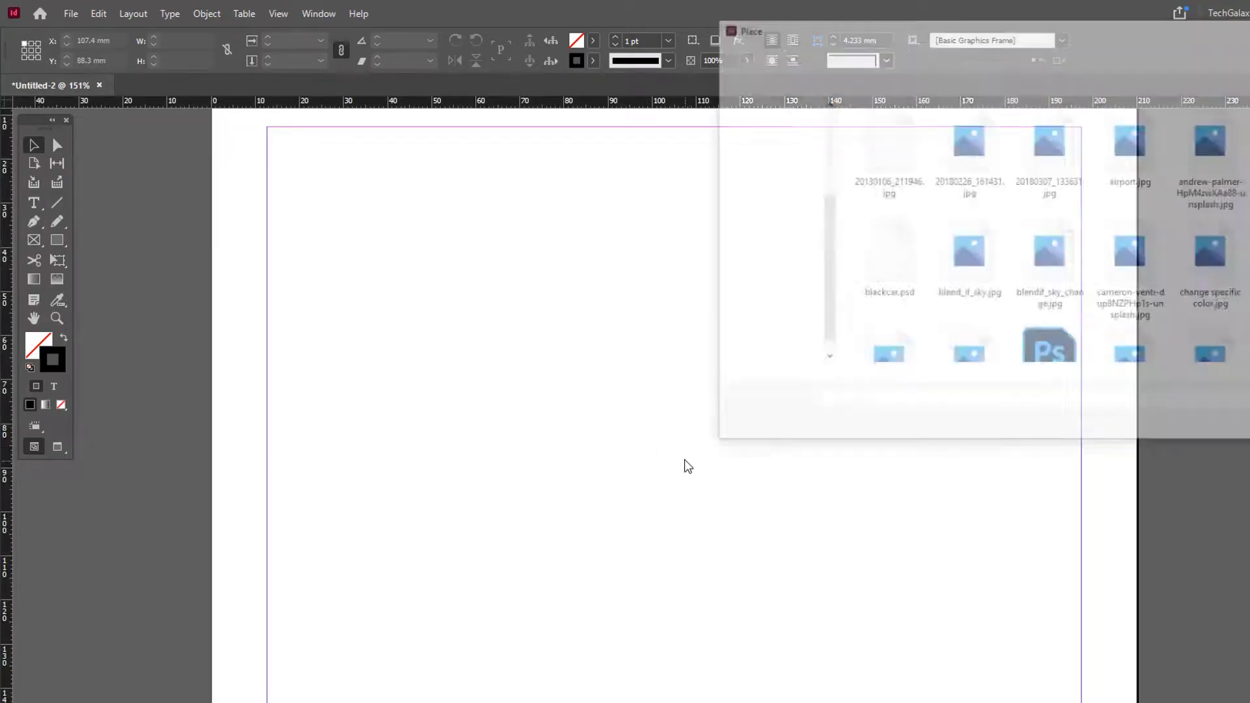
pyautogui.click(1178, 280)
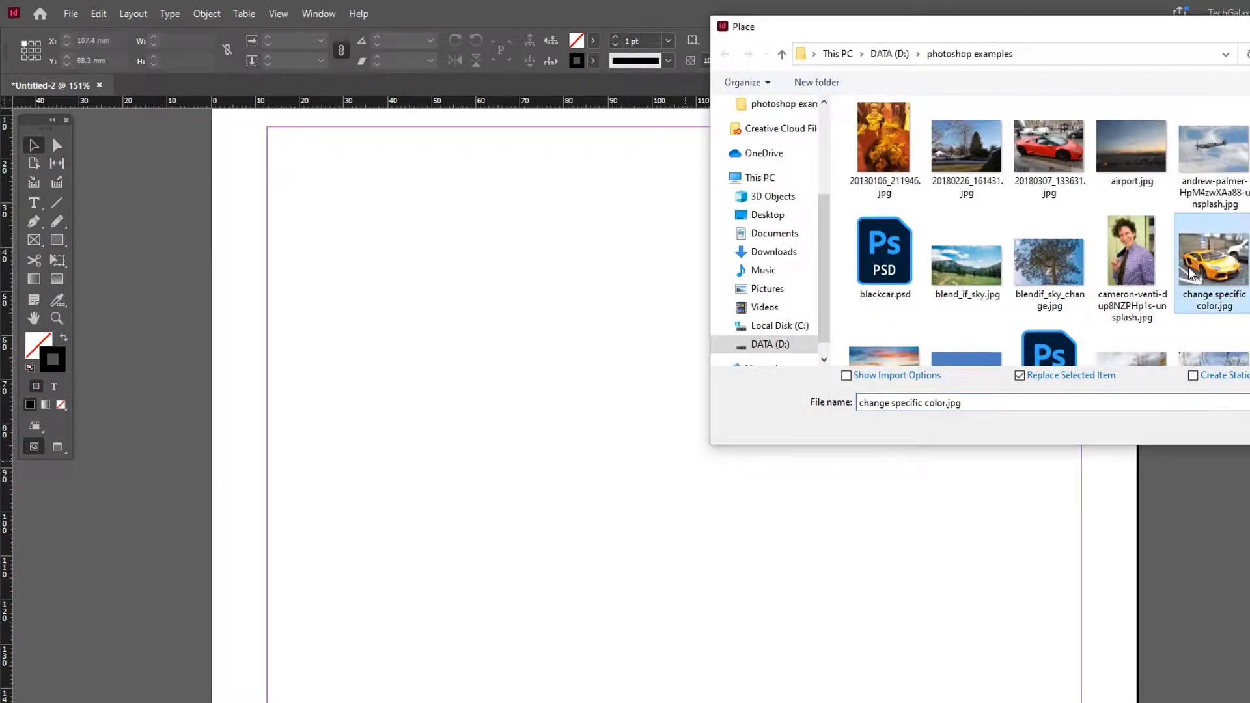
pyautogui.press('f')
pyautogui.press('Return')
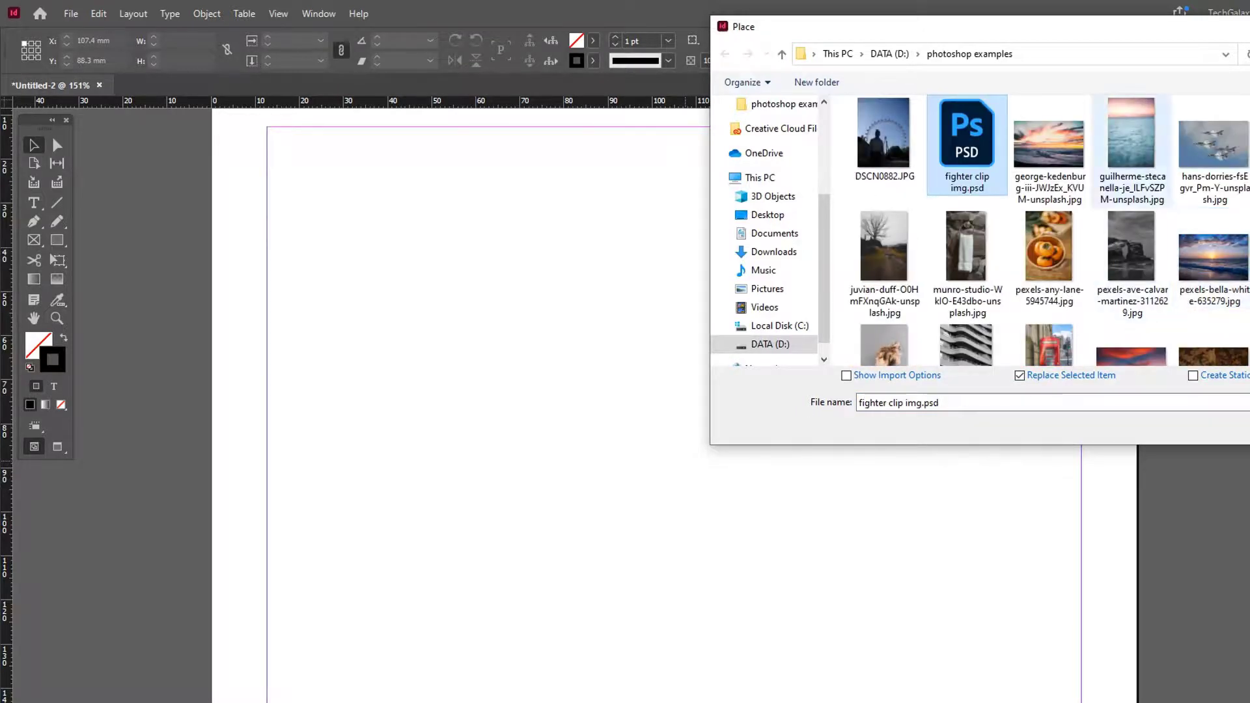
pyautogui.moveTo(382, 197); pyautogui.dragTo(818, 597)
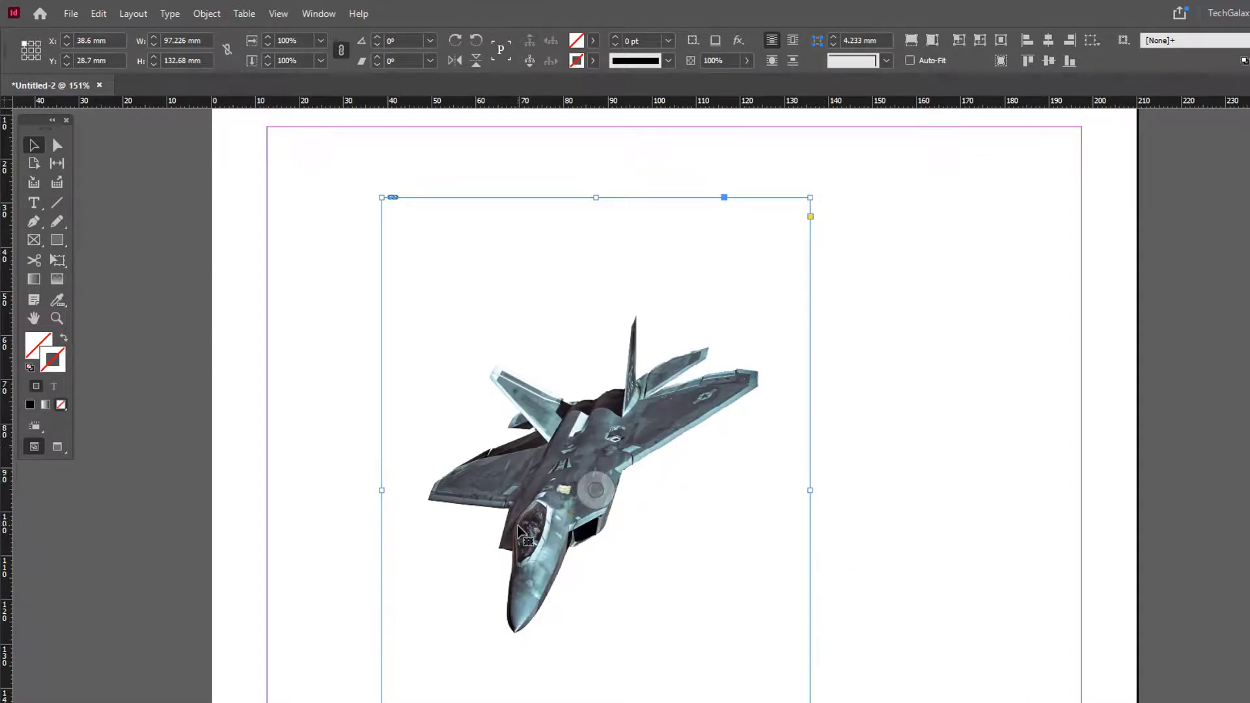
# Step: Set the placed jet image's clipping path type to Alpha Channel
pyautogui.click(205, 13)
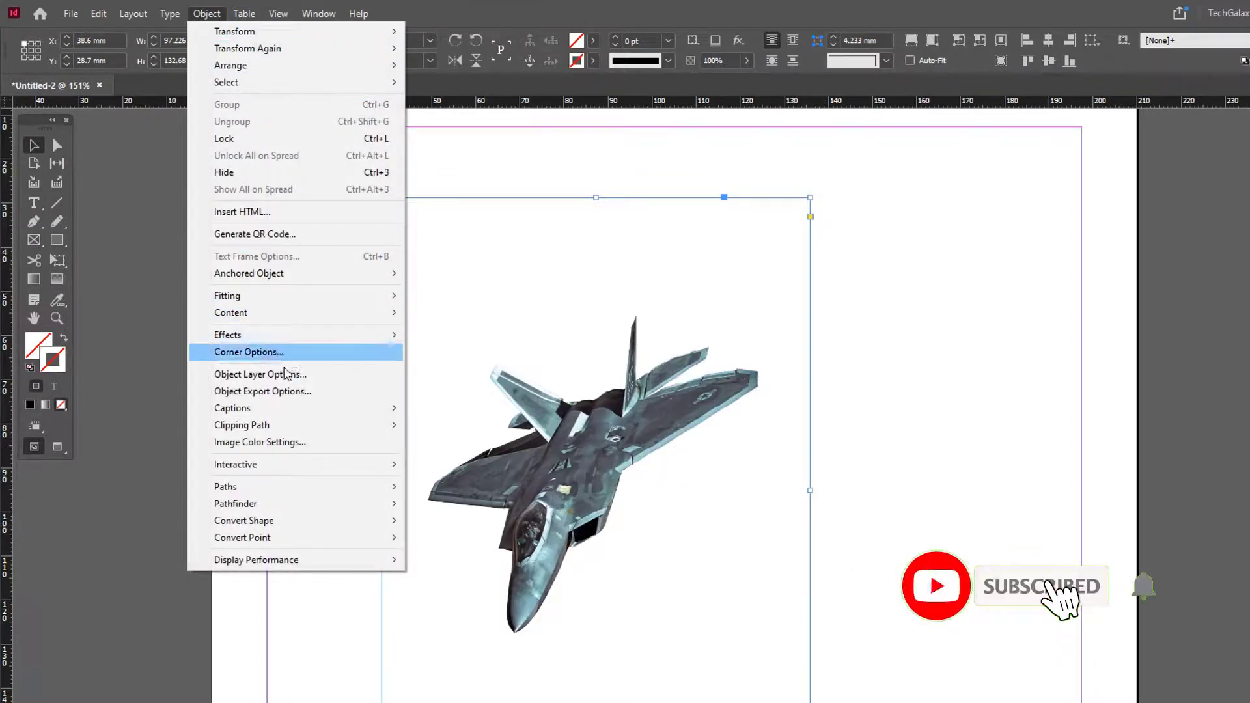
pyautogui.moveTo(246, 426)
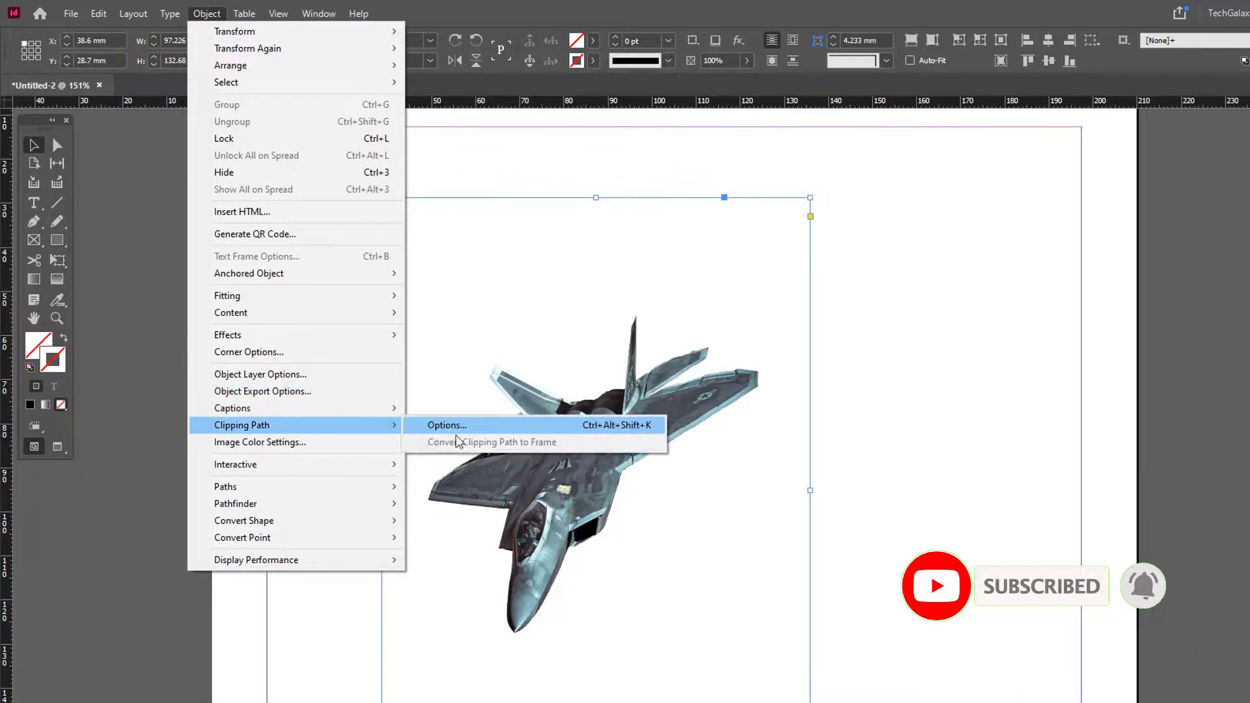
pyautogui.click(447, 426)
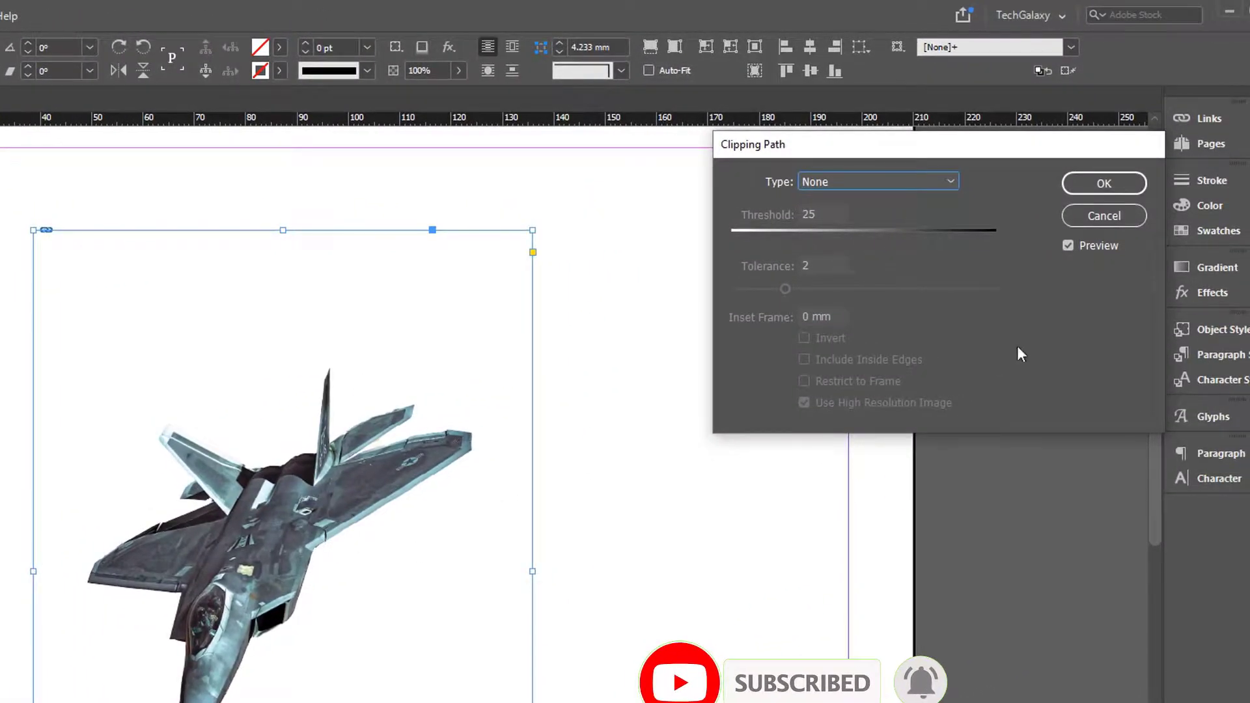
pyautogui.click(935, 184)
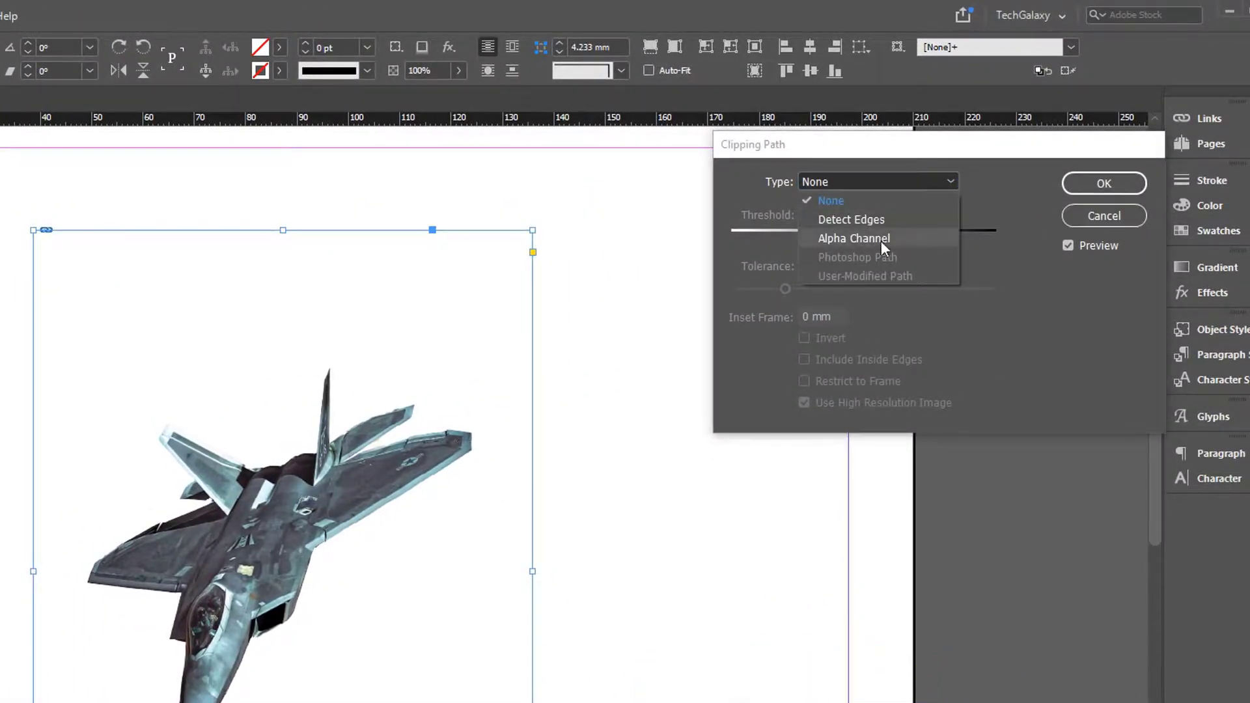
pyautogui.click(872, 240)
pyautogui.click(858, 212)
pyautogui.click(859, 212)
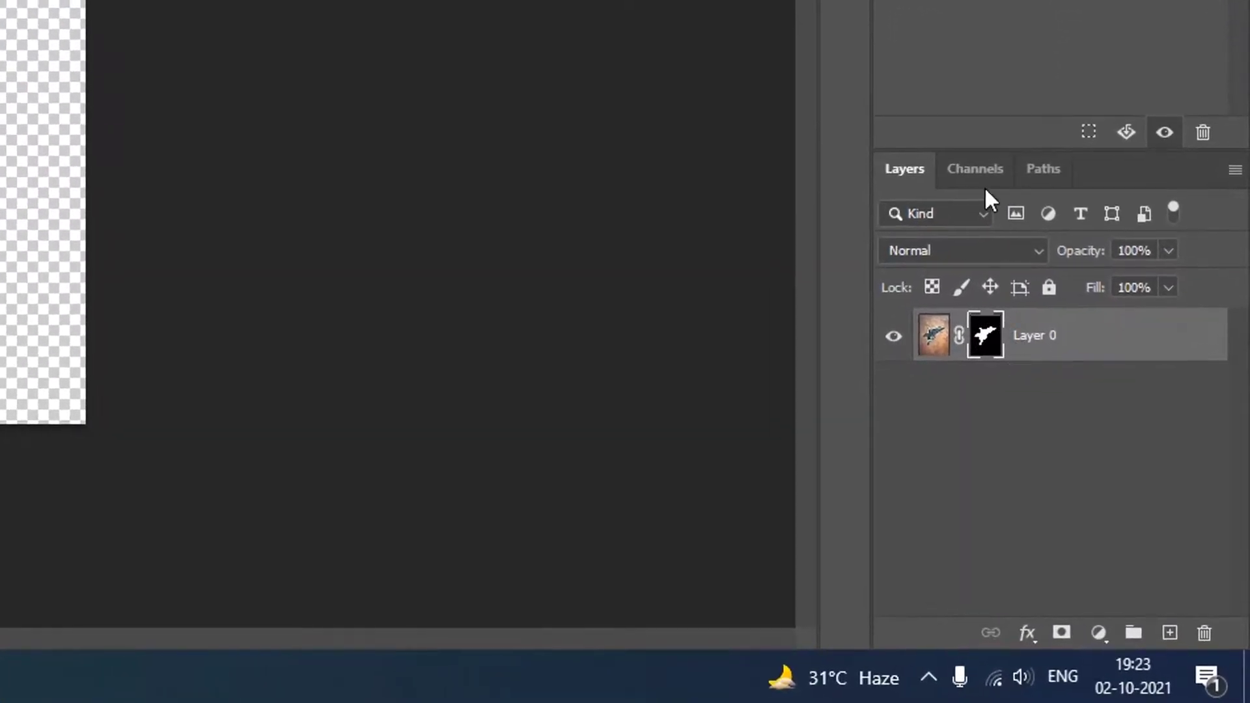
# Step: Examine the jet file's channels in Photoshop, including the layer mask, and return to InDesign to deselect the placed image
pyautogui.click(977, 172)
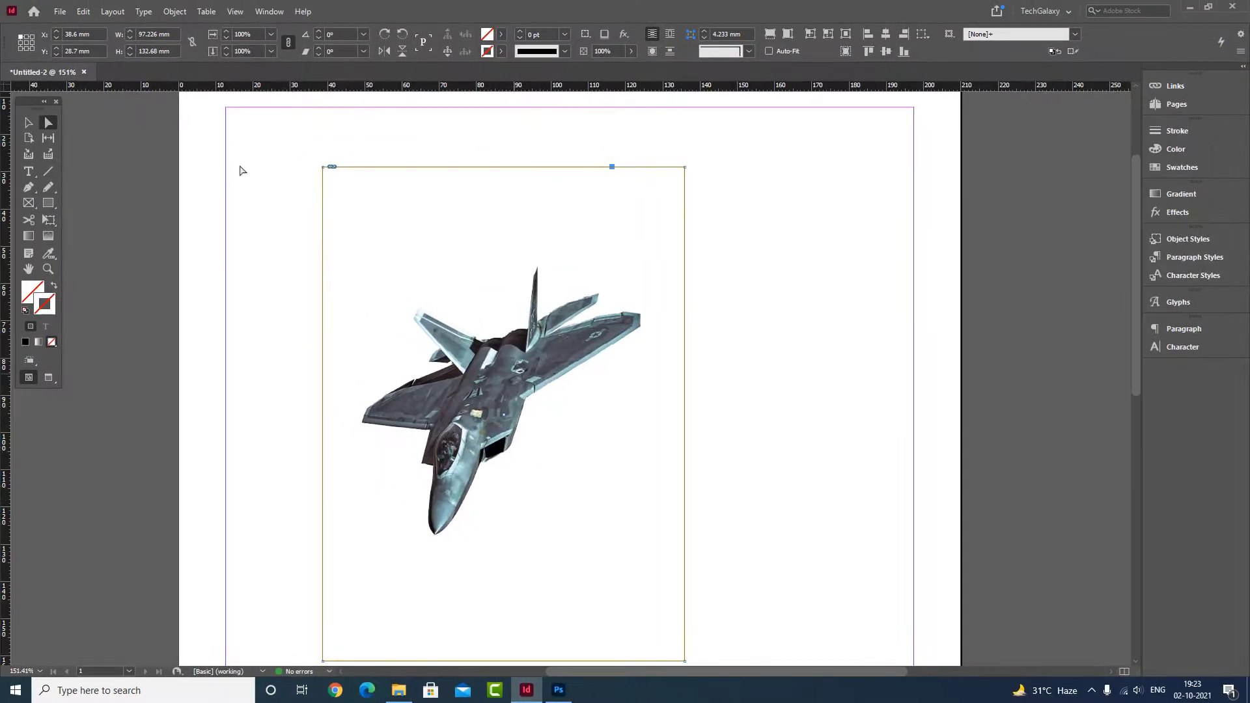
pyautogui.click(28, 123)
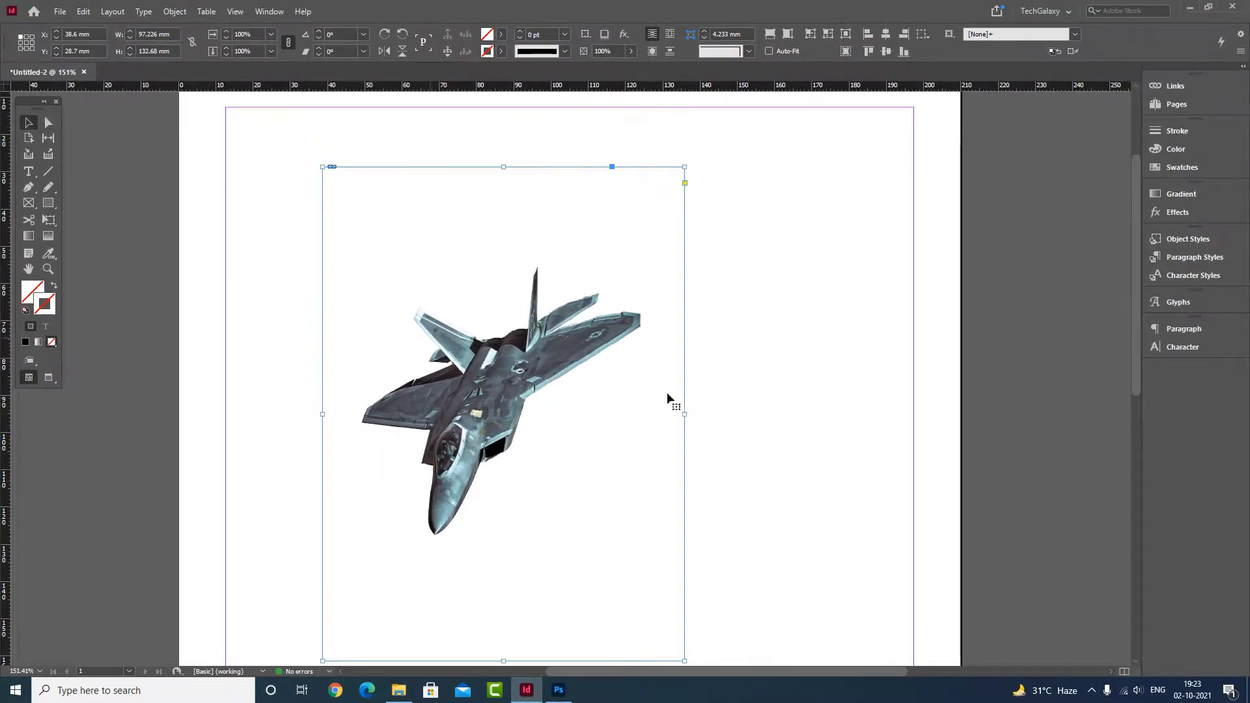
pyautogui.moveTo(756, 435); pyautogui.dragTo(702, 406)
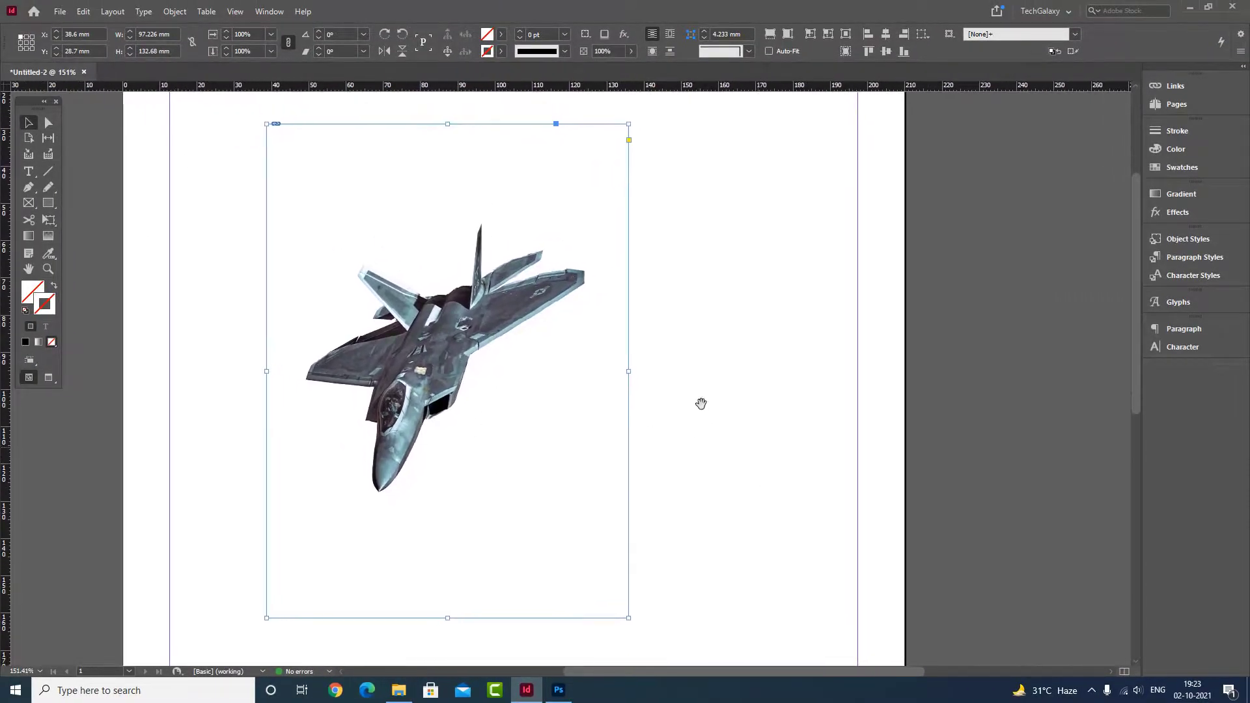
pyautogui.click(682, 399)
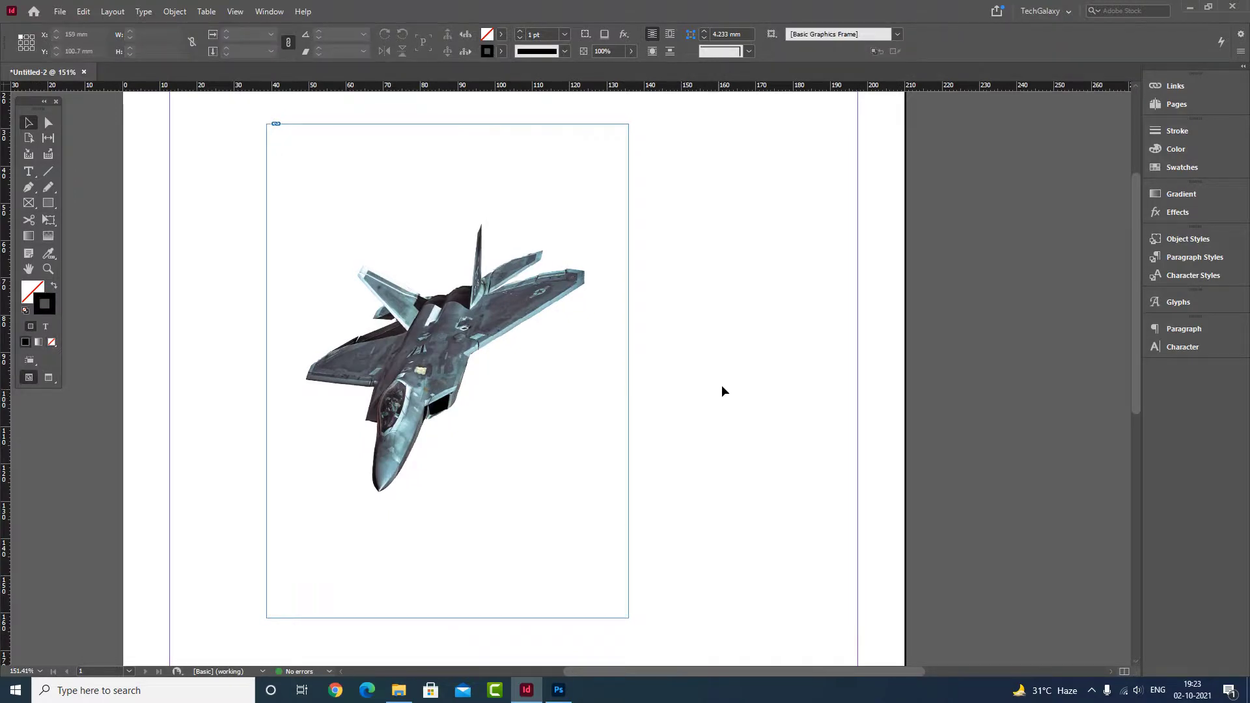